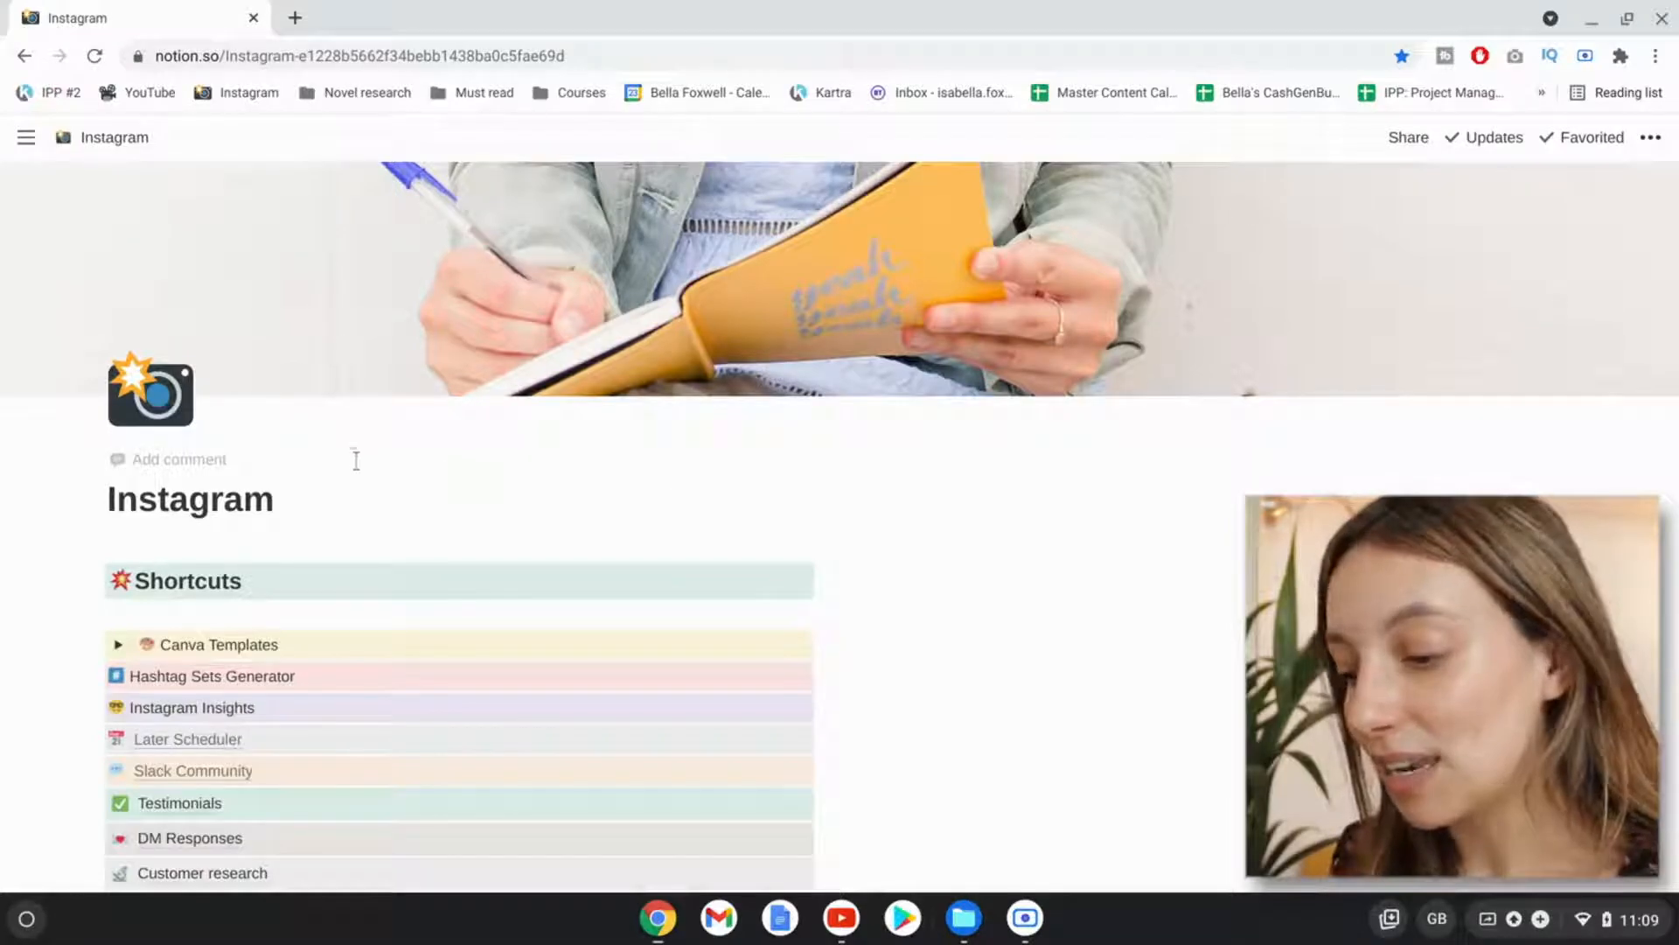
Look over the Shortcuts section and view the entries nested under Canva Templates, leaving that toggle collapsed.
scroll(351, 452, down, 1)
scroll(351, 452, down, 2)
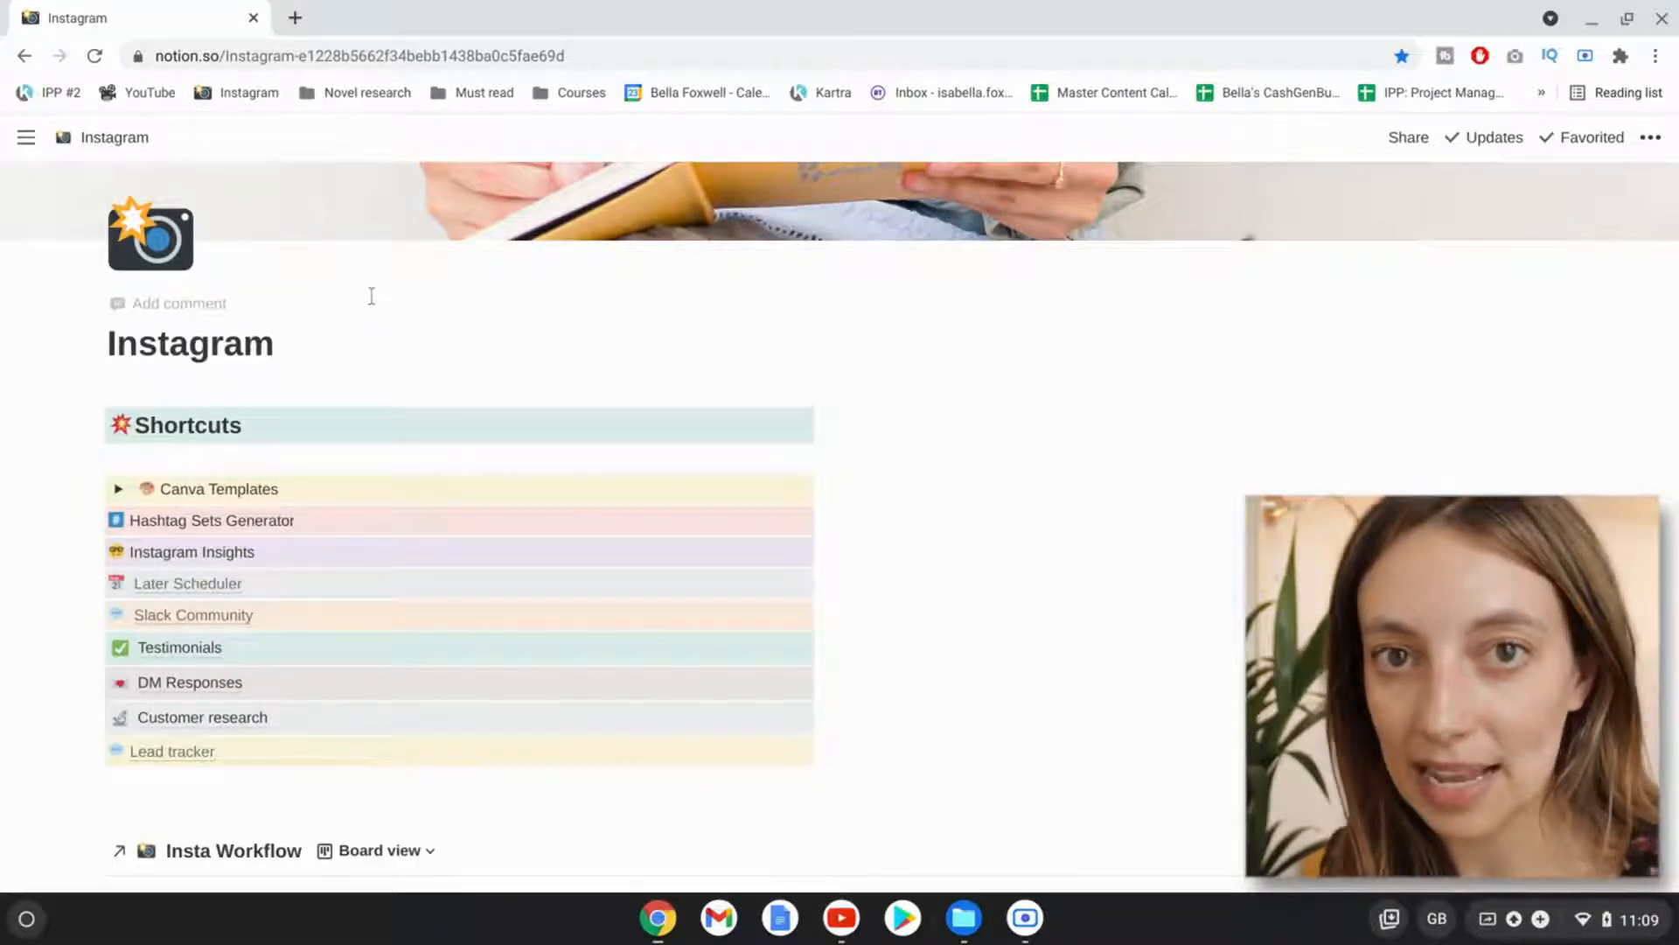
scroll(344, 462, down, 1)
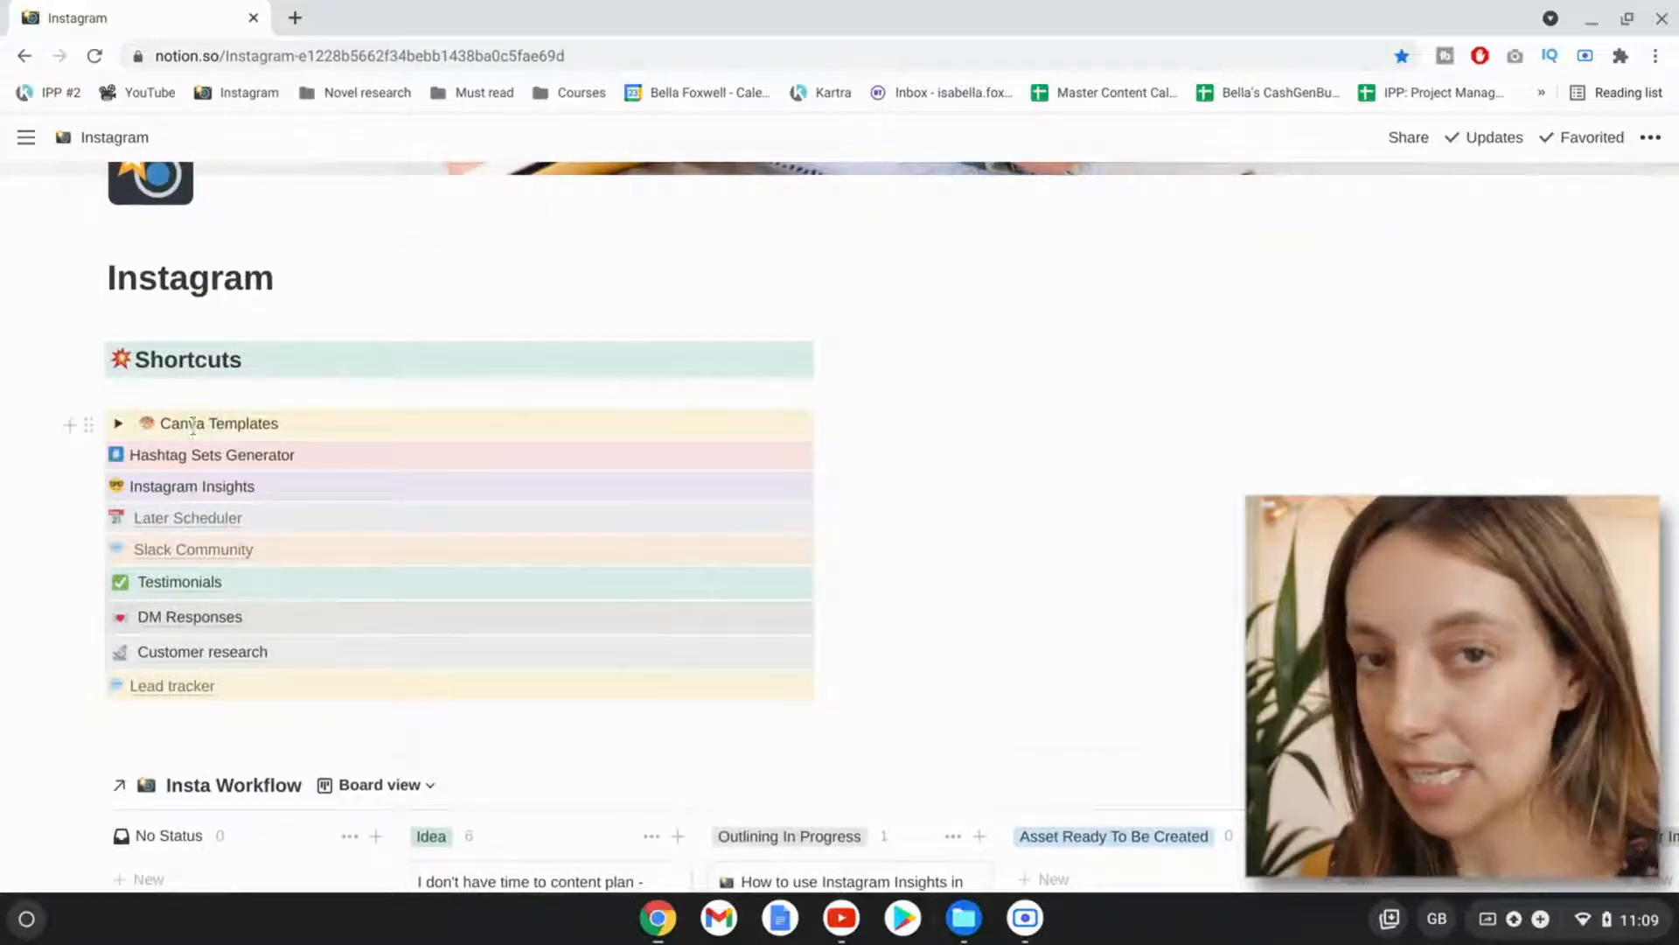
click(121, 425)
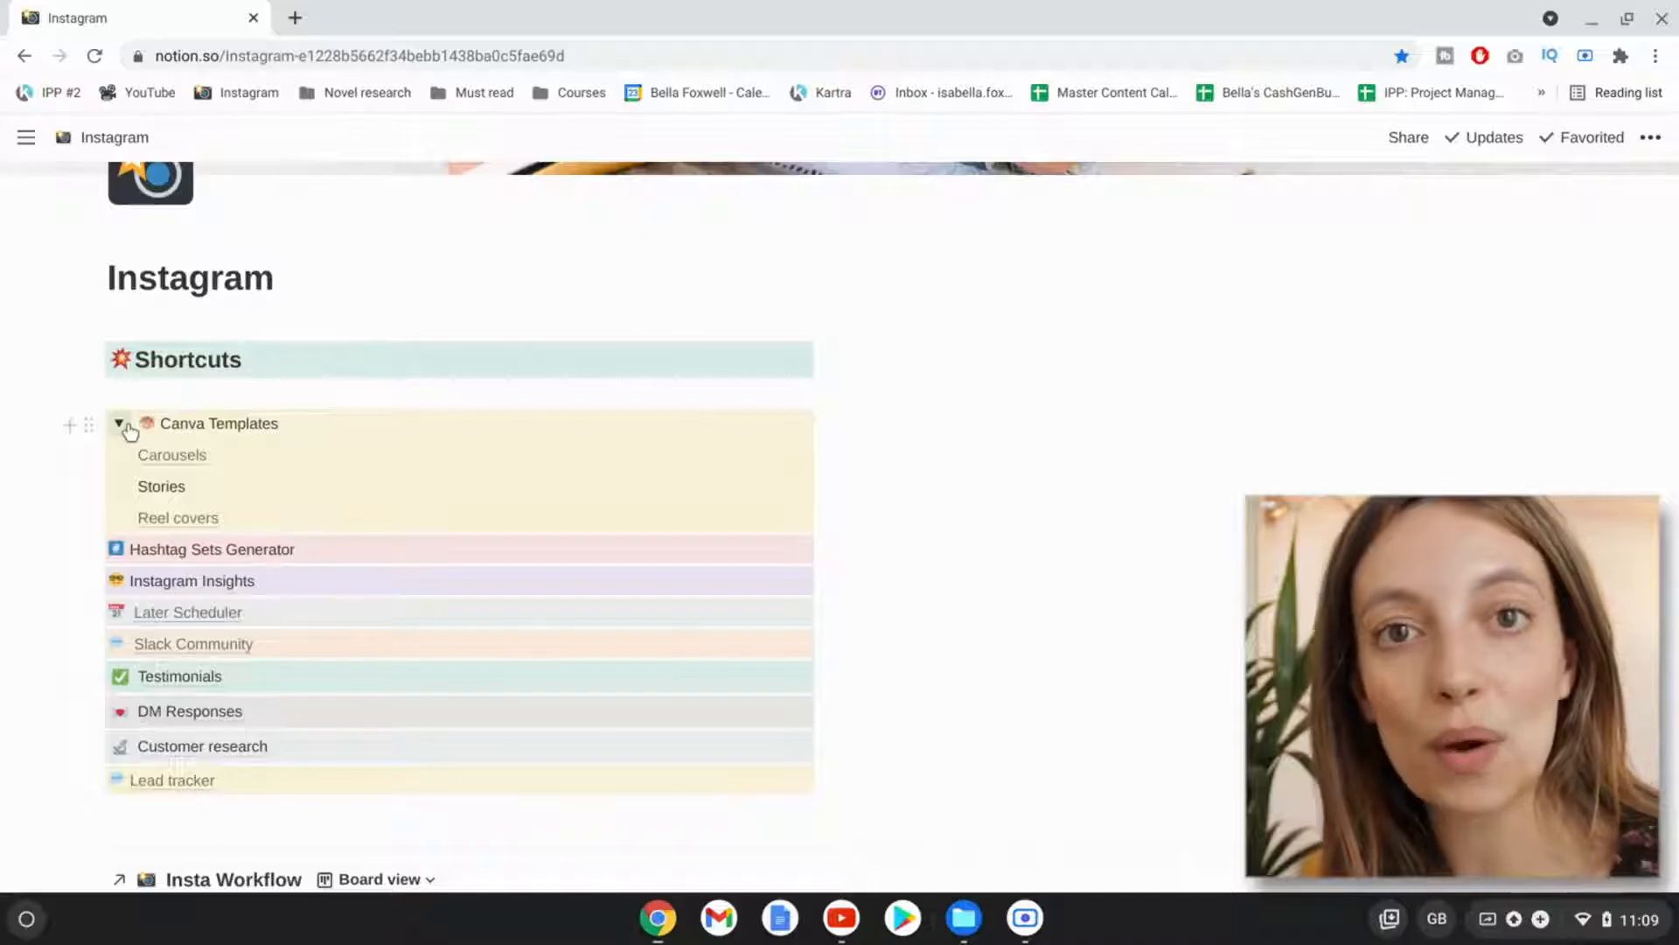
click(127, 426)
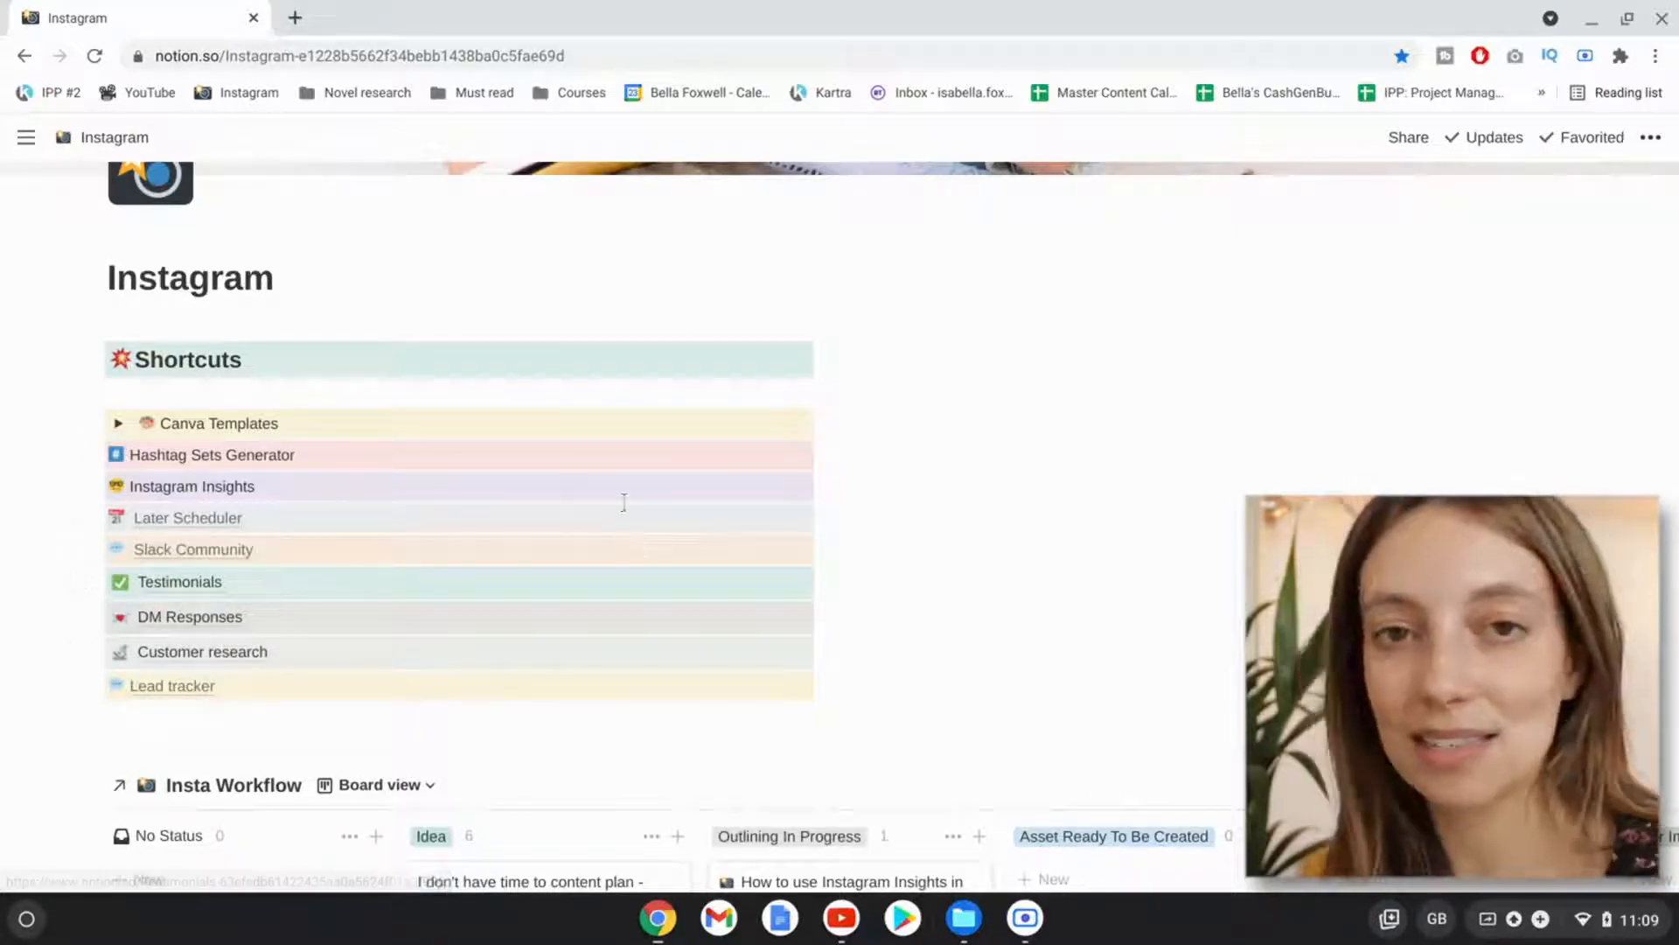
Examine the Insta Workflow board's status columns from No Status through to Published.
scroll(626, 491, down, 3)
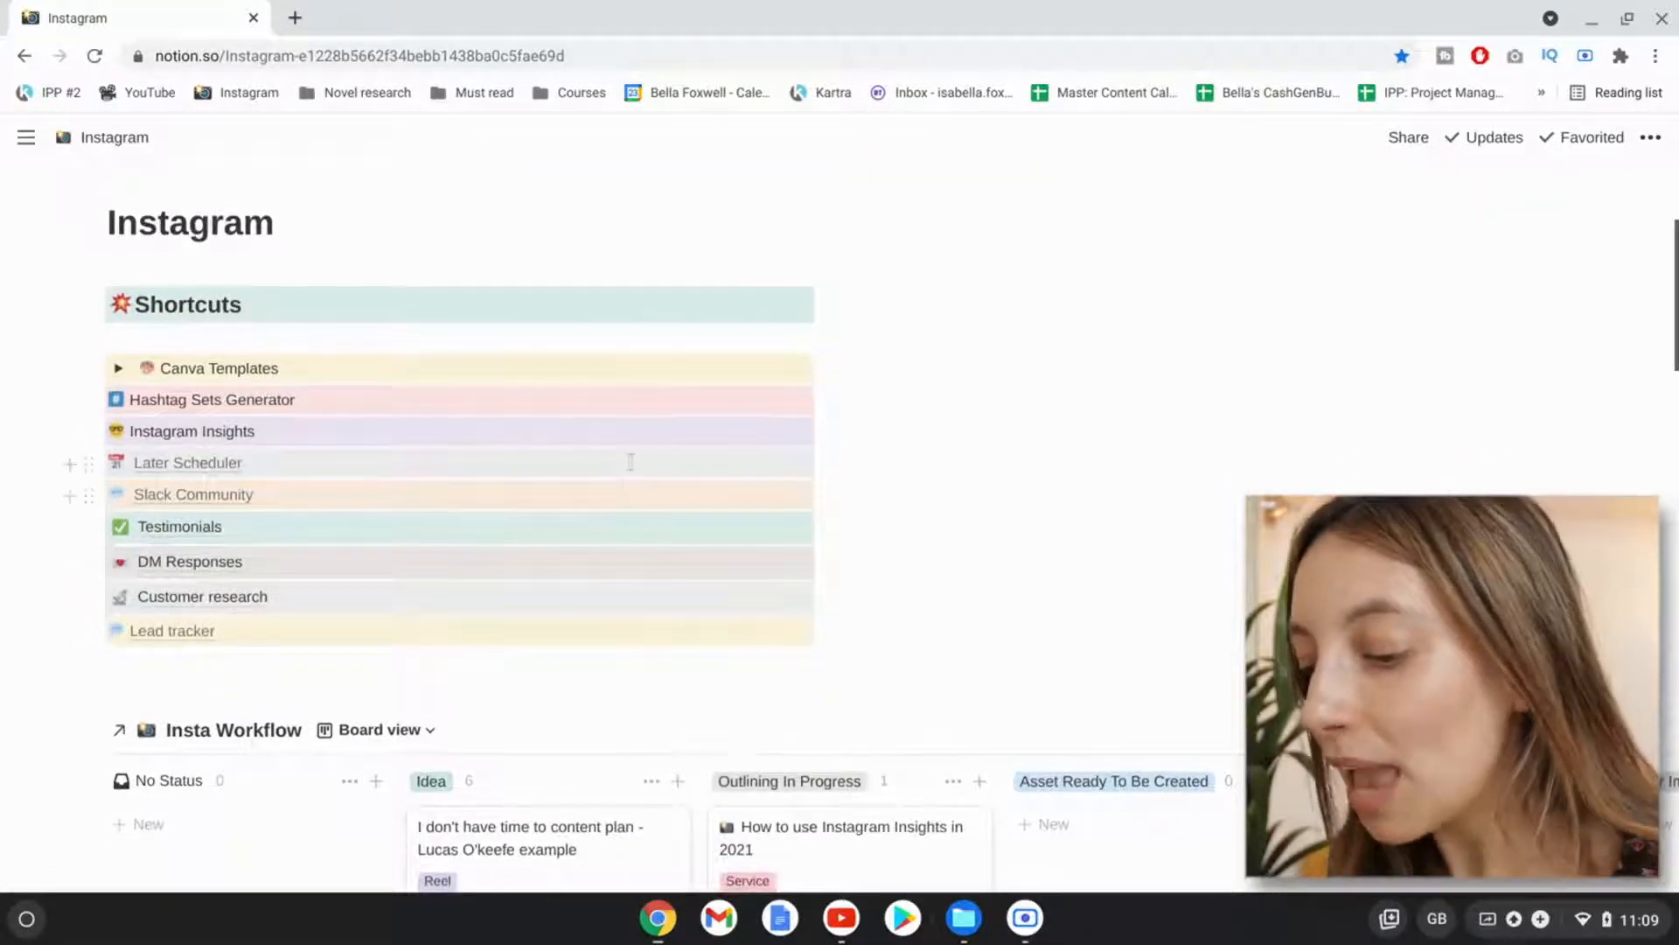
scroll(646, 451, down, 5)
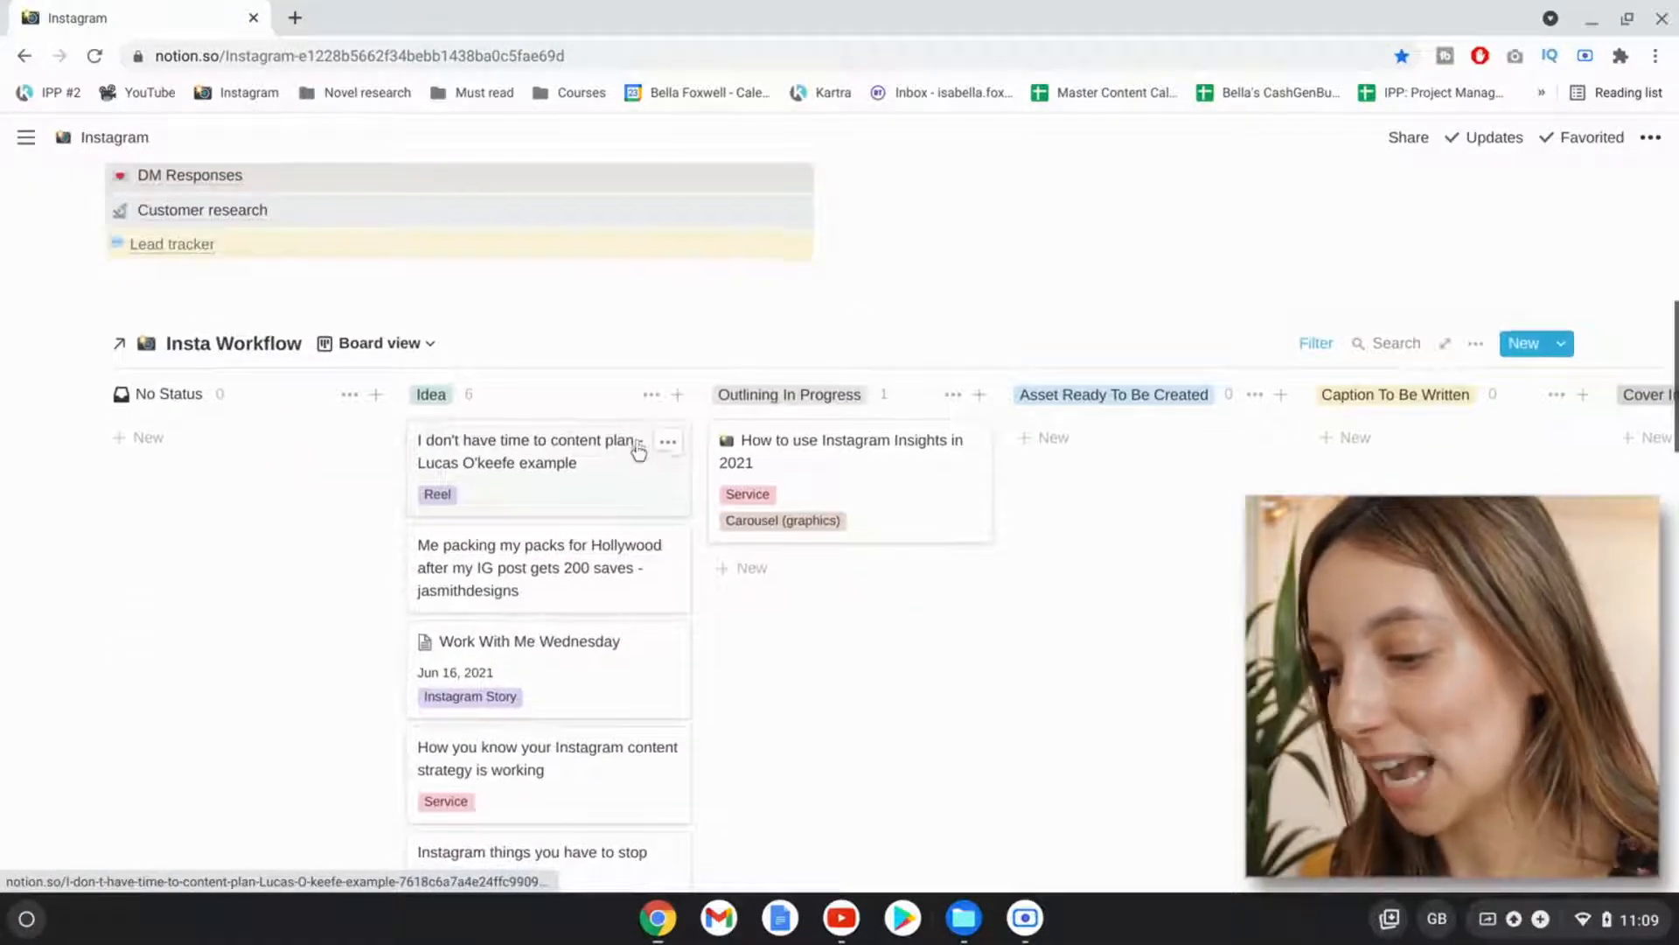
scroll(646, 450, down, 1)
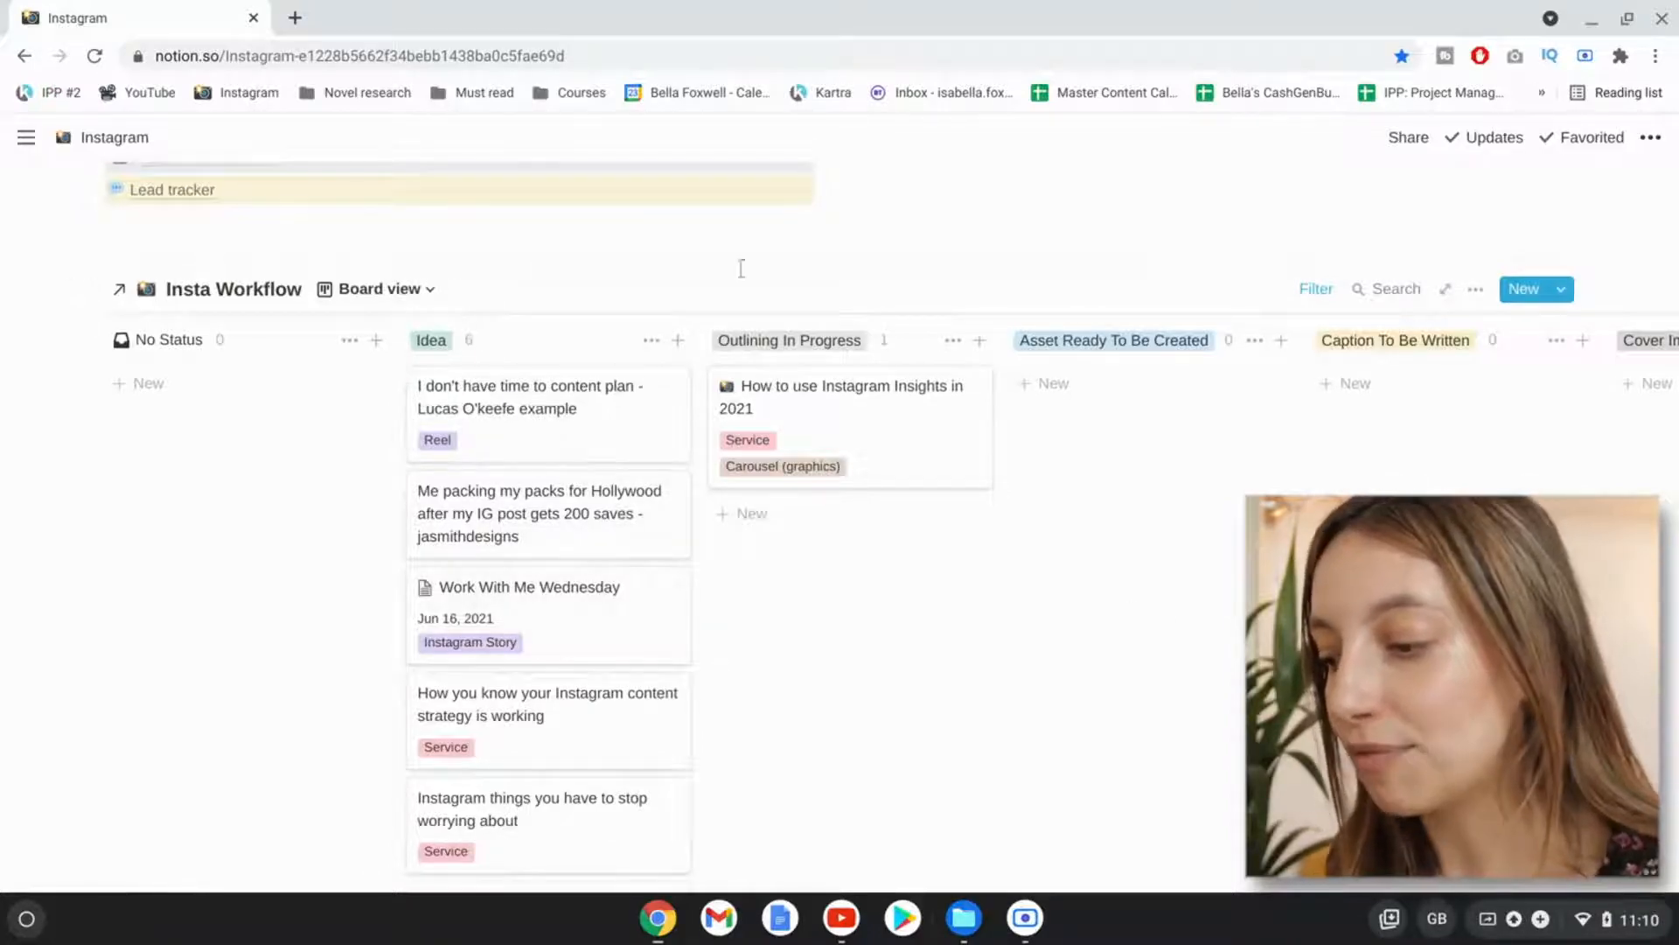
scroll(741, 268, down, 1)
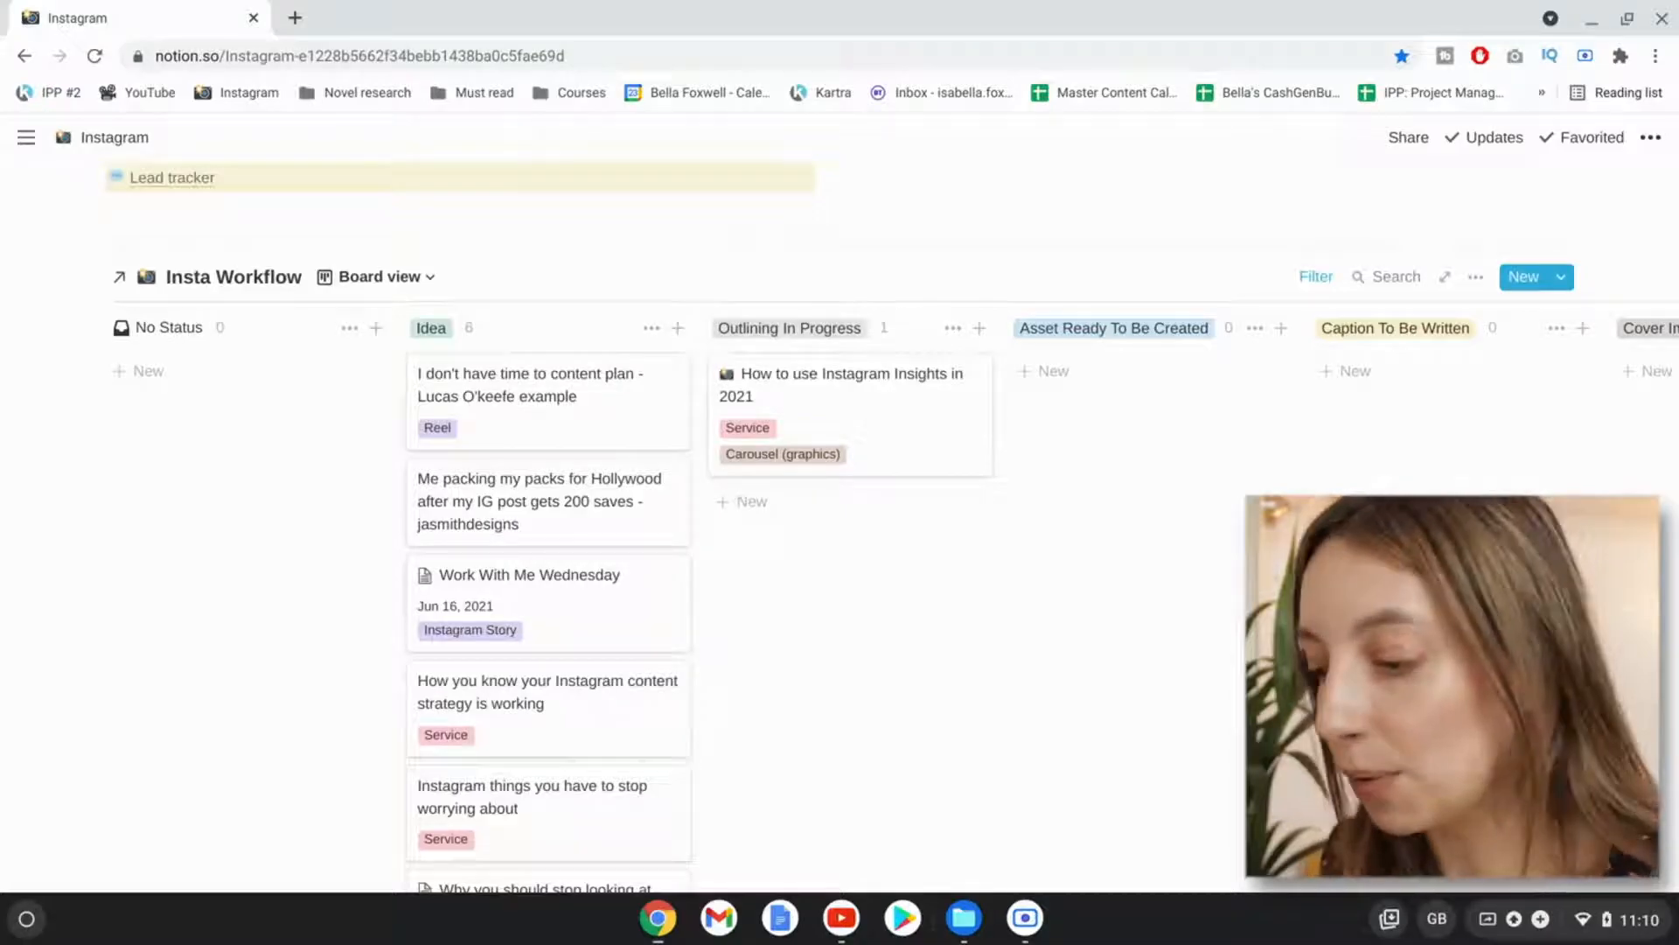
scroll(872, 607, right, 3)
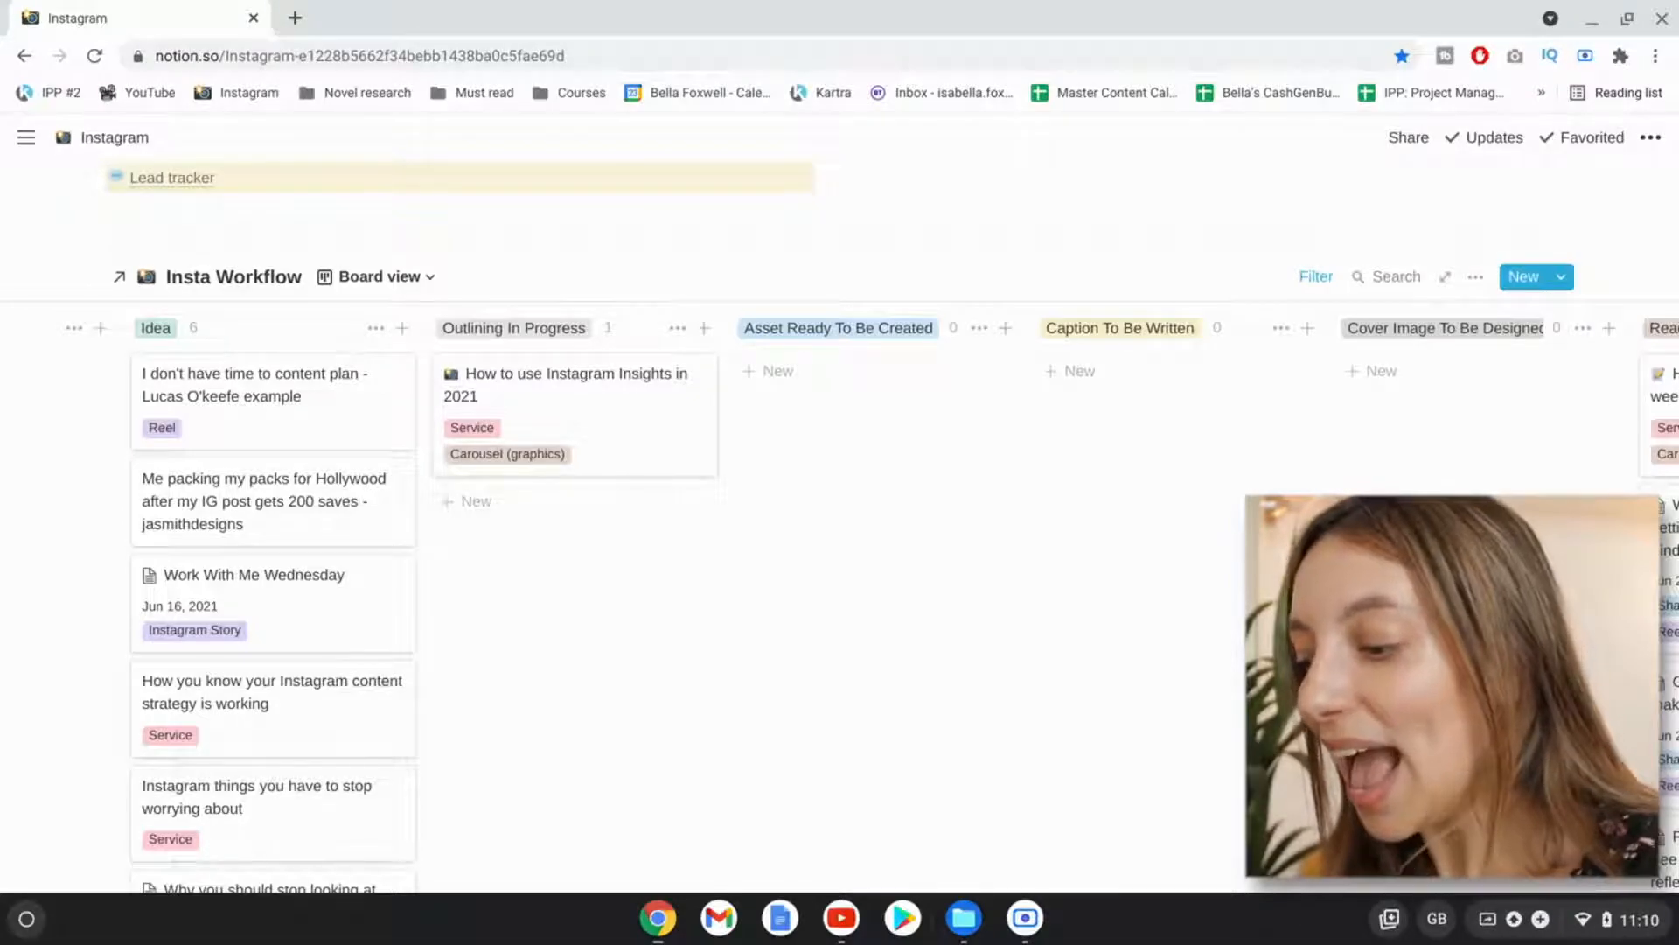
scroll(839, 604, left, 3)
scroll(839, 604, right, 10)
scroll(839, 603, left, 1)
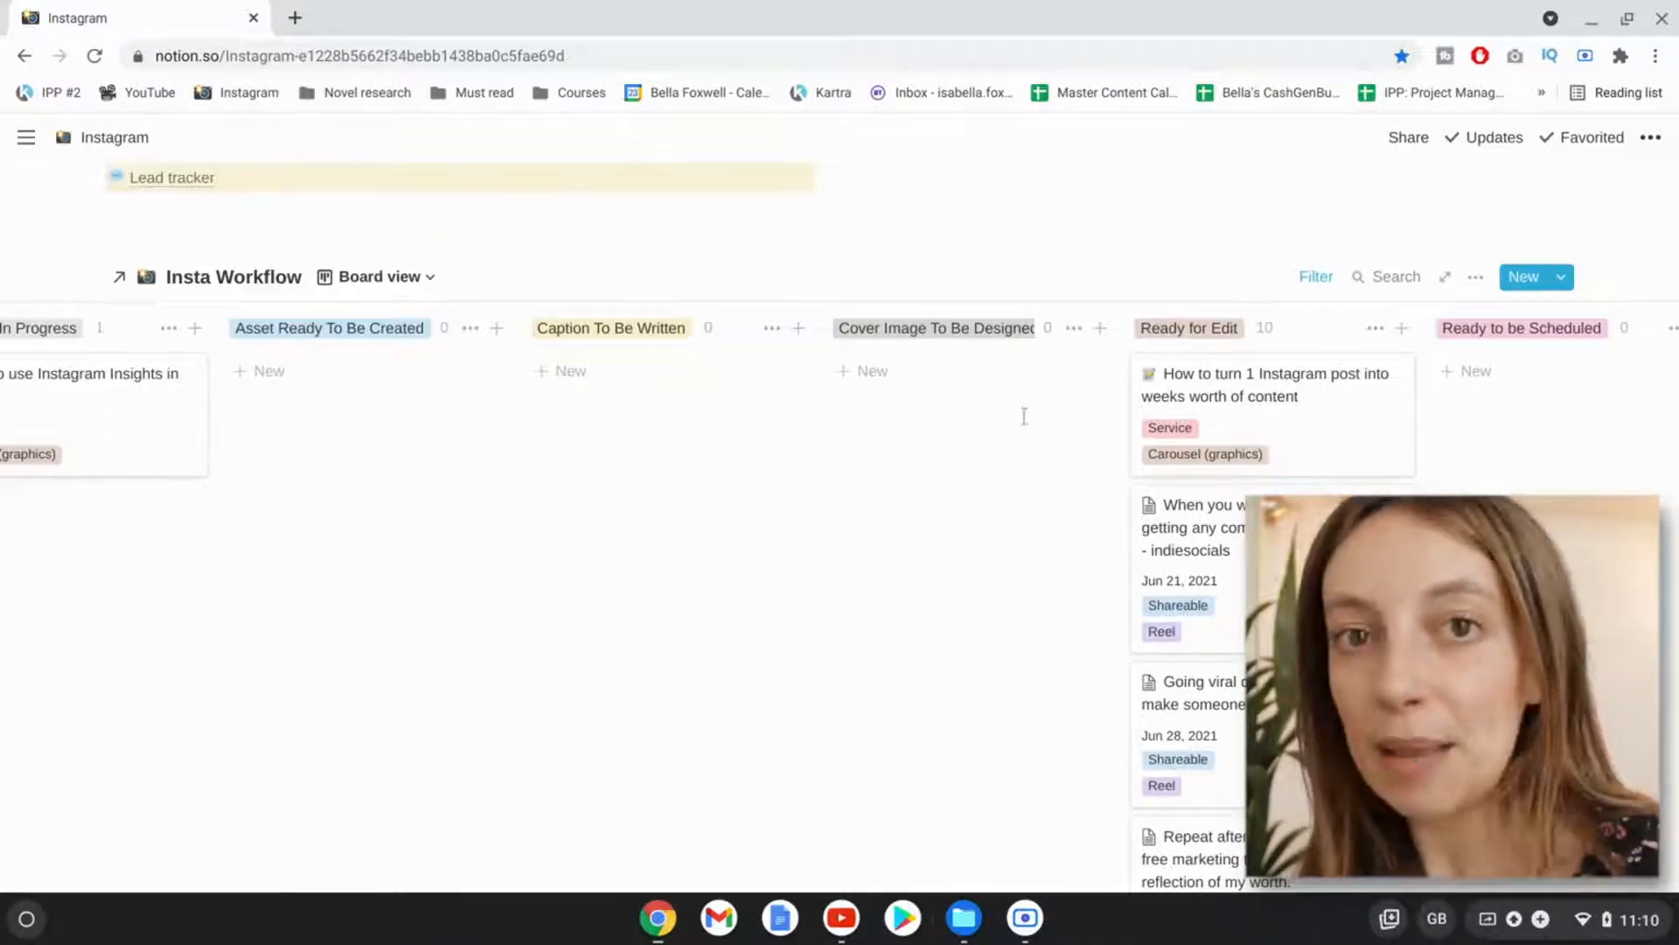
scroll(1029, 409, left, 3)
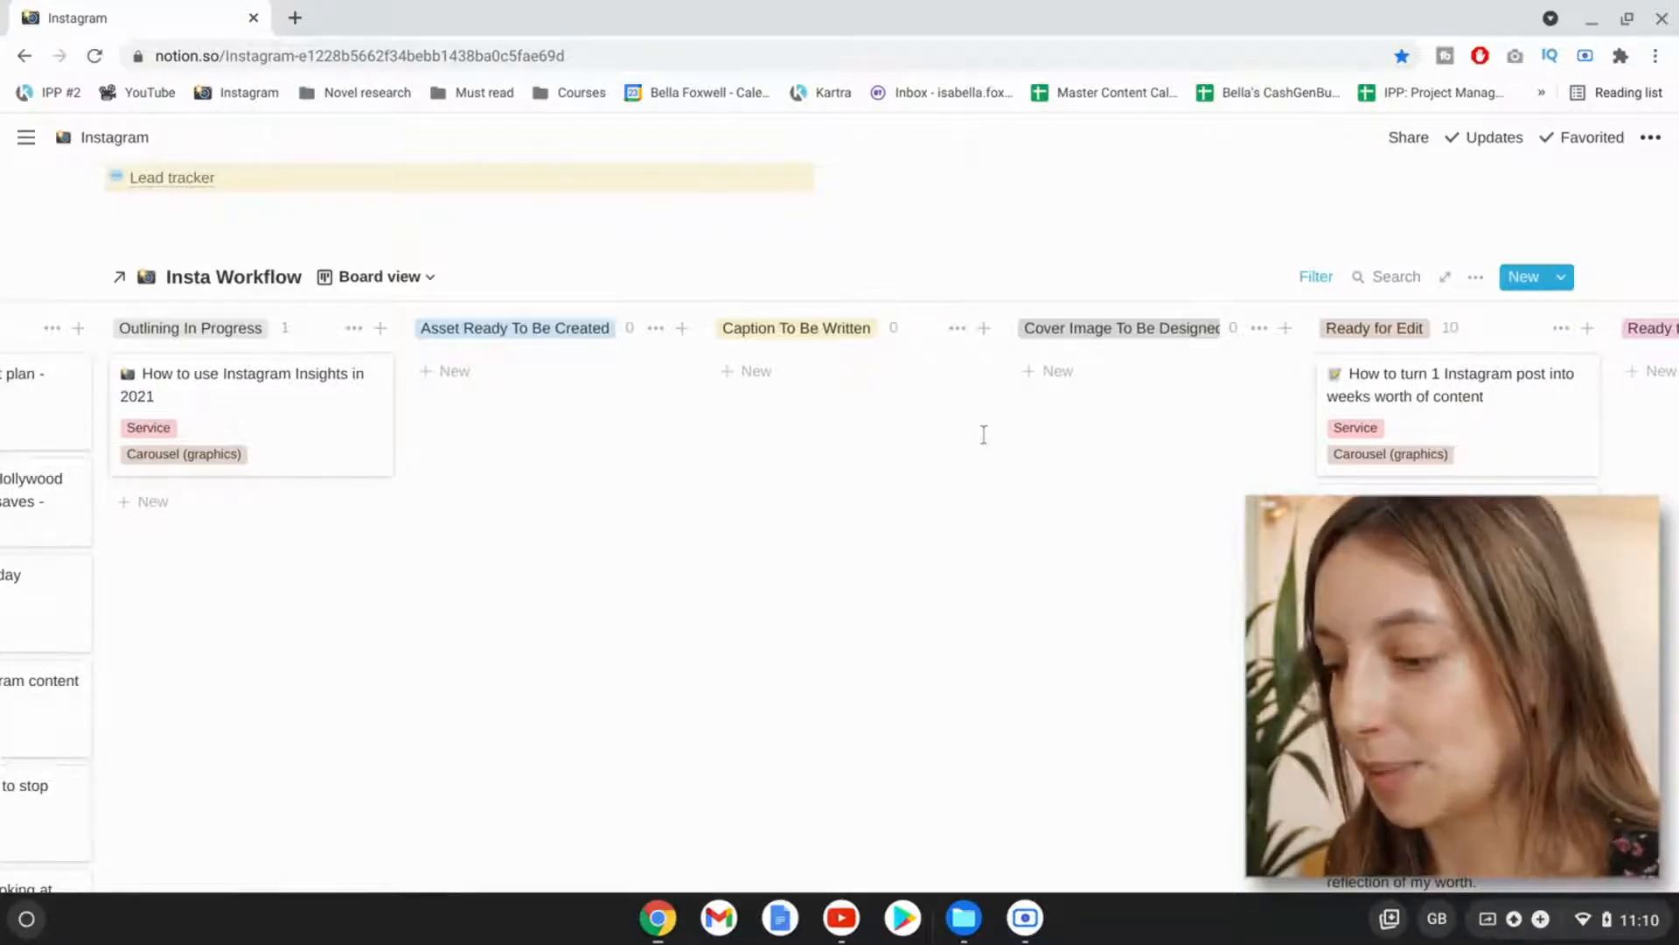
scroll(985, 435, left, 8)
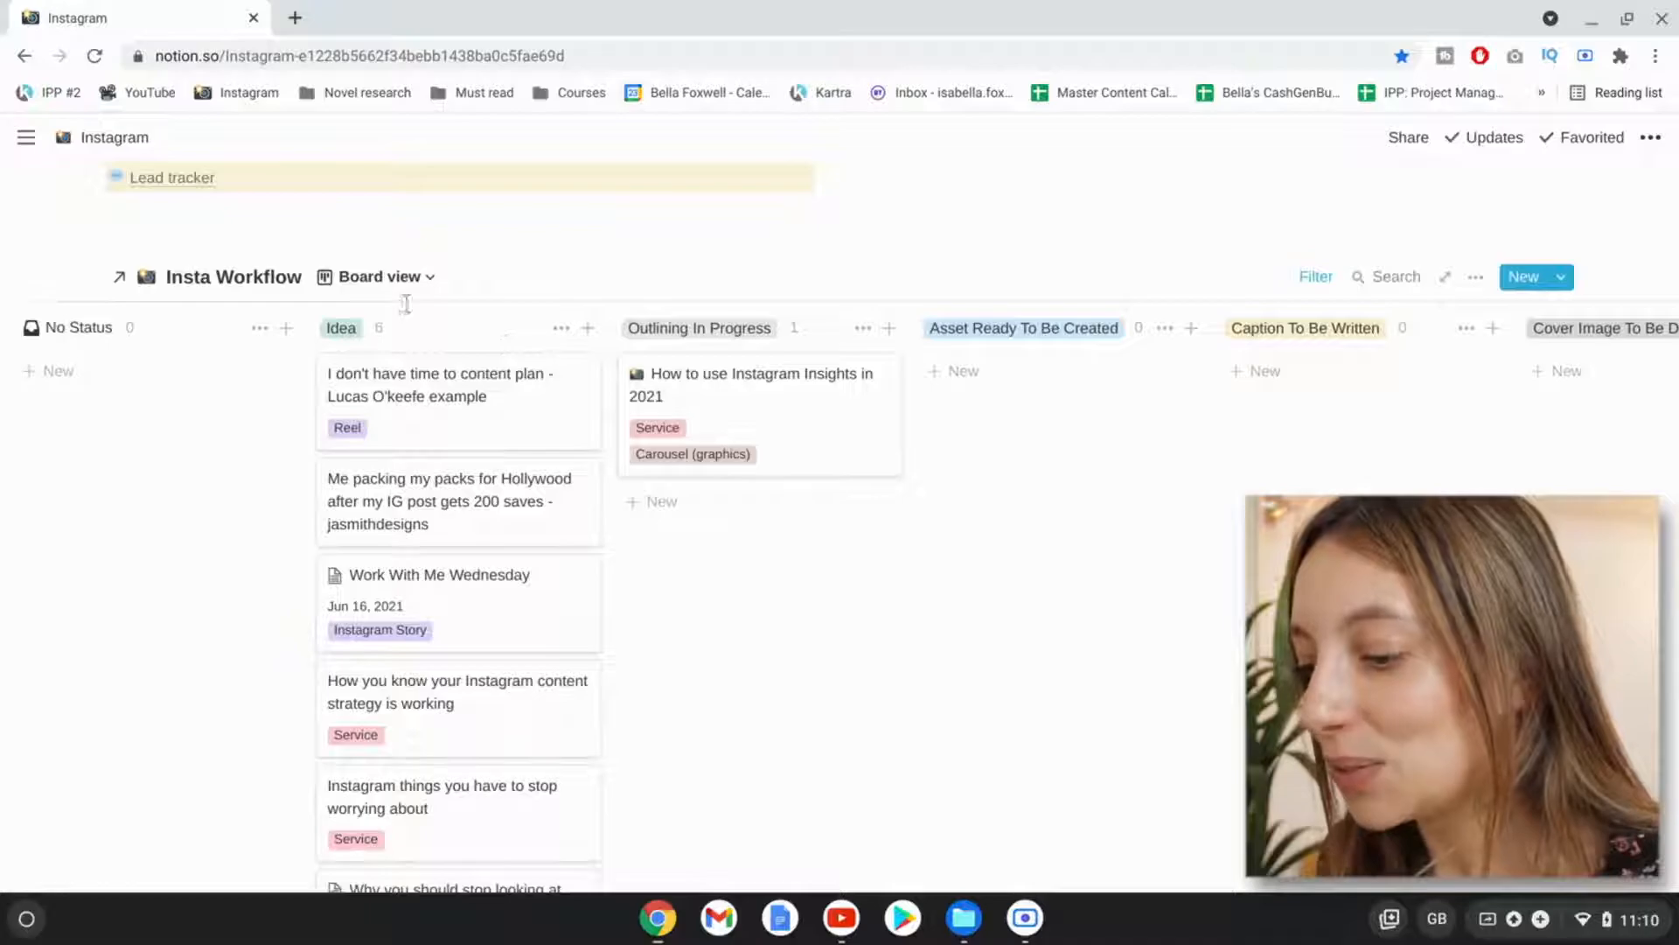
scroll(421, 326, right, 2)
scroll(525, 329, right, 8)
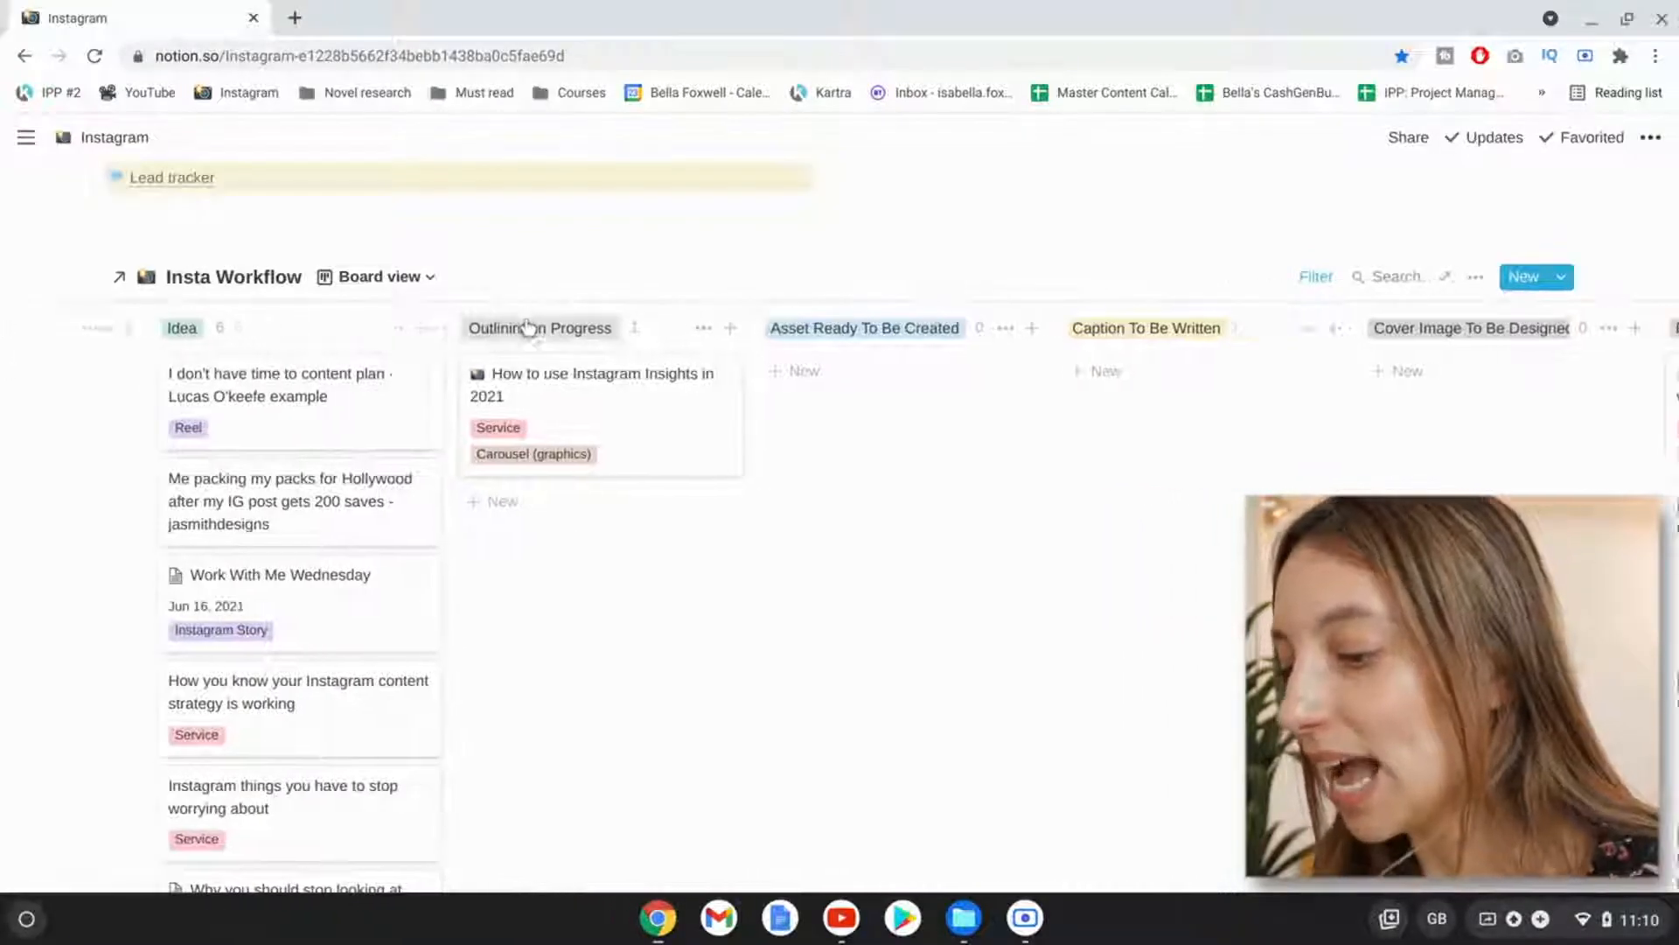
scroll(528, 327, right, 8)
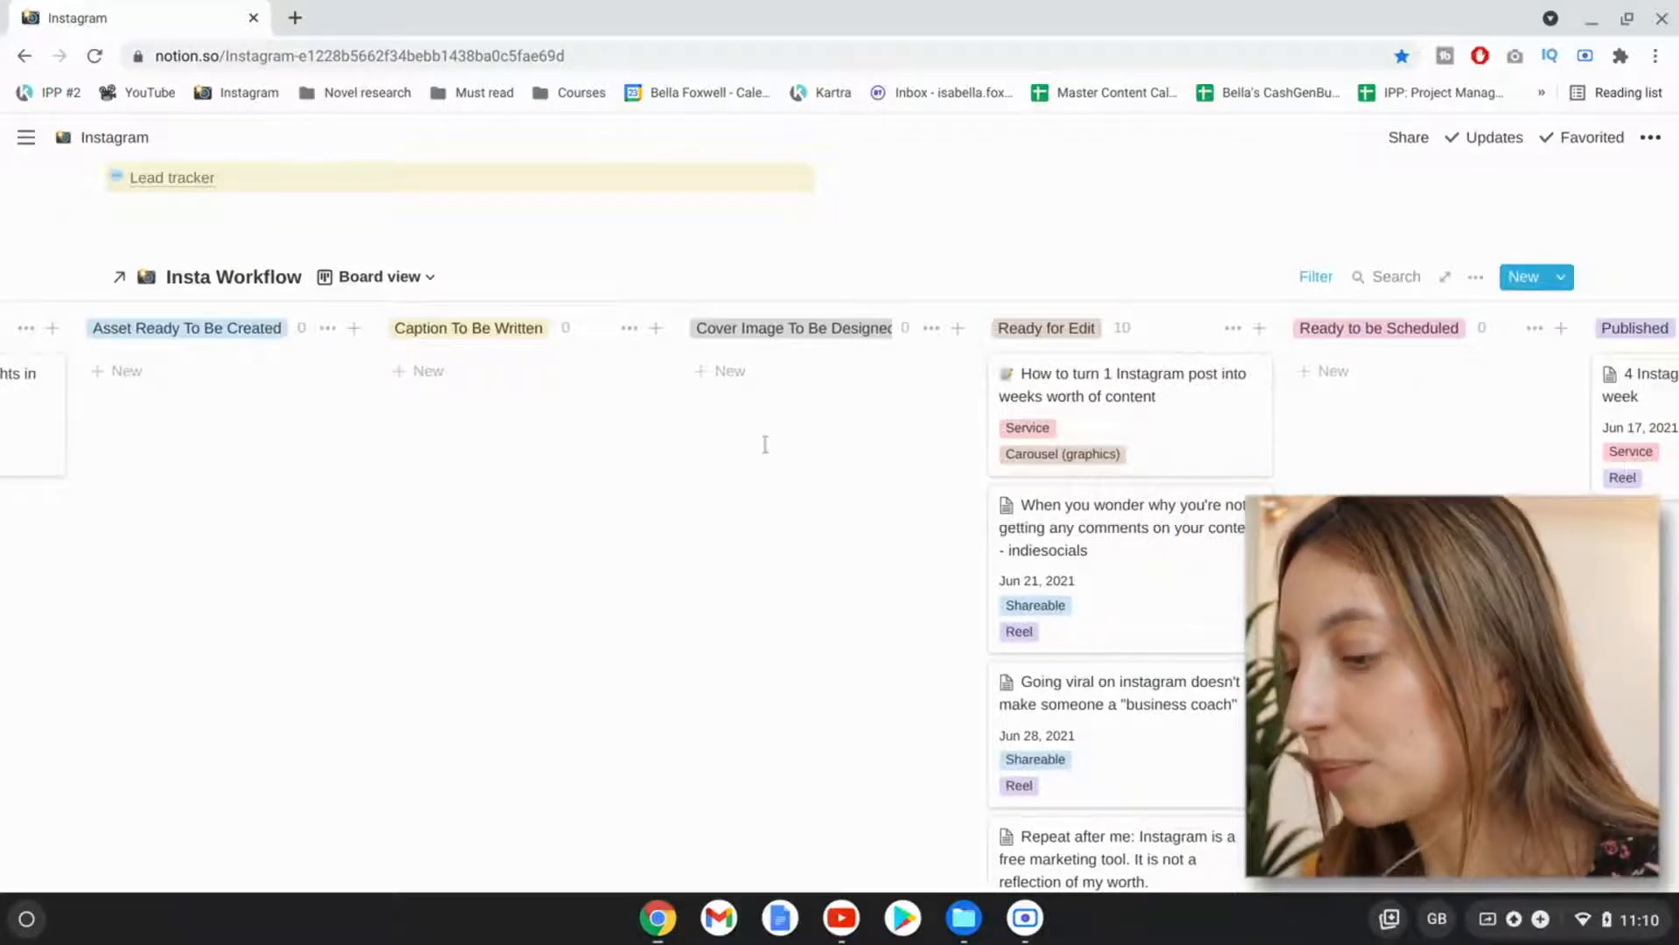
scroll(765, 445, right, 6)
scroll(765, 444, right, 4)
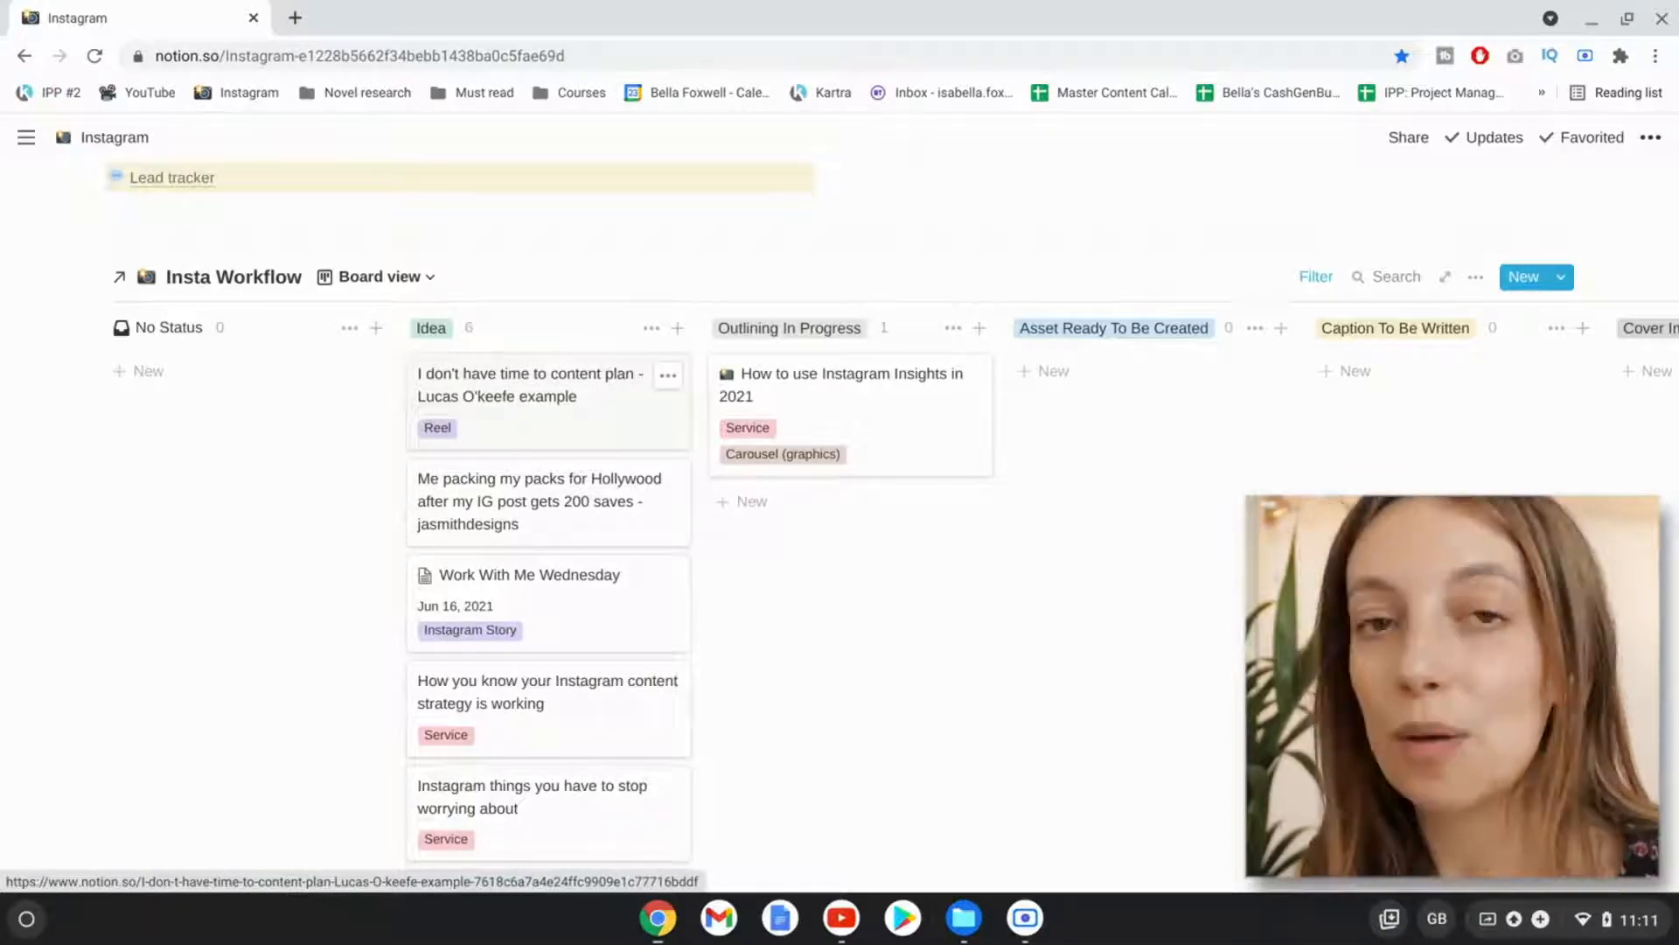
Review the content cards in the Idea column of the Insta Workflow board.
scroll(542, 394, down, 3)
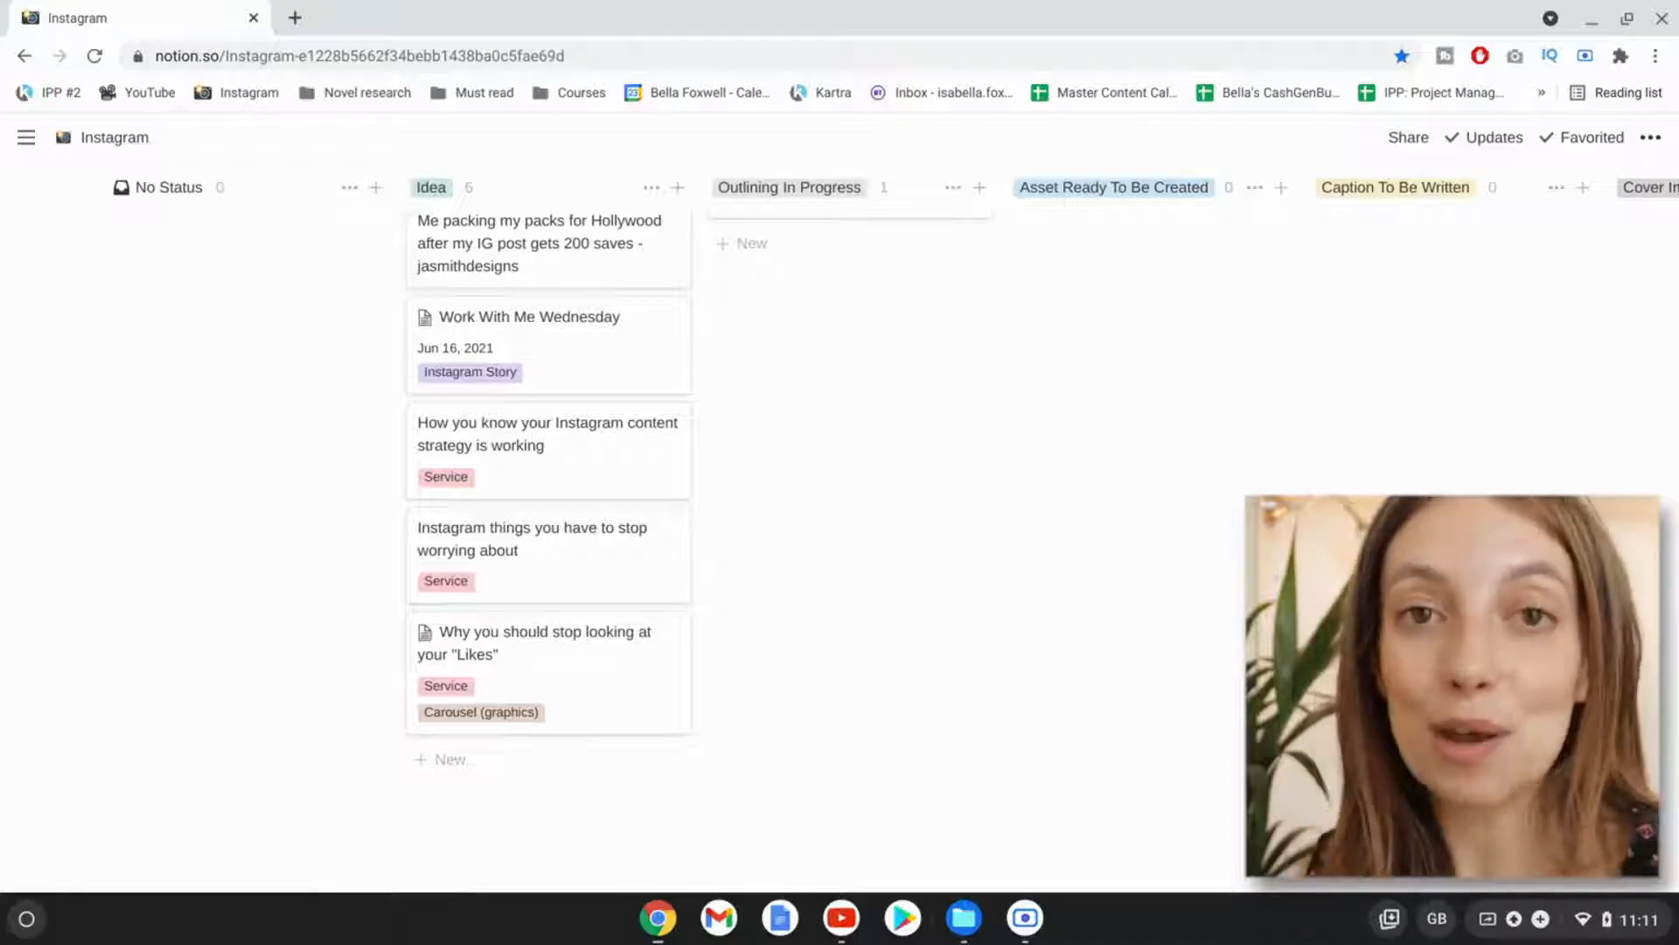
scroll(549, 472, down, 1)
scroll(548, 411, up, 3)
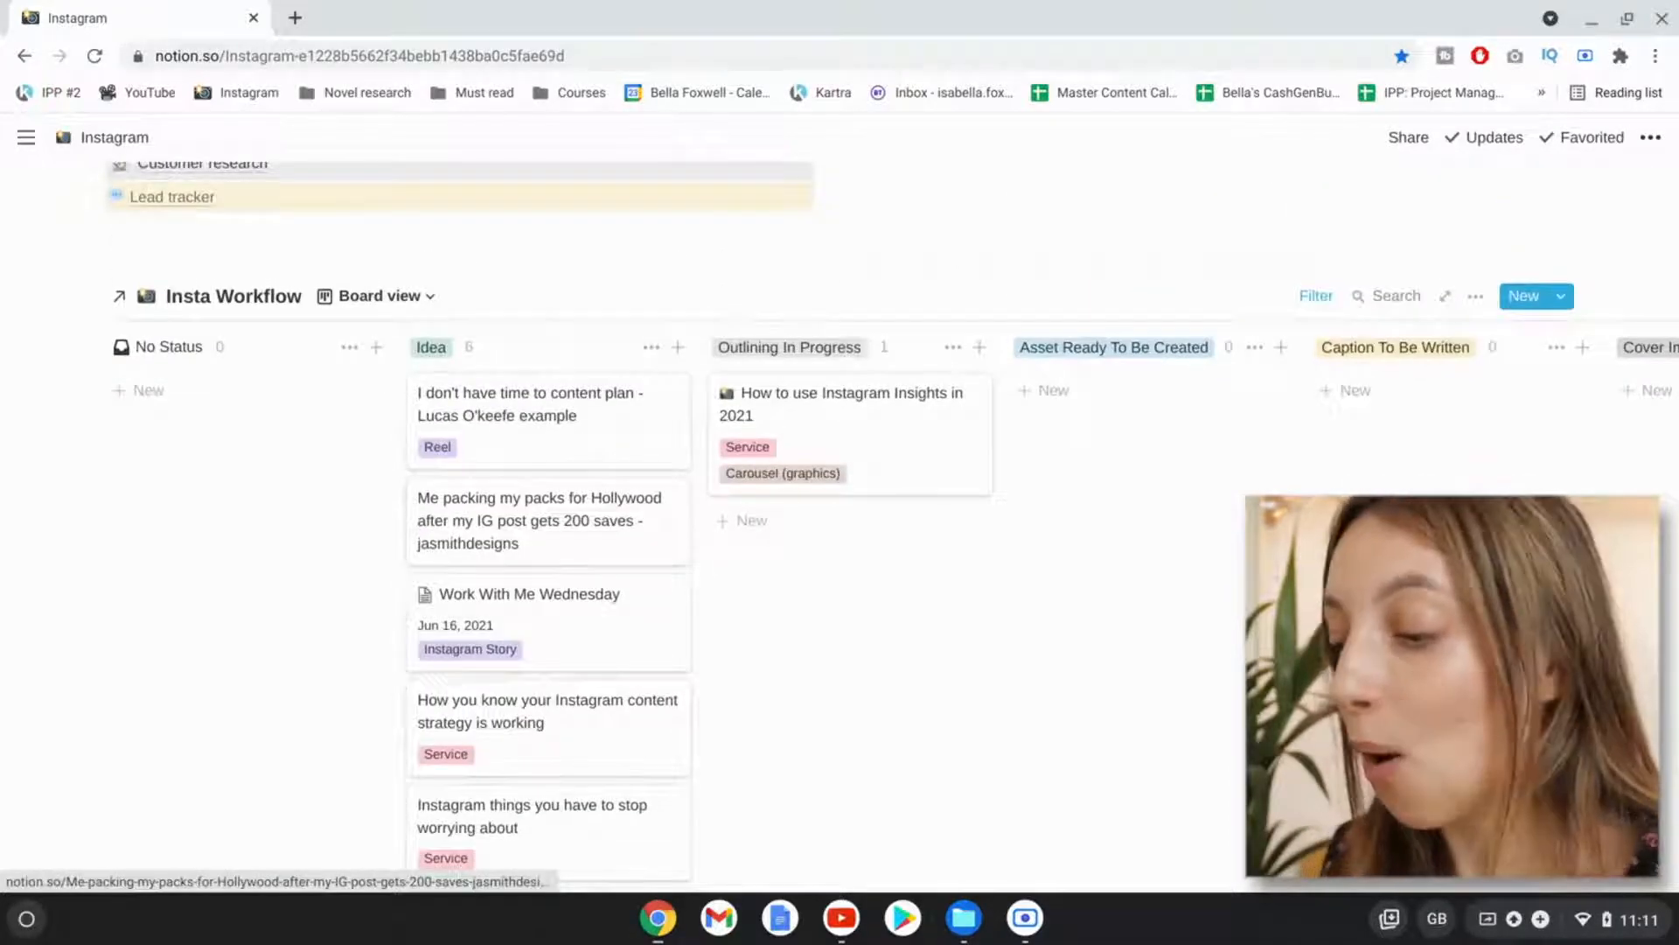
scroll(548, 385, down, 3)
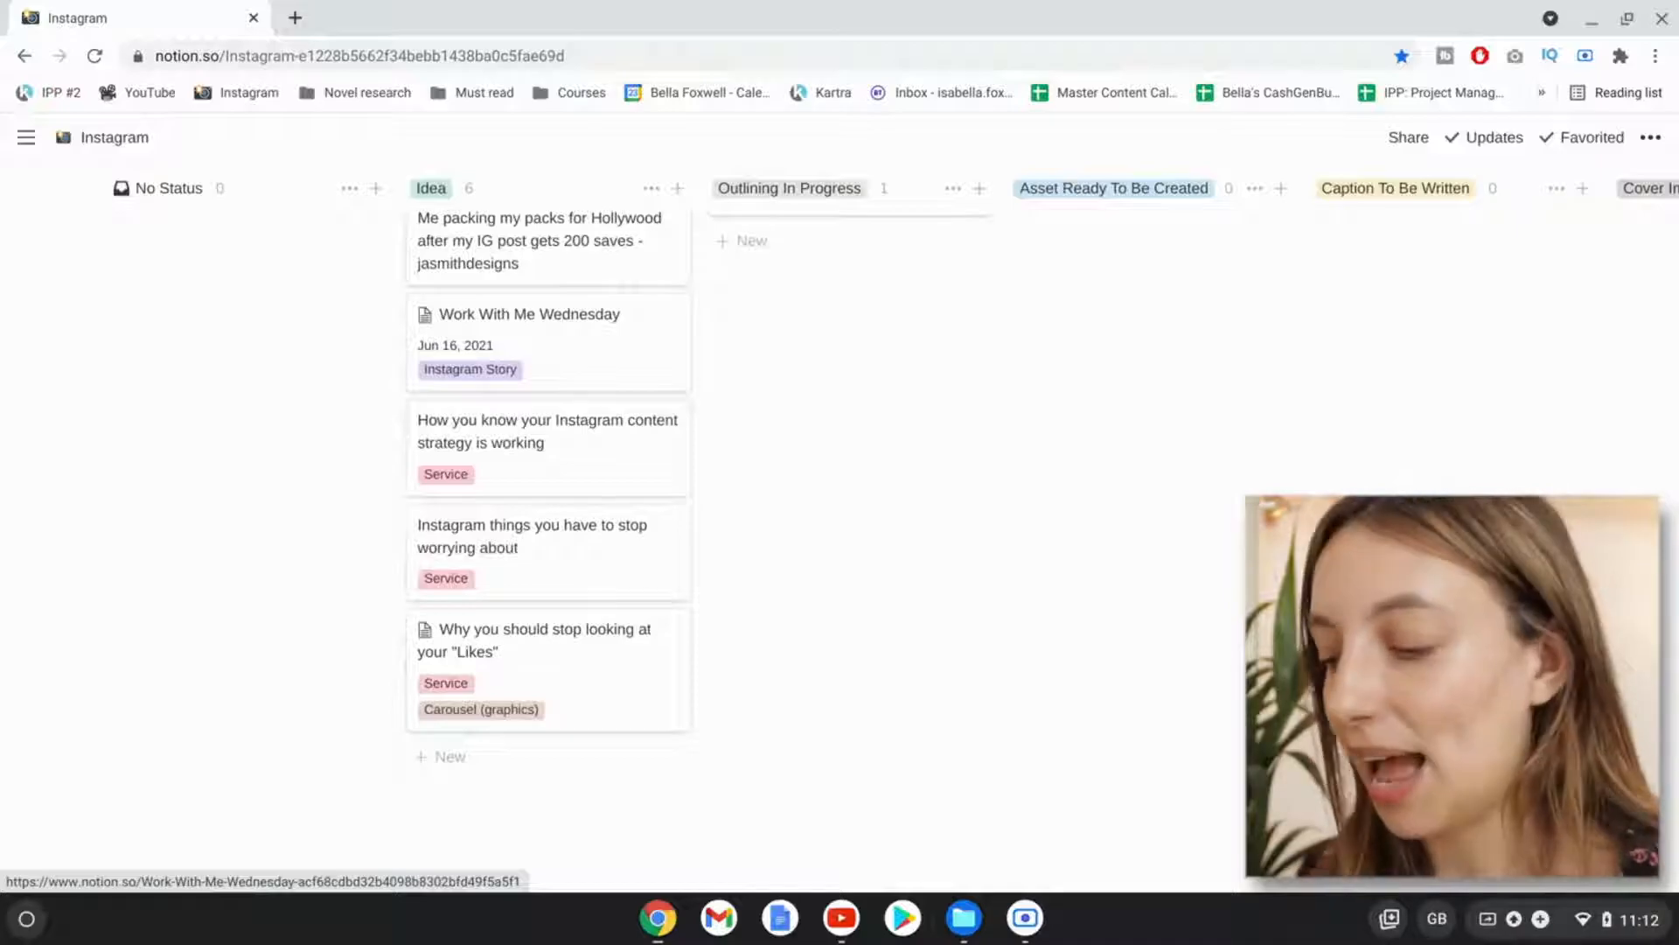
scroll(549, 349, up, 2)
scroll(549, 350, down, 1)
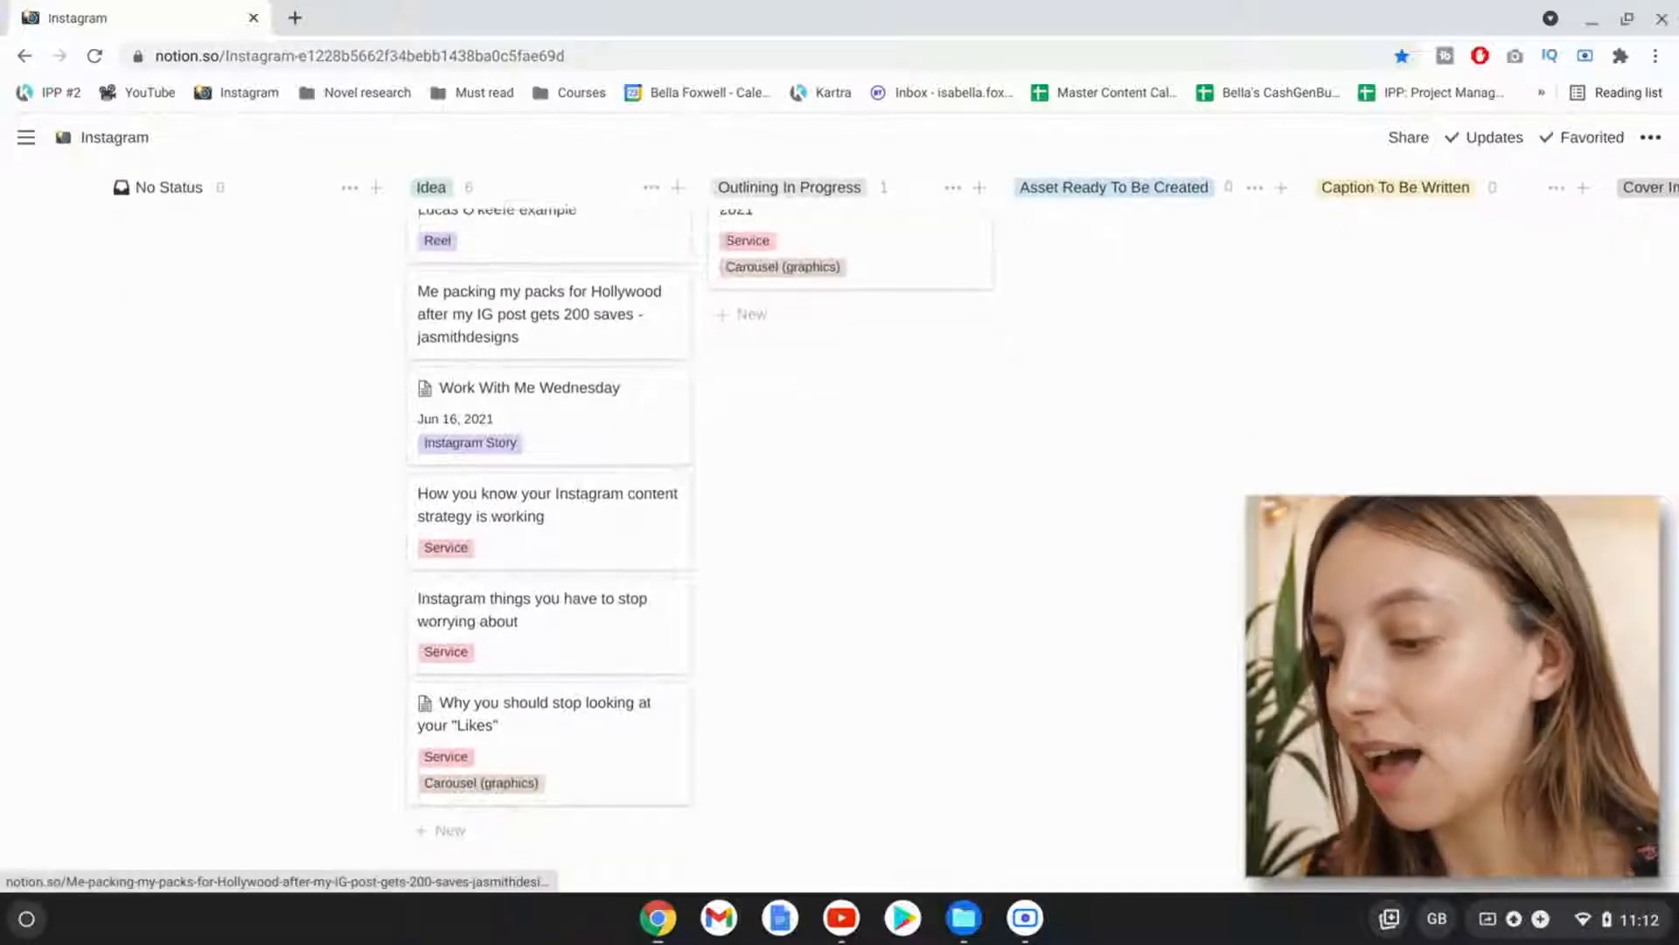
scroll(548, 402, up, 1)
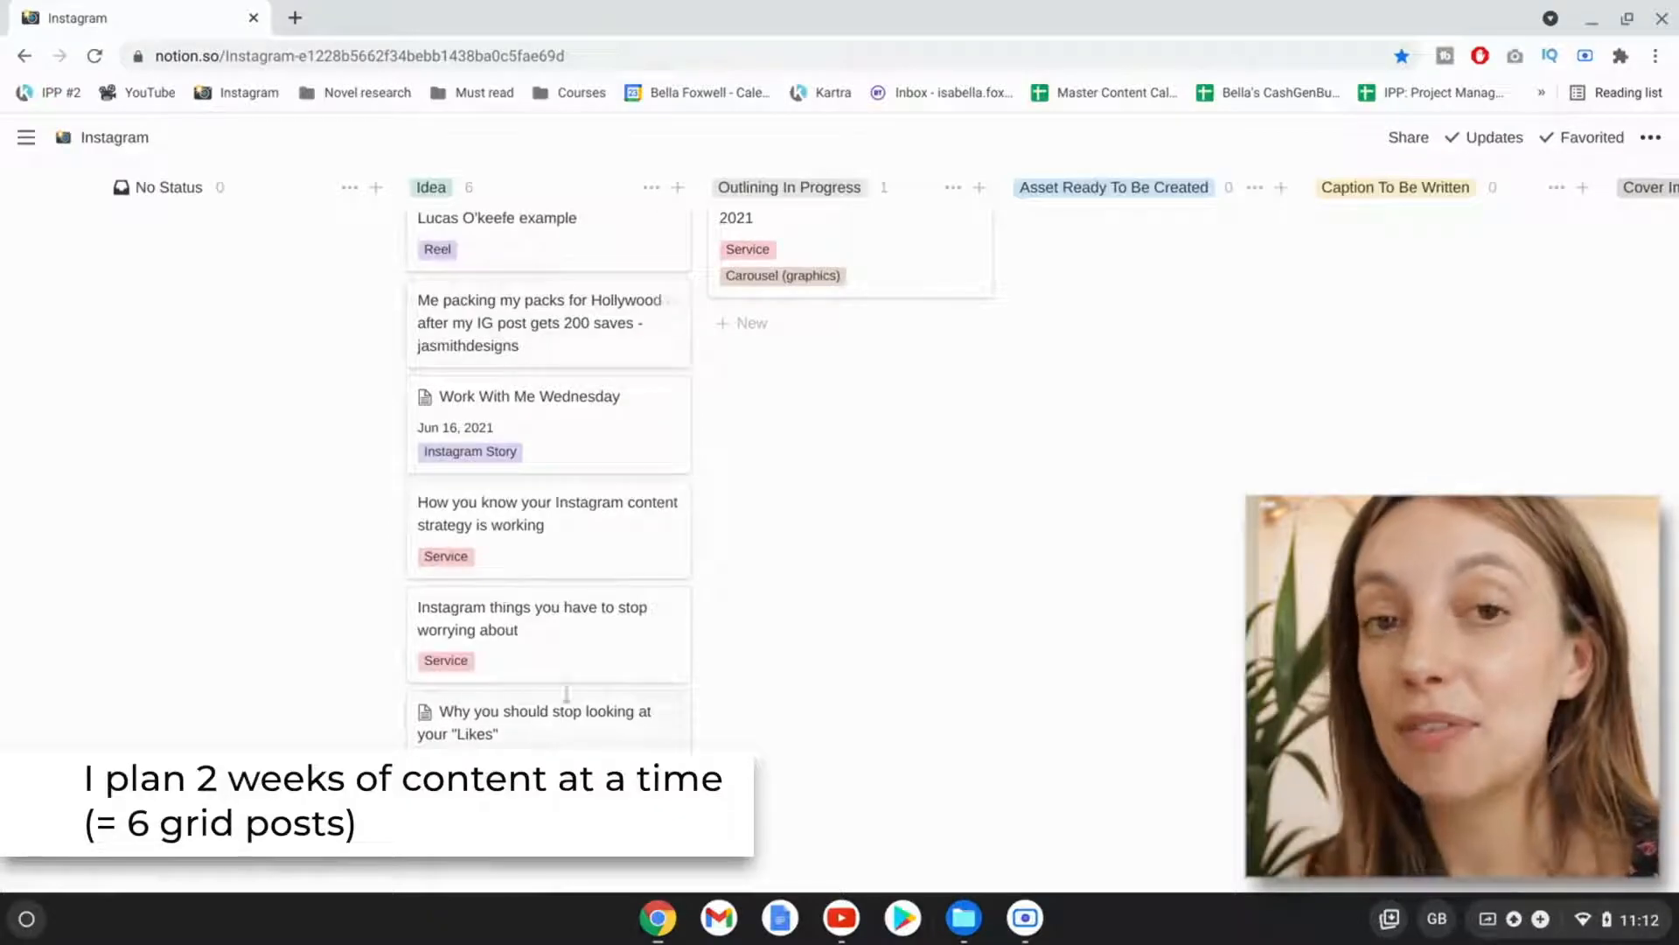
scroll(564, 554, up, 1)
scroll(566, 553, down, 2)
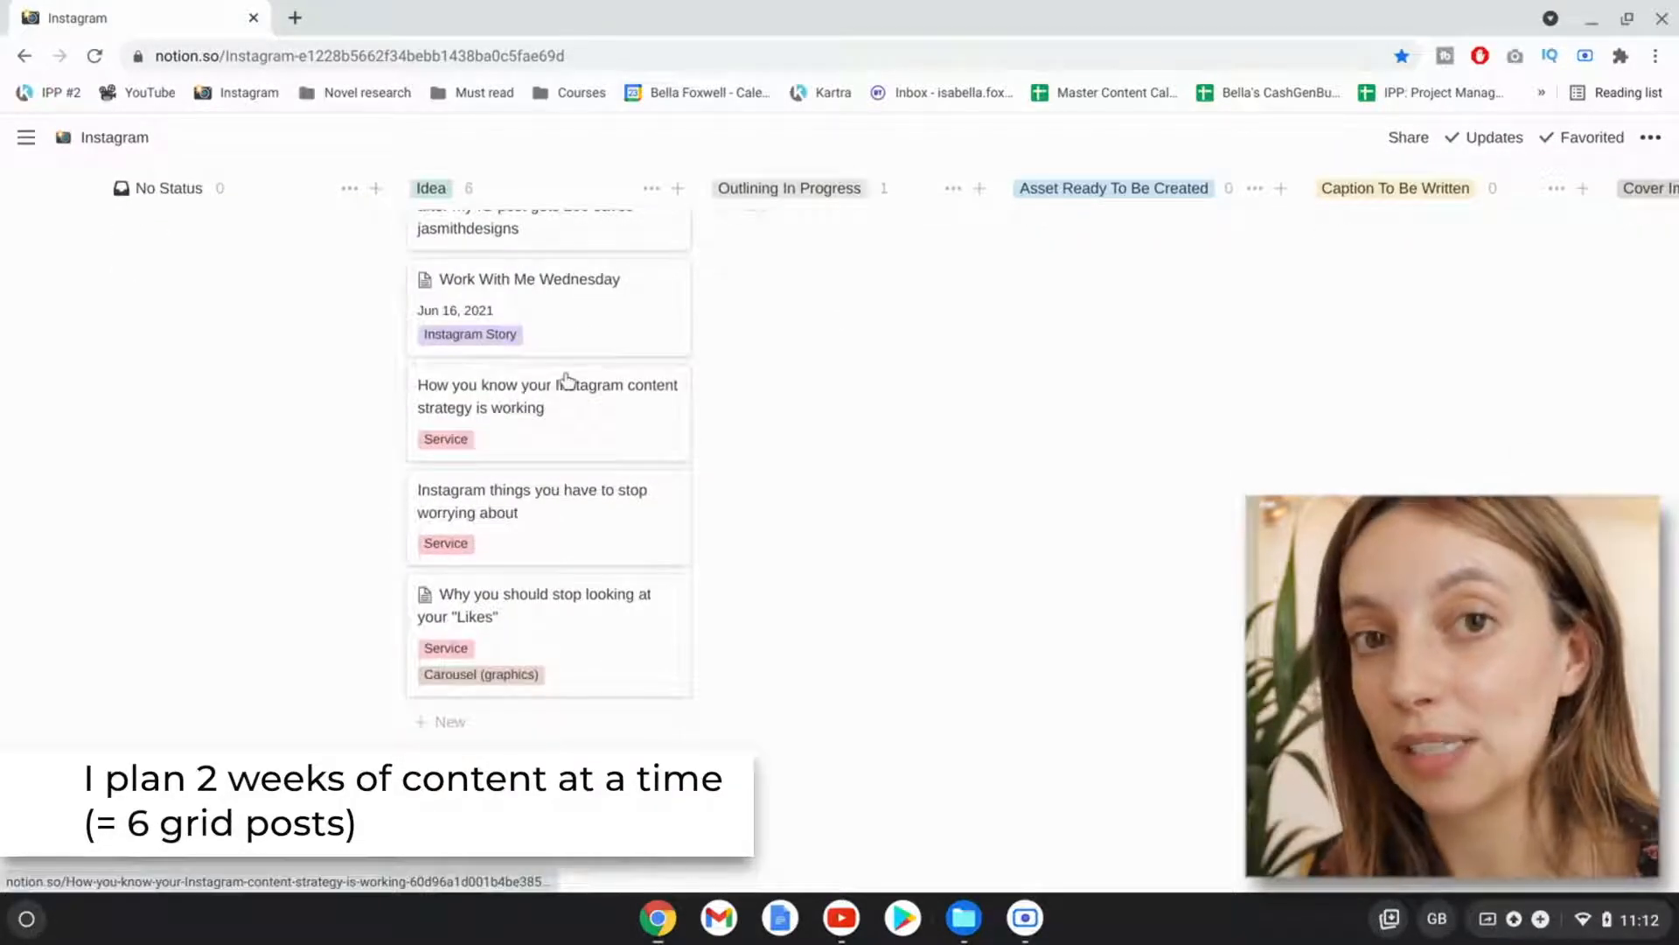
scroll(520, 407, up, 1)
scroll(465, 282, up, 2)
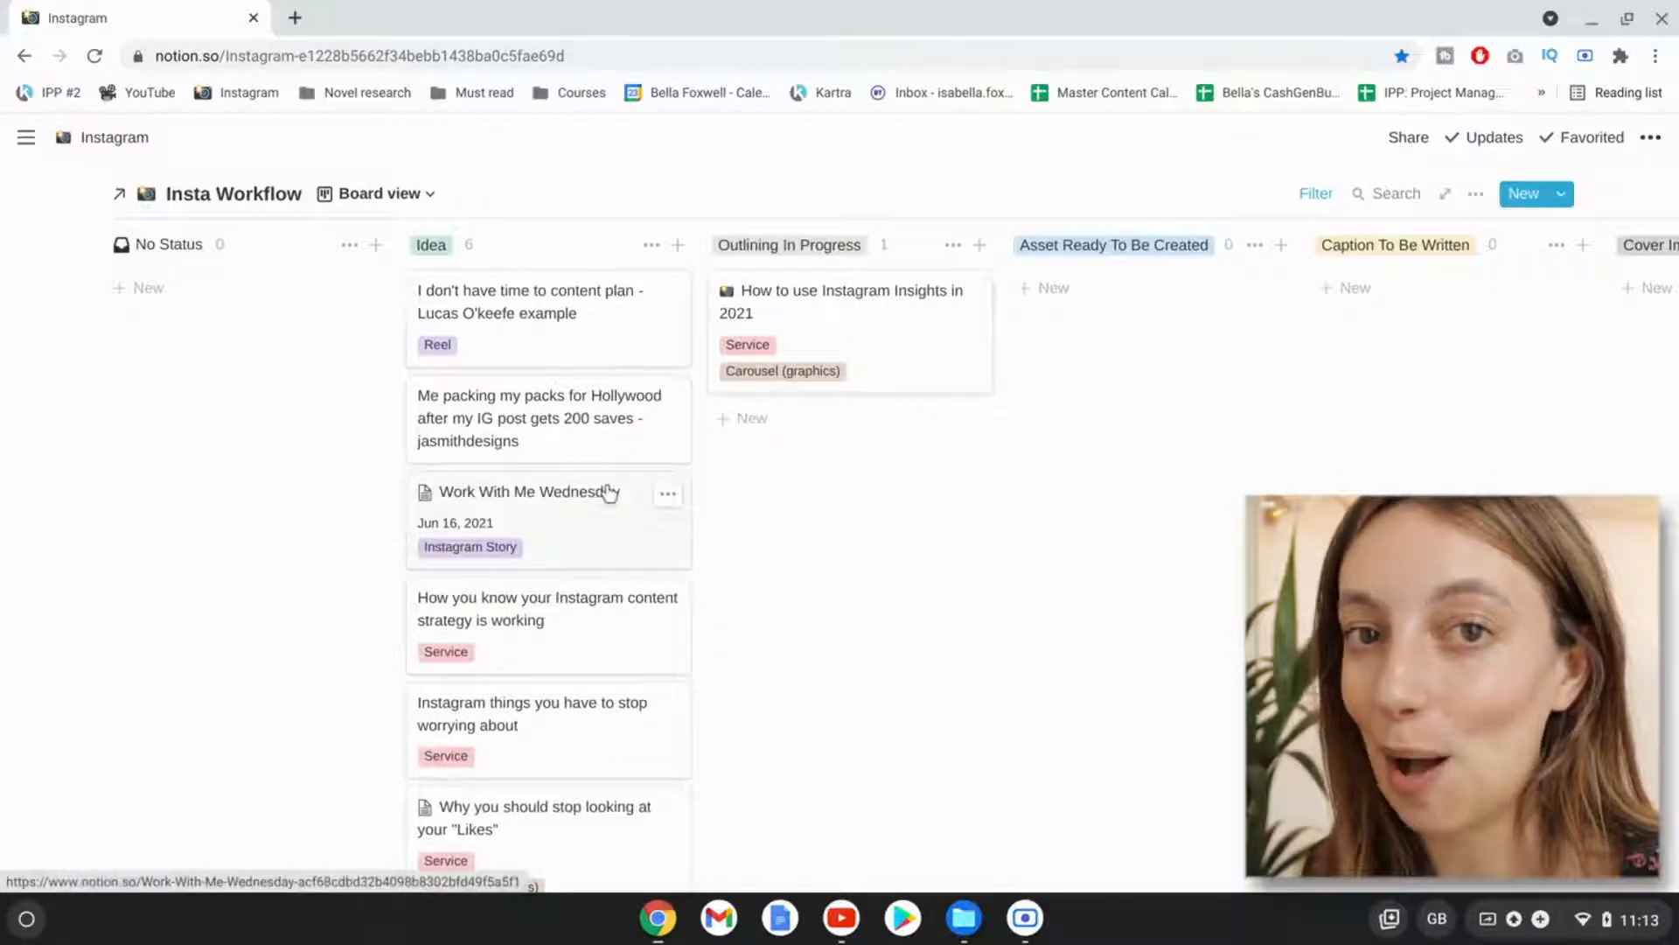
Move the cards "Instagram things you have to stop worrying about" and "Why you should stop looking at your 'Likes'" from Idea to Outlining In Progress.
scroll(619, 547, down, 1)
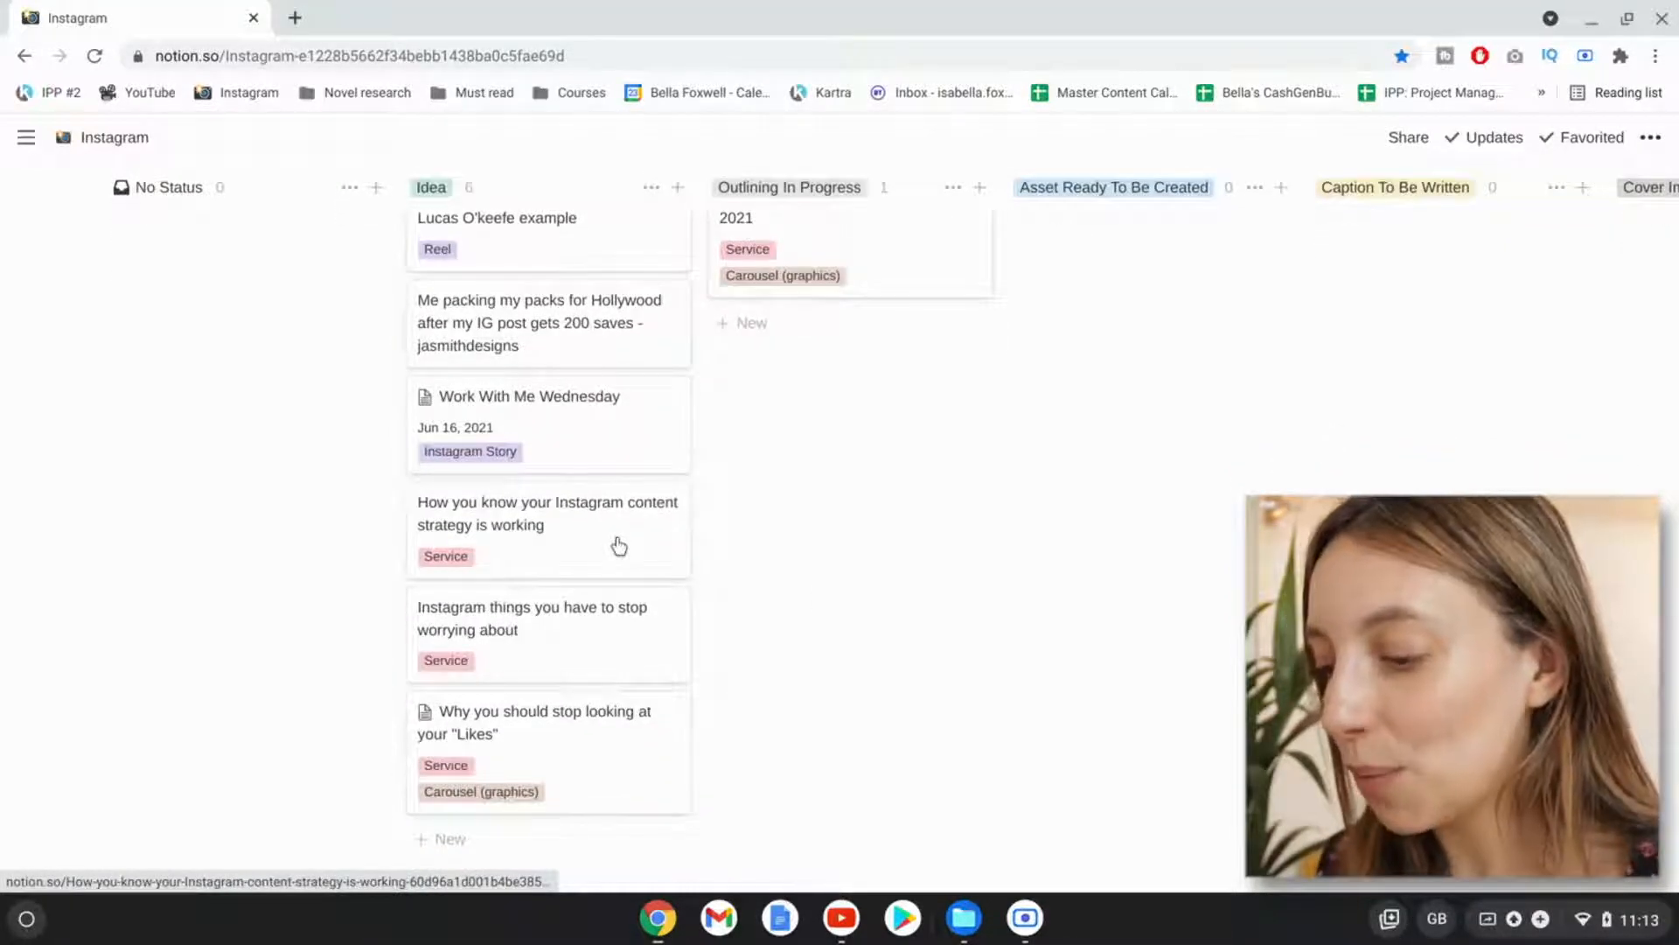
drag(509, 629, 802, 344)
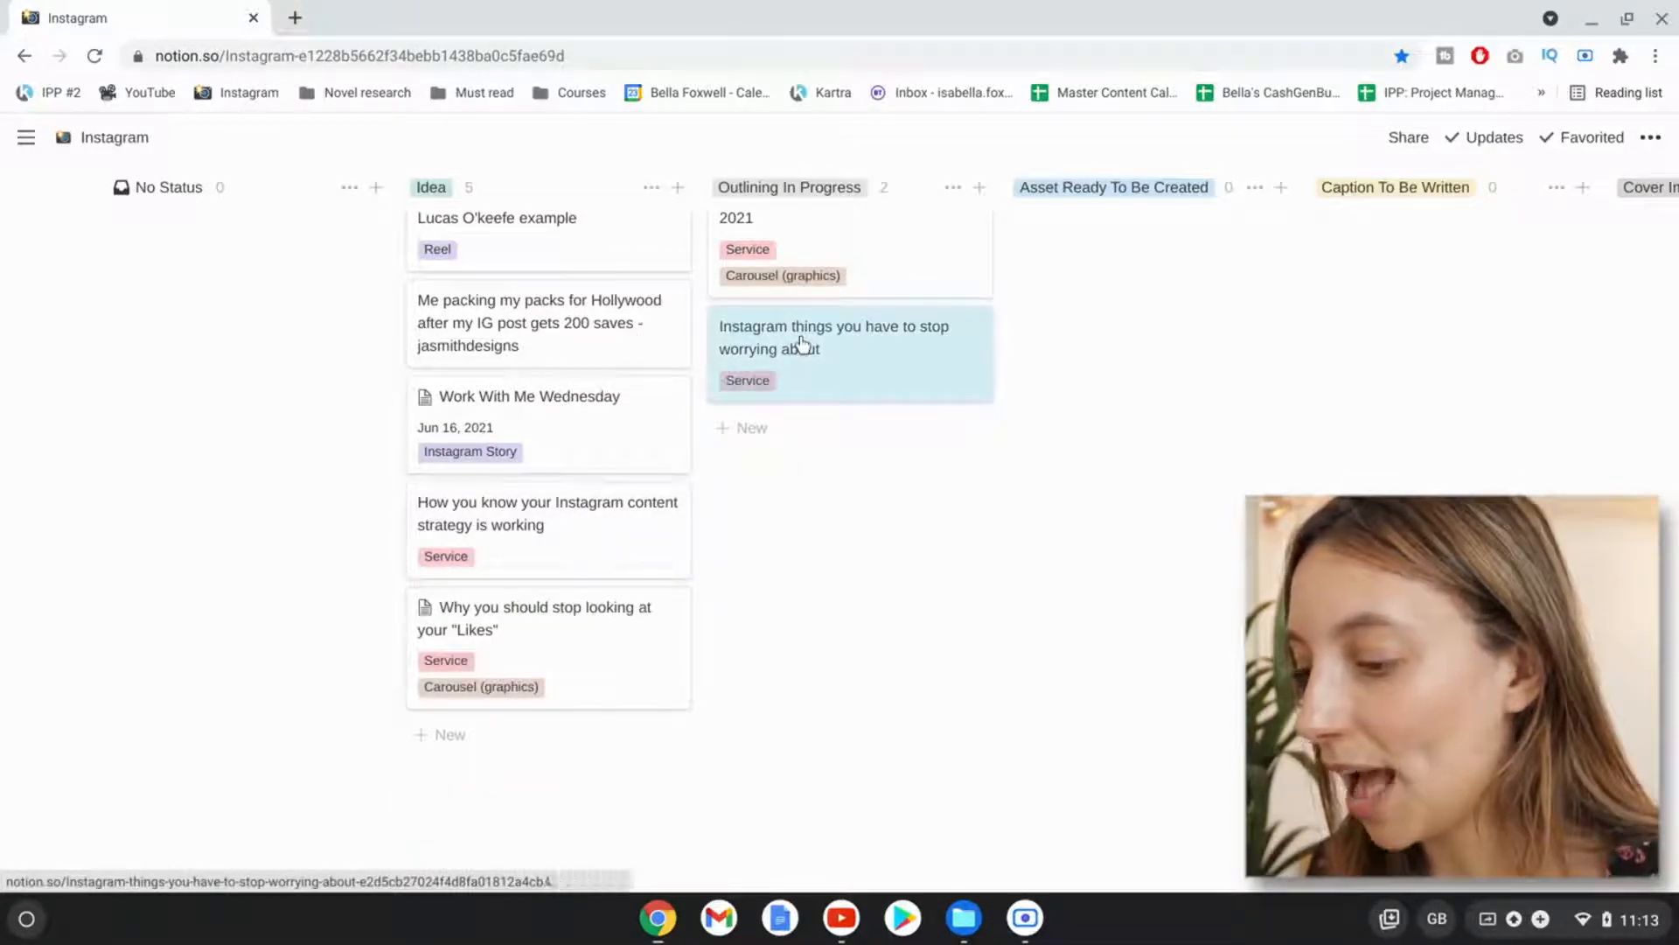
drag(585, 638, 855, 458)
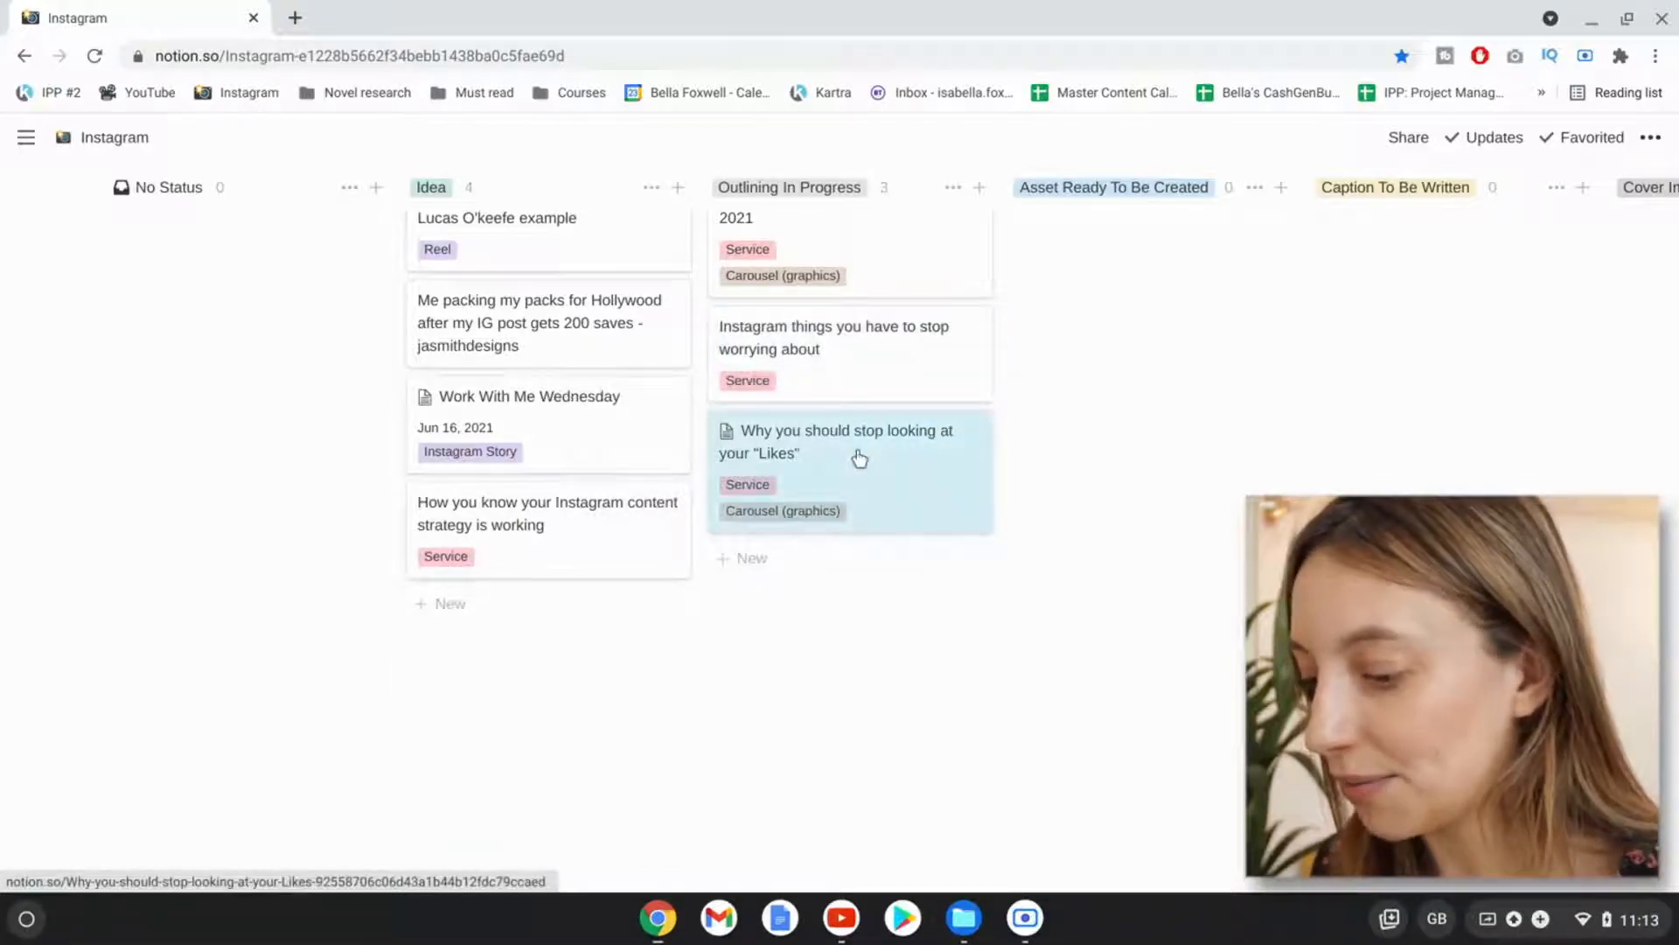
In the "Instagram things you have to stop worrying about" card, assign the account owner as Creator and set Type of post to Carousel (graphics).
click(866, 372)
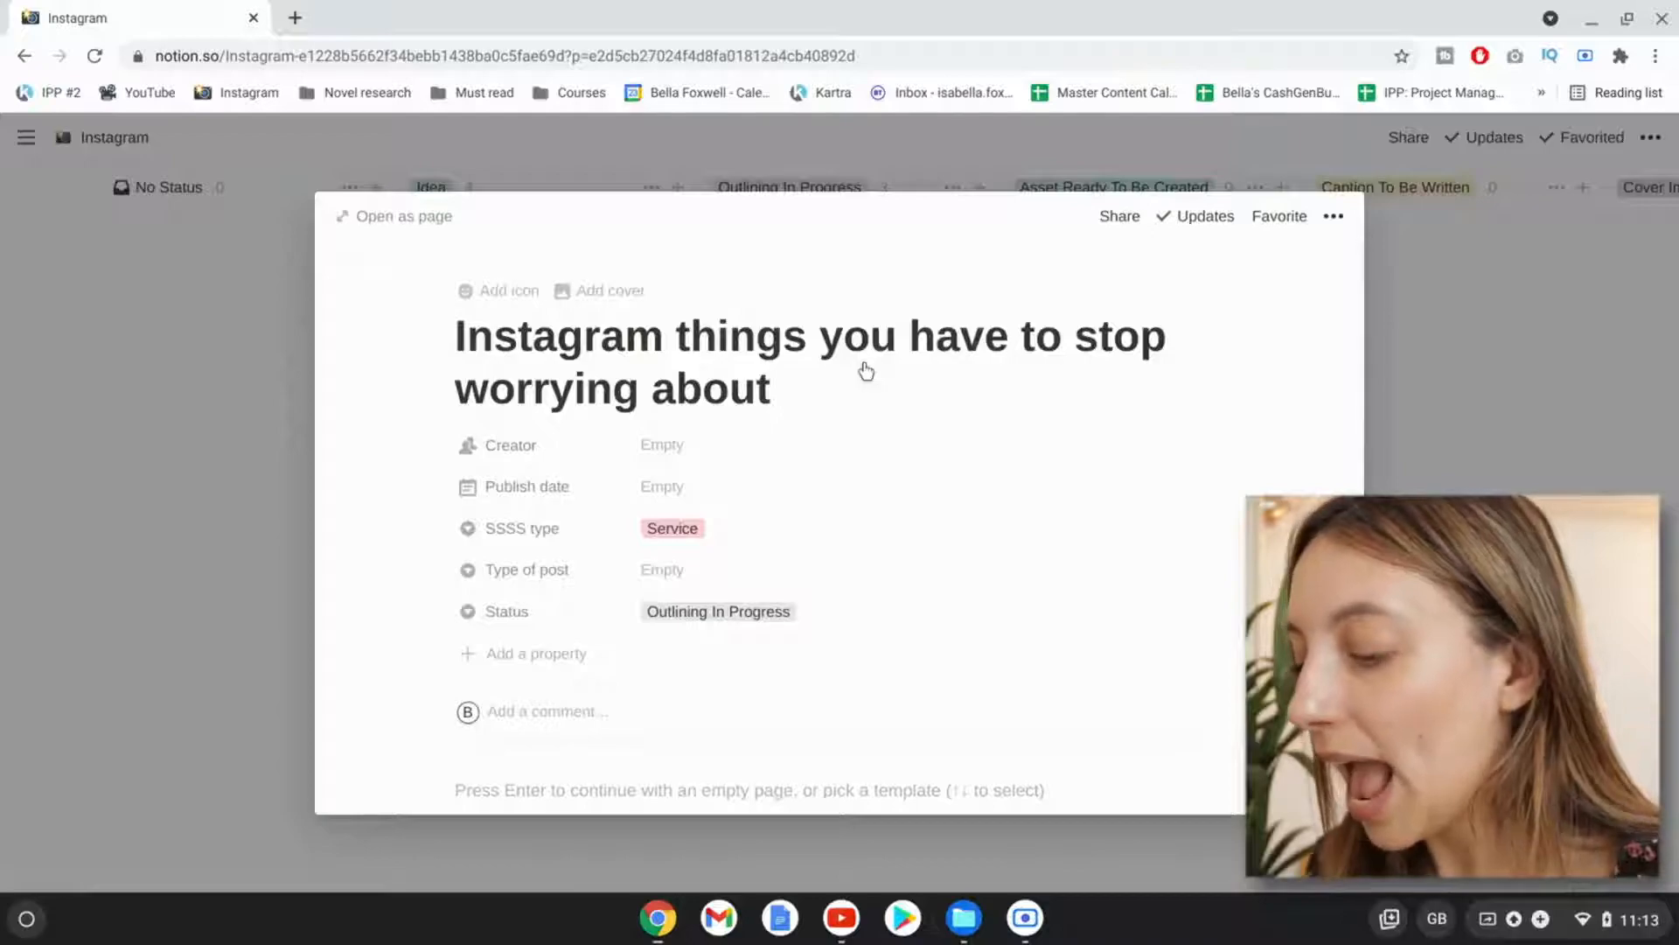
scroll(866, 372, down, 2)
scroll(823, 525, down, 2)
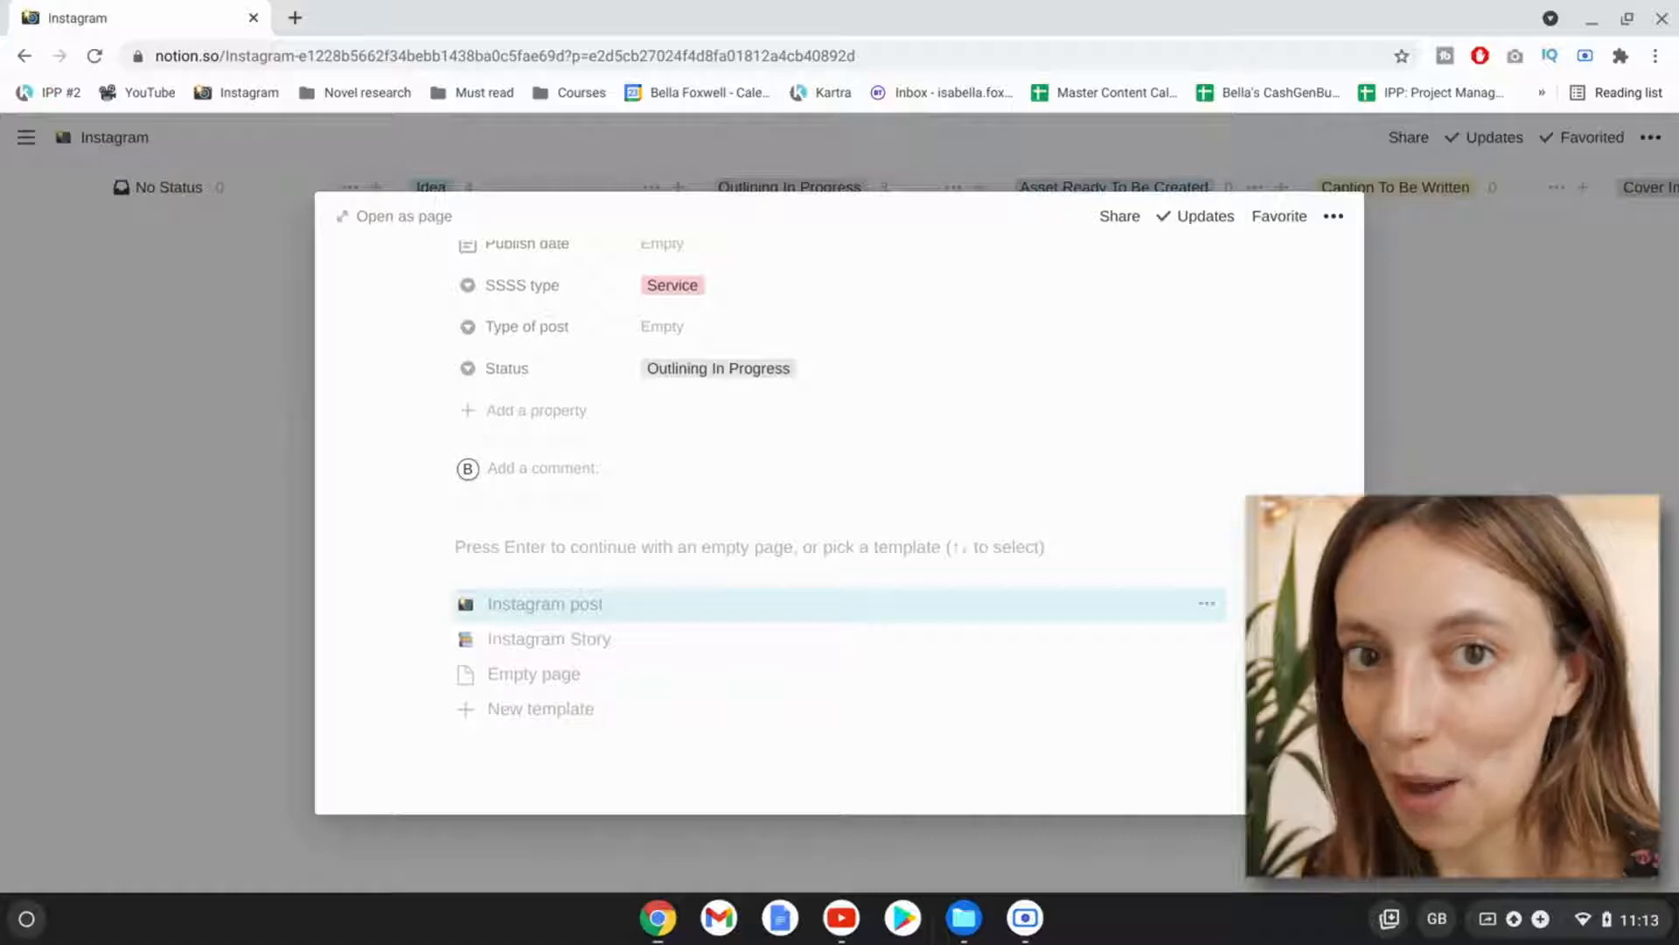
scroll(568, 643, up, 3)
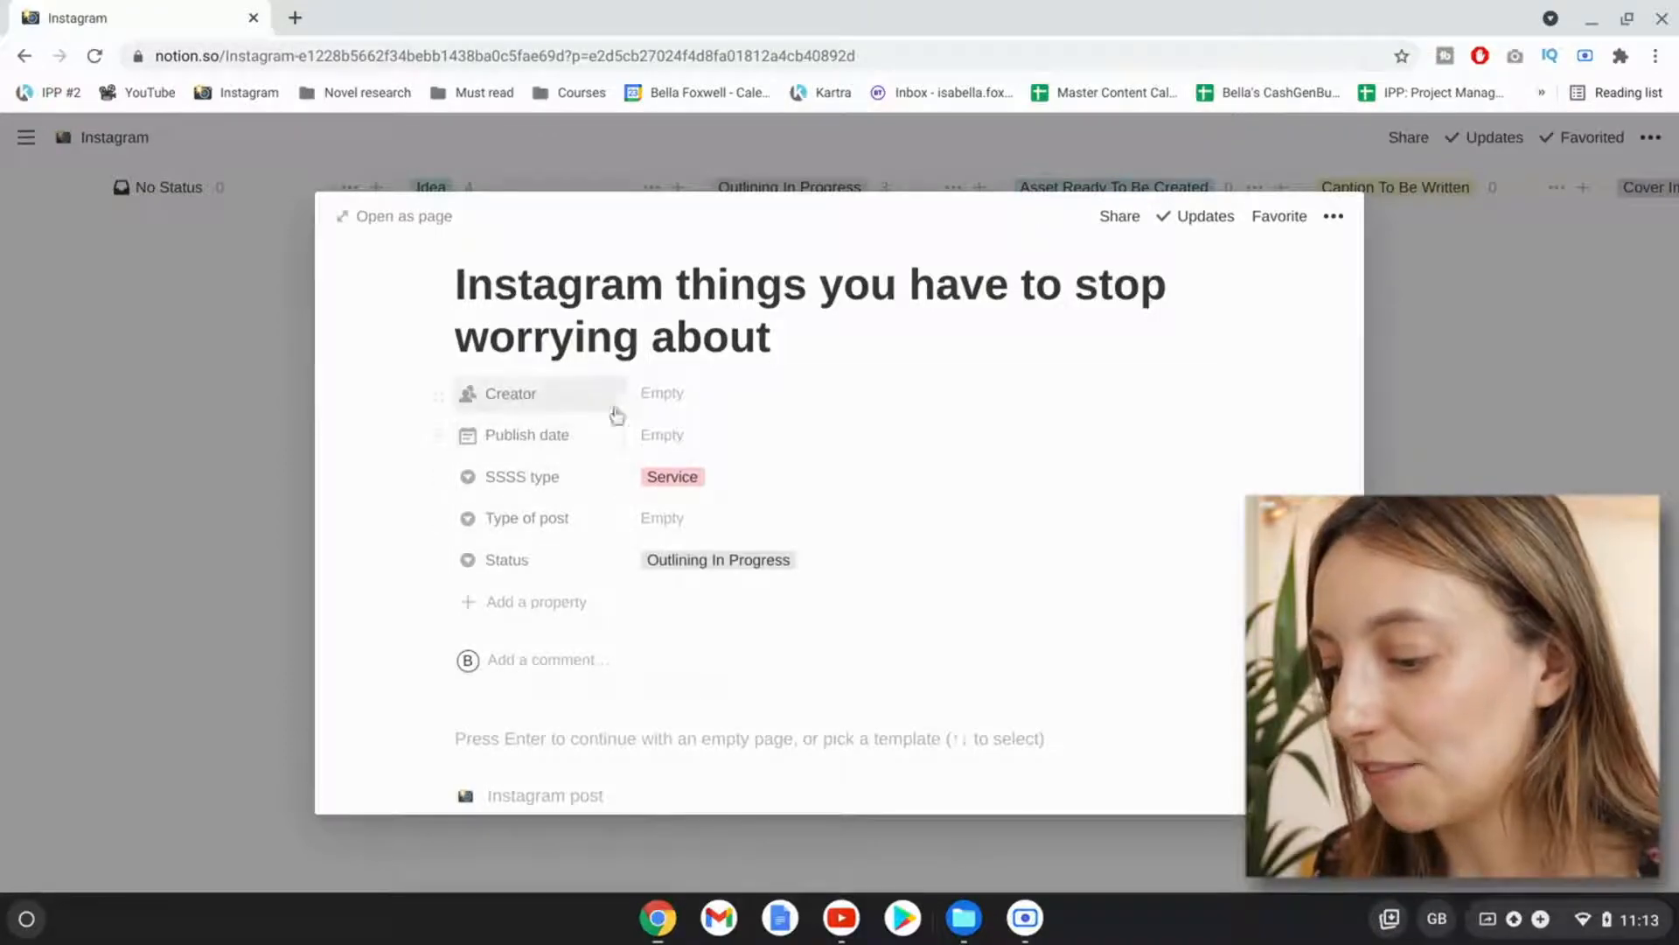
click(670, 396)
click(697, 464)
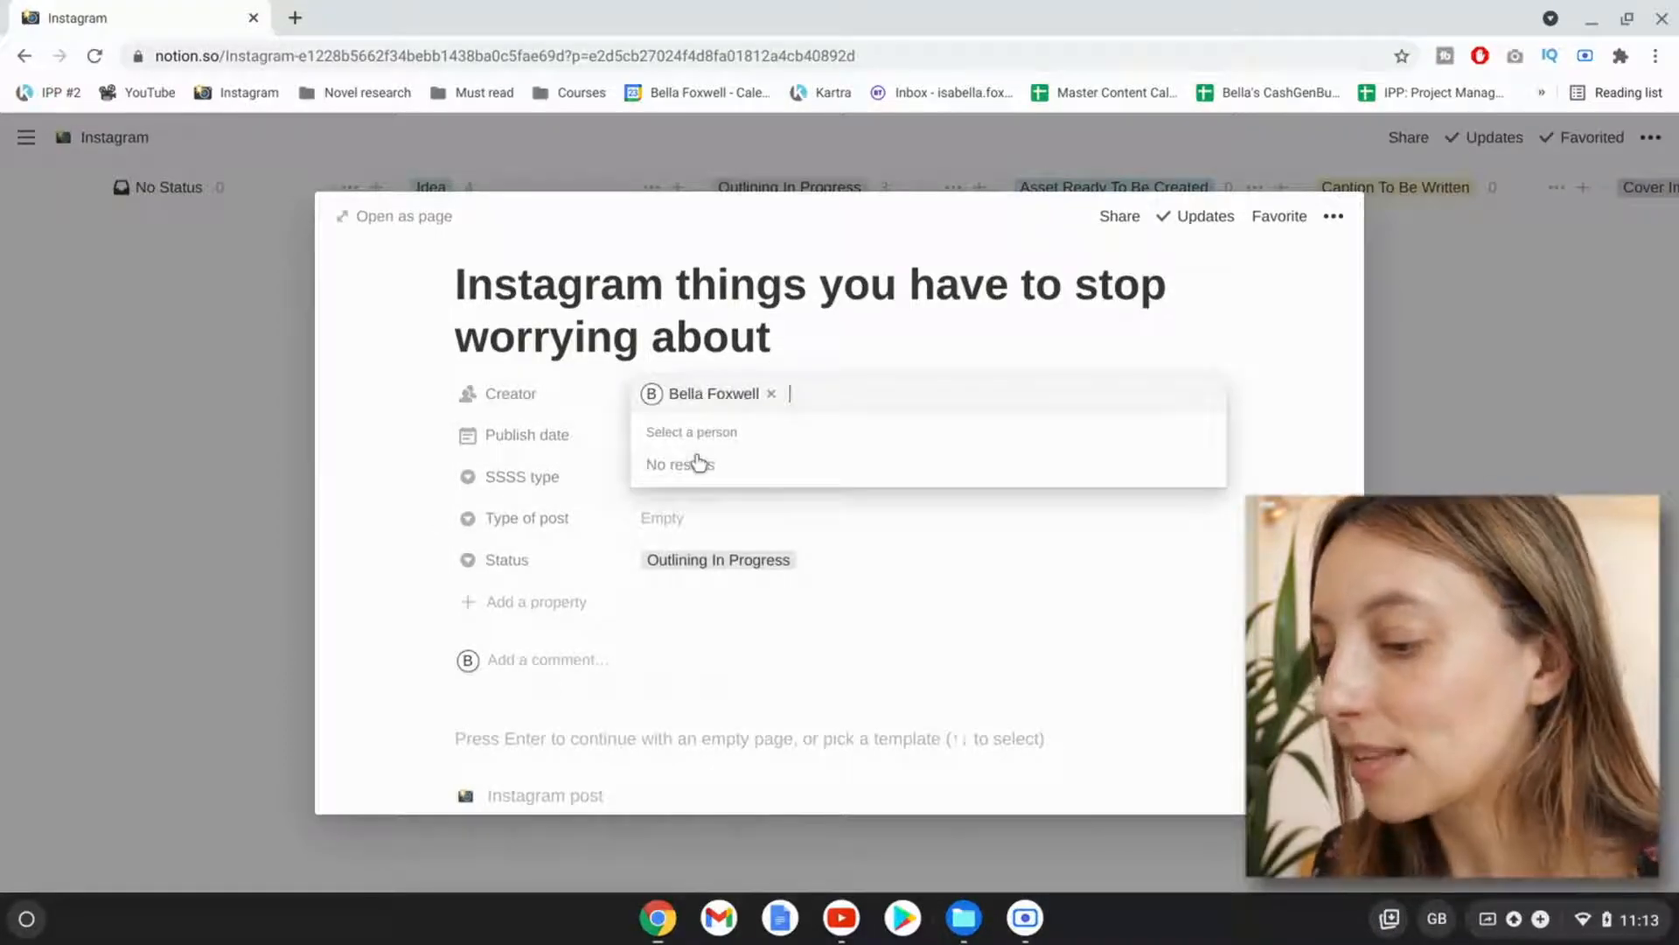
click(580, 432)
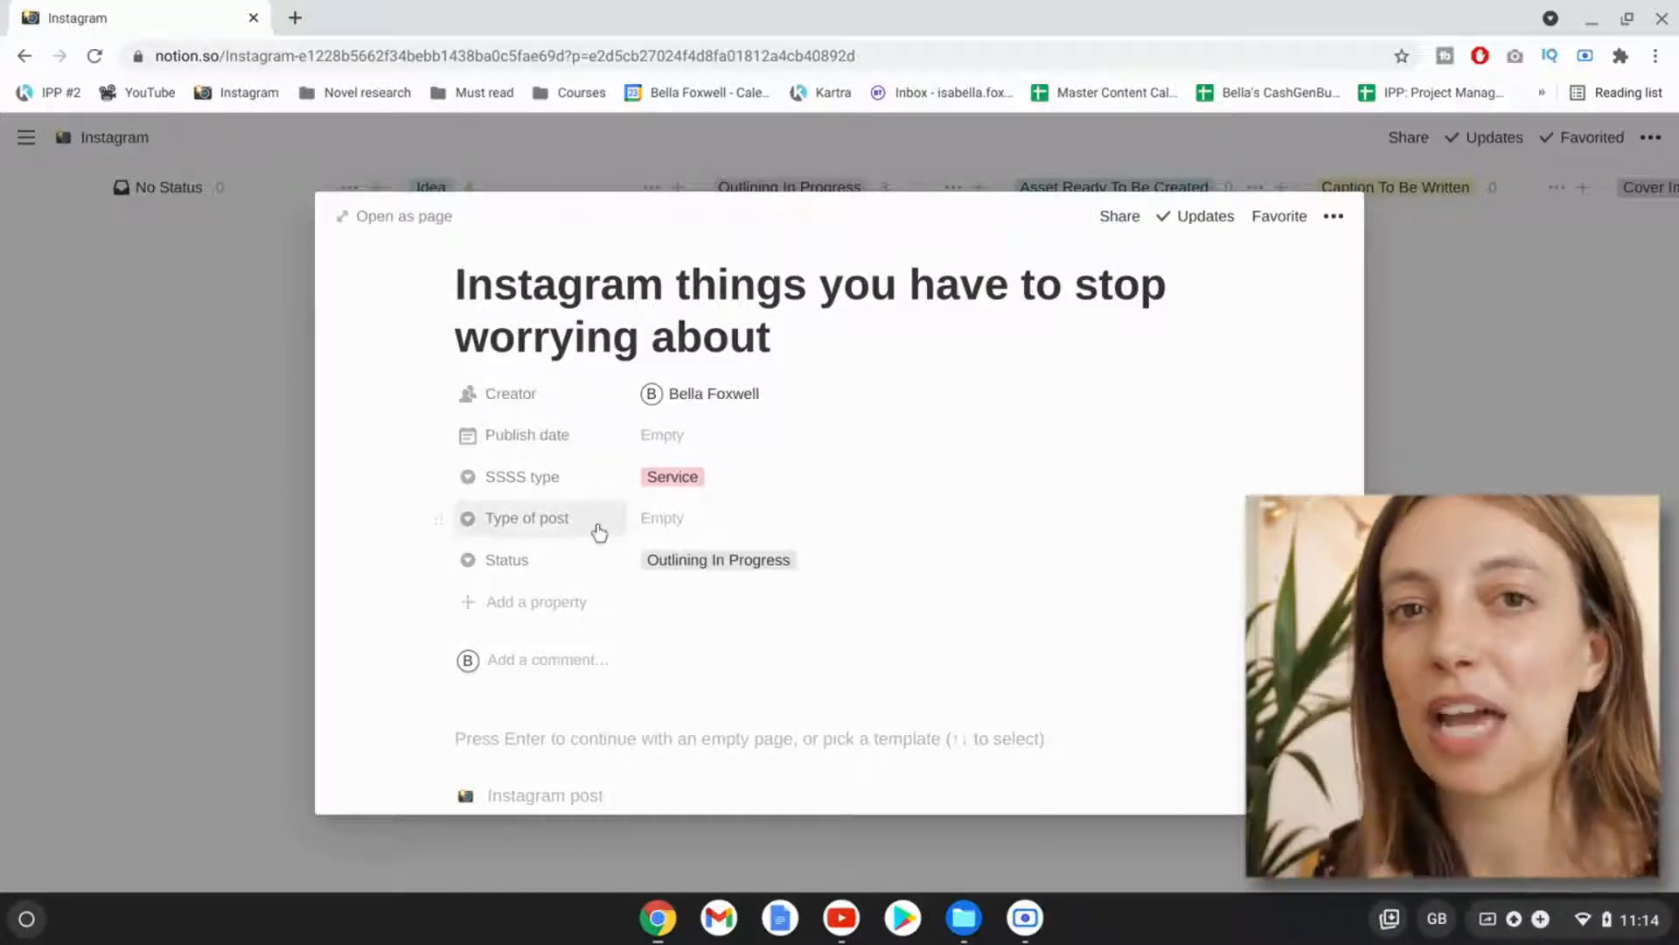
click(668, 524)
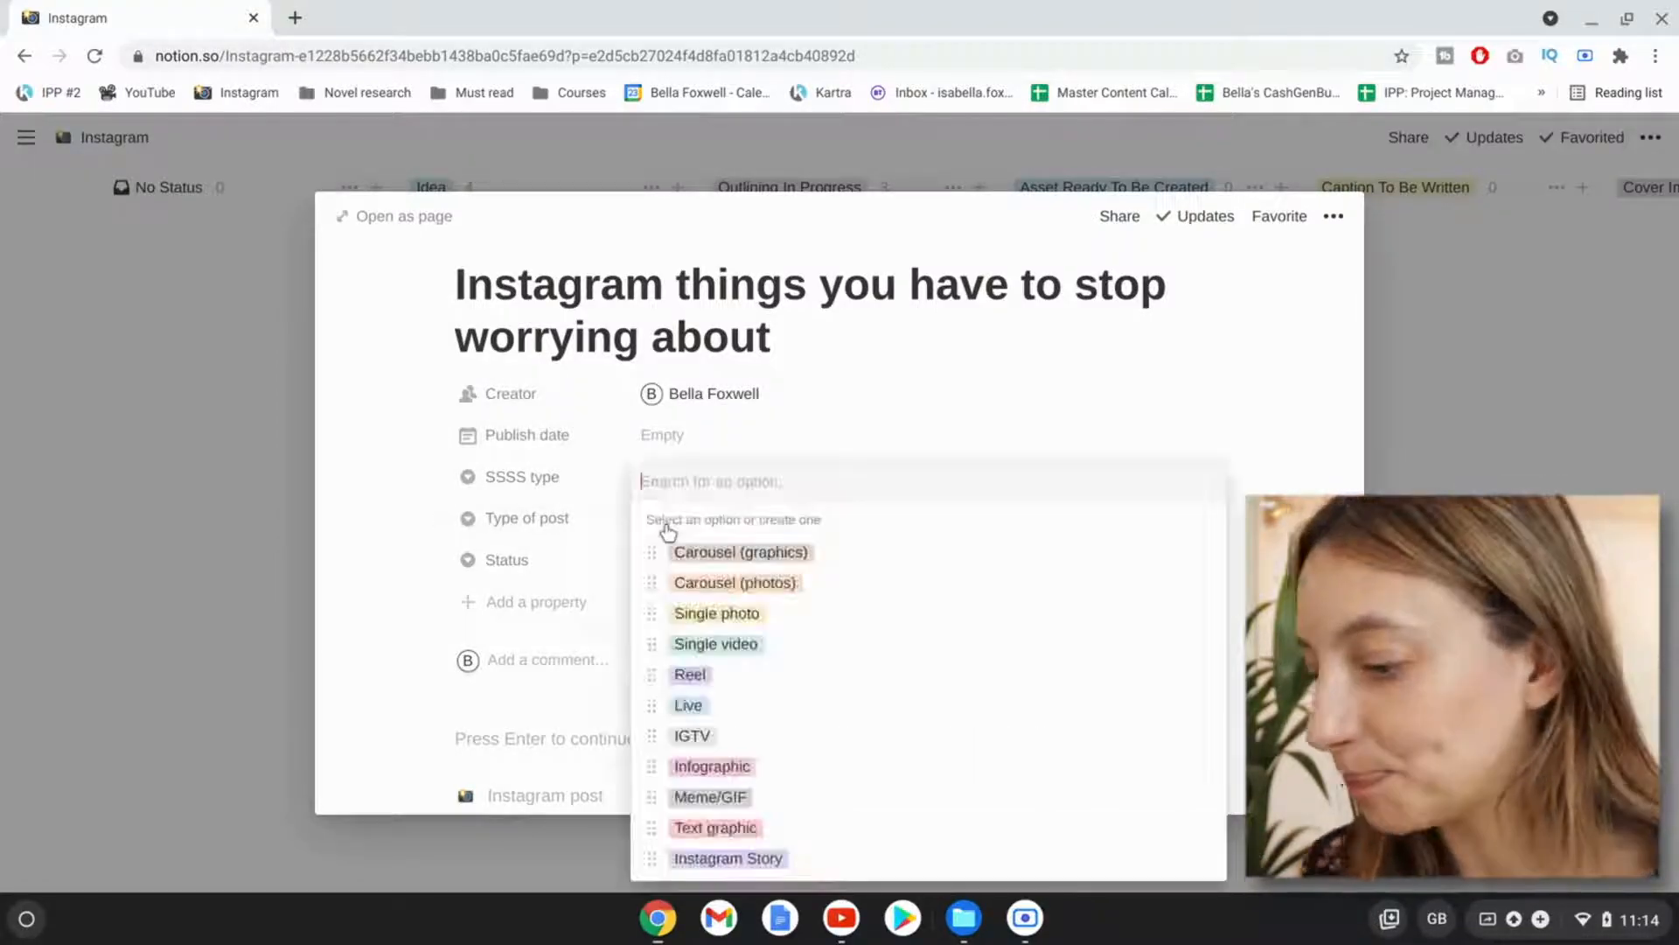
click(706, 551)
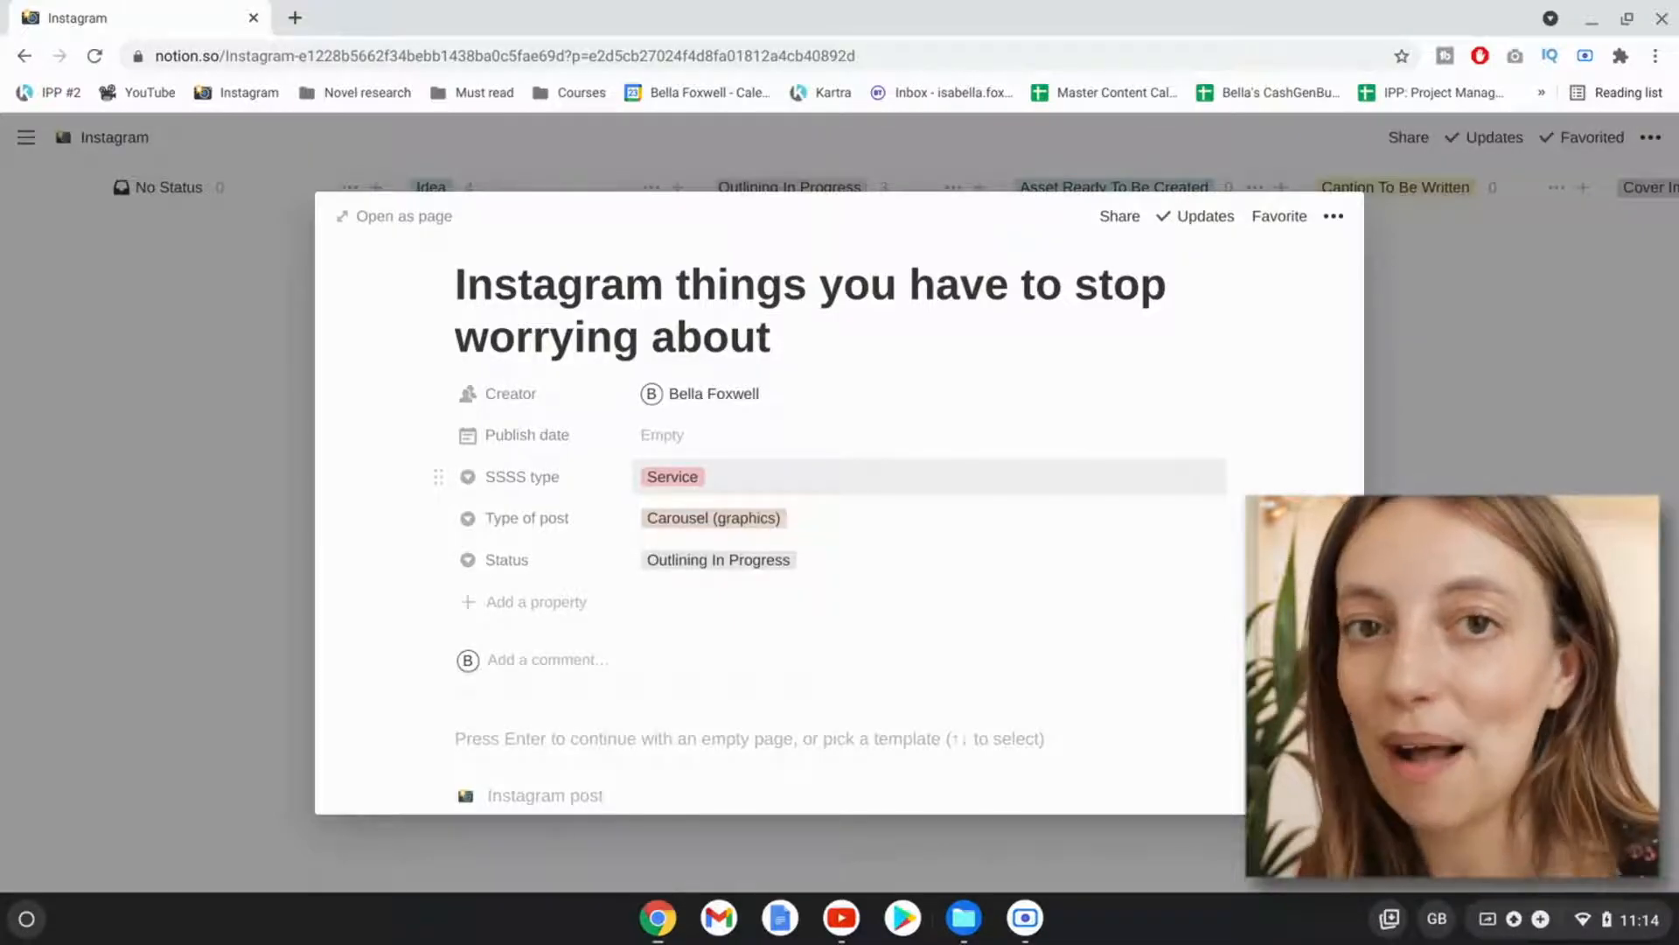
Choose Service as the card's SSSS type and apply the Instagram post template to its page.
click(665, 488)
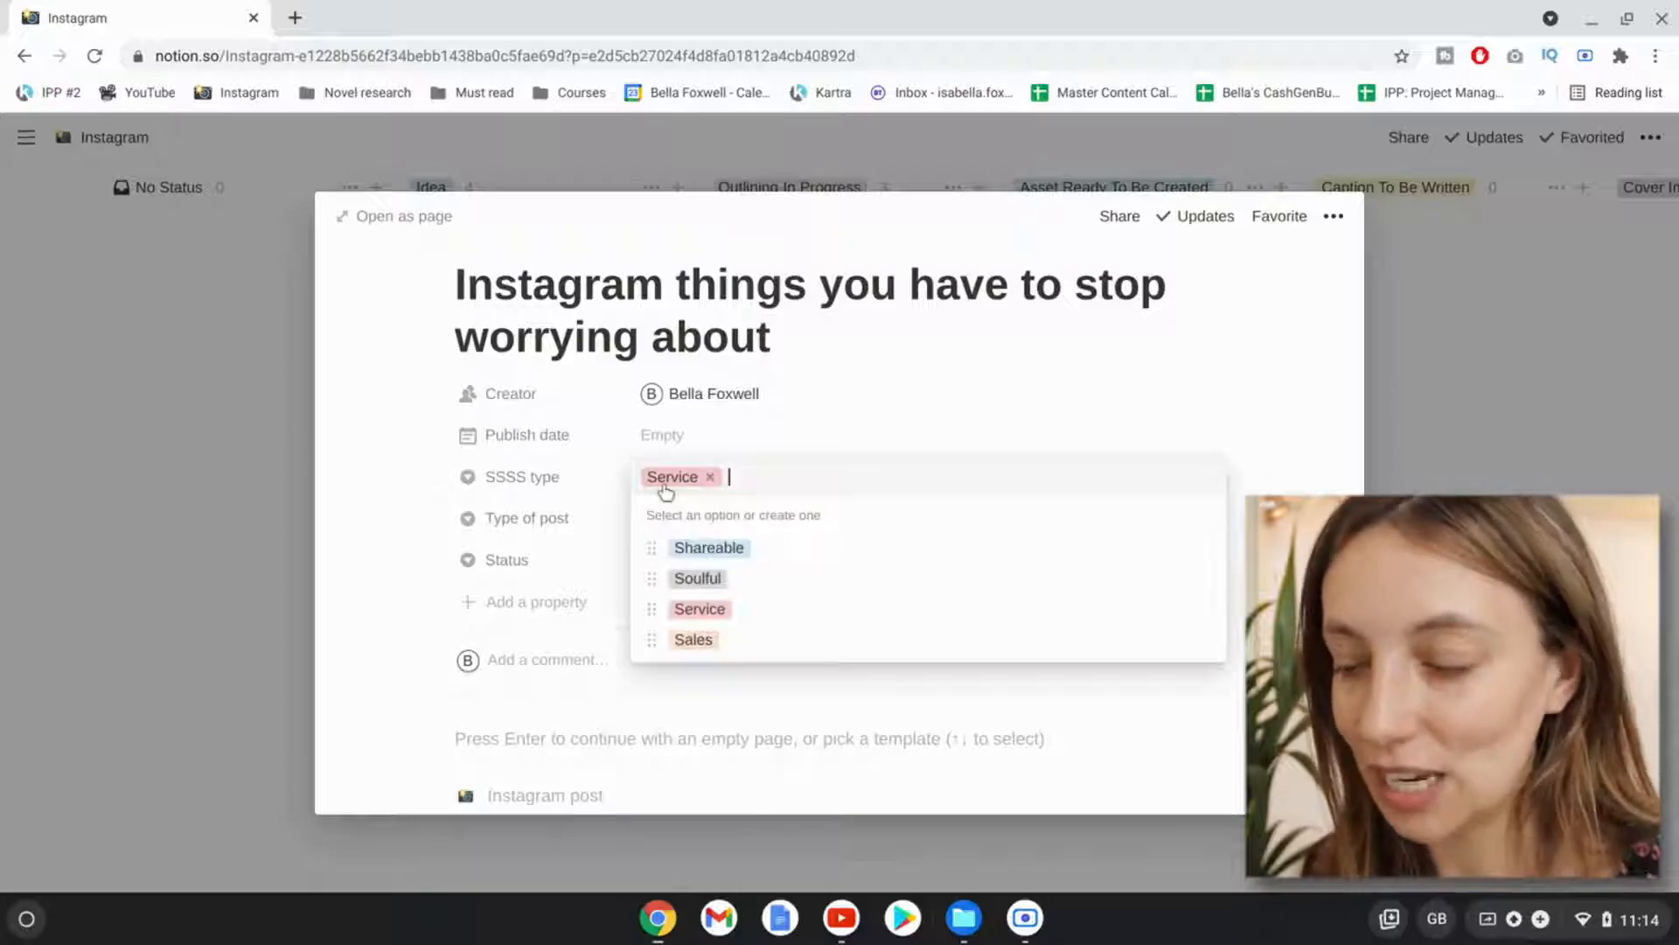
click(727, 621)
scroll(727, 622, down, 3)
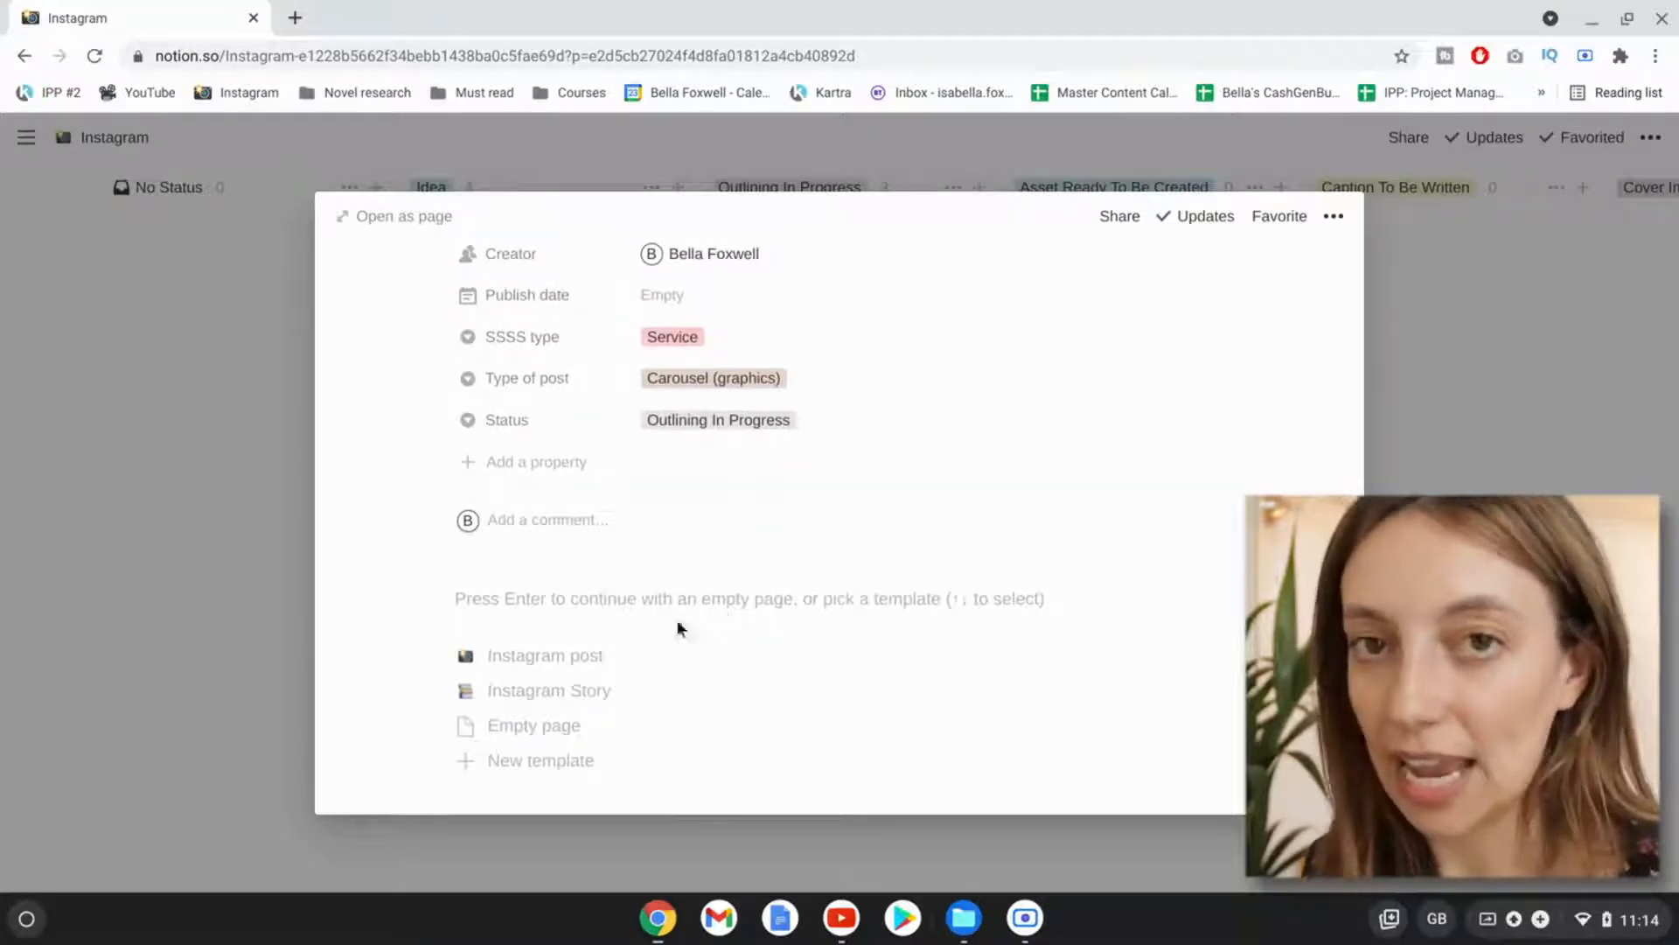
click(575, 656)
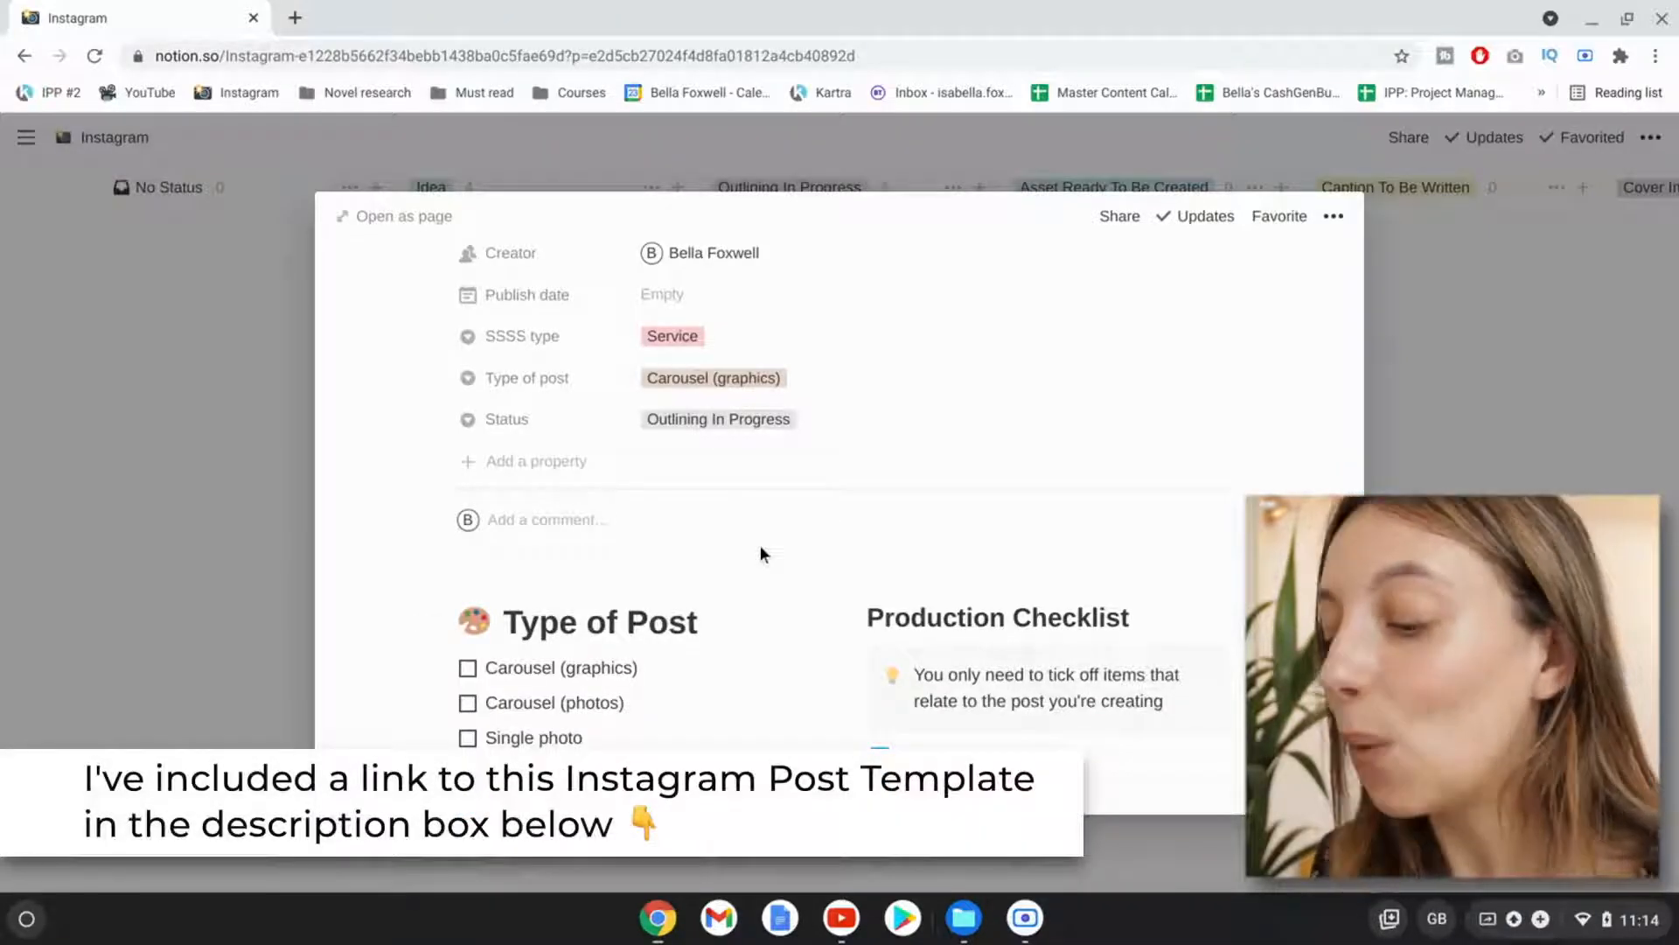
Open the "Instagram things you have to stop worrying about" card as a full page.
scroll(759, 553, down, 1)
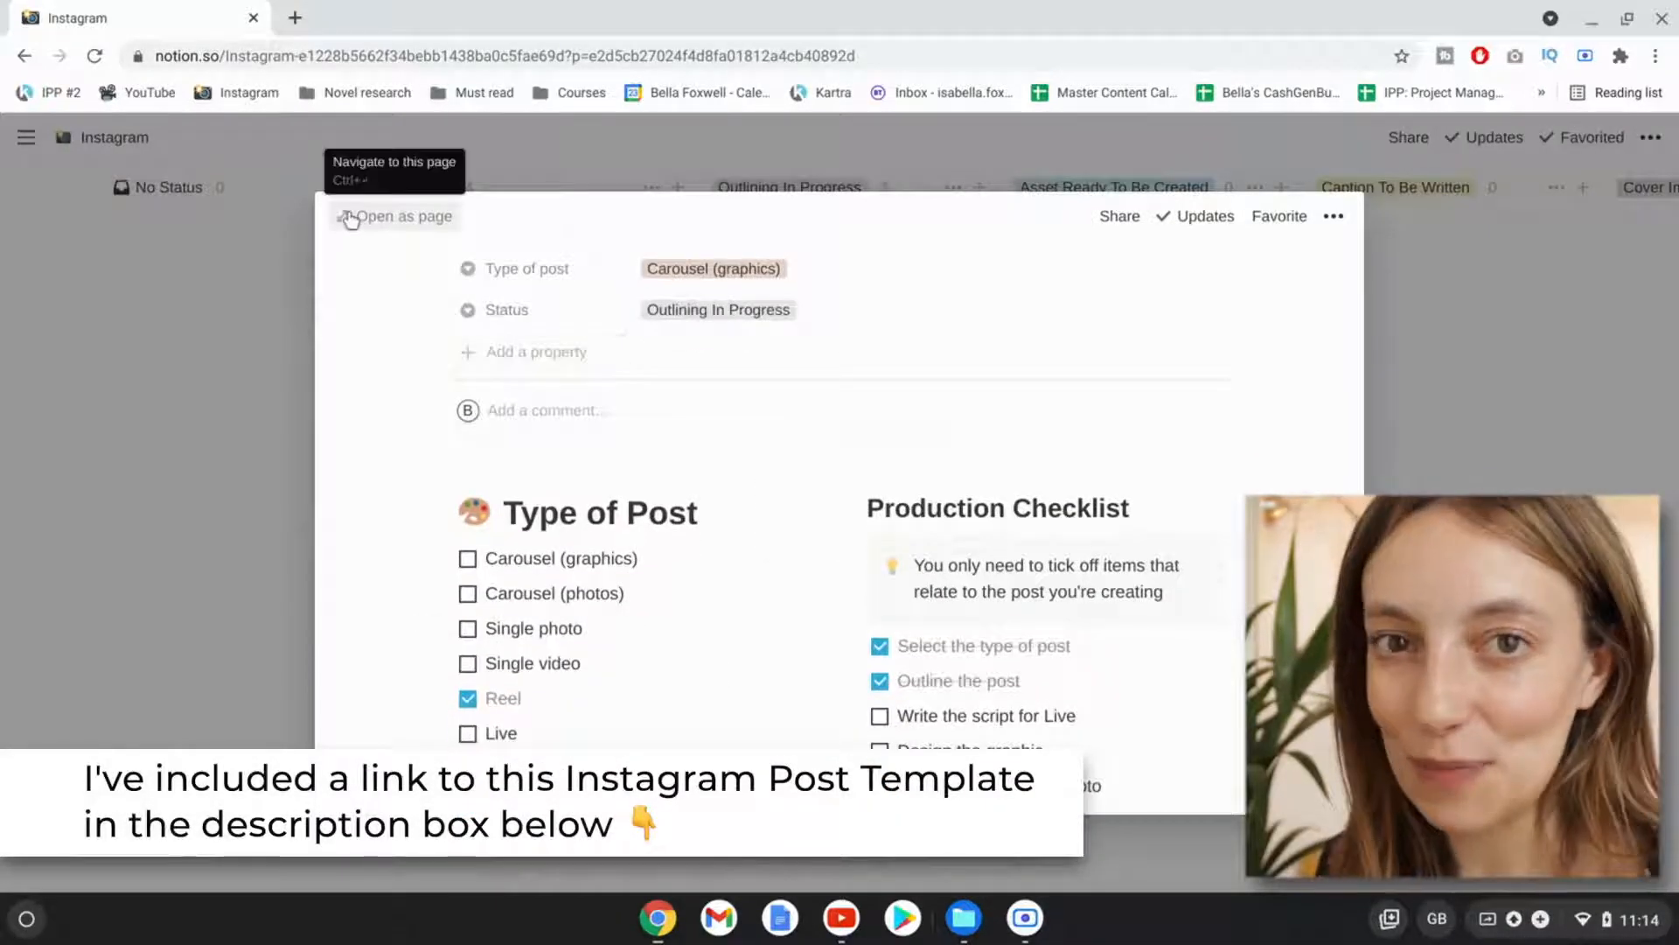
click(350, 218)
scroll(906, 643, down, 5)
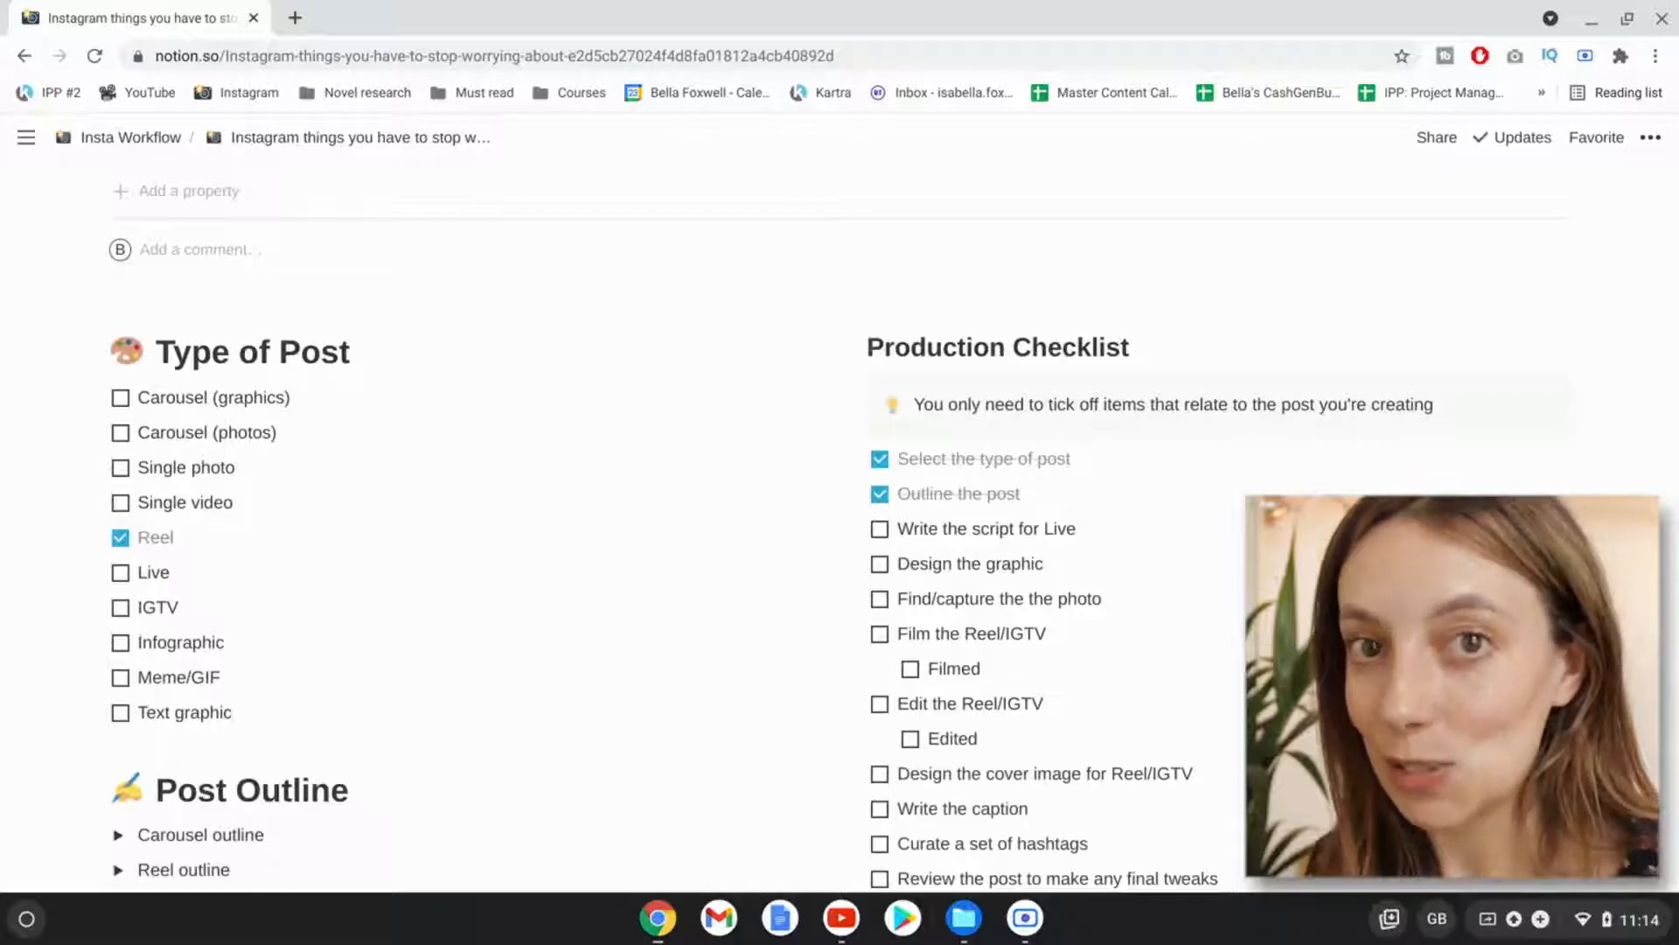
Under Type of Post, untick Reel and tick Carousel (graphics), and untick "Outline the post" in the Production Checklist.
scroll(830, 635, down, 2)
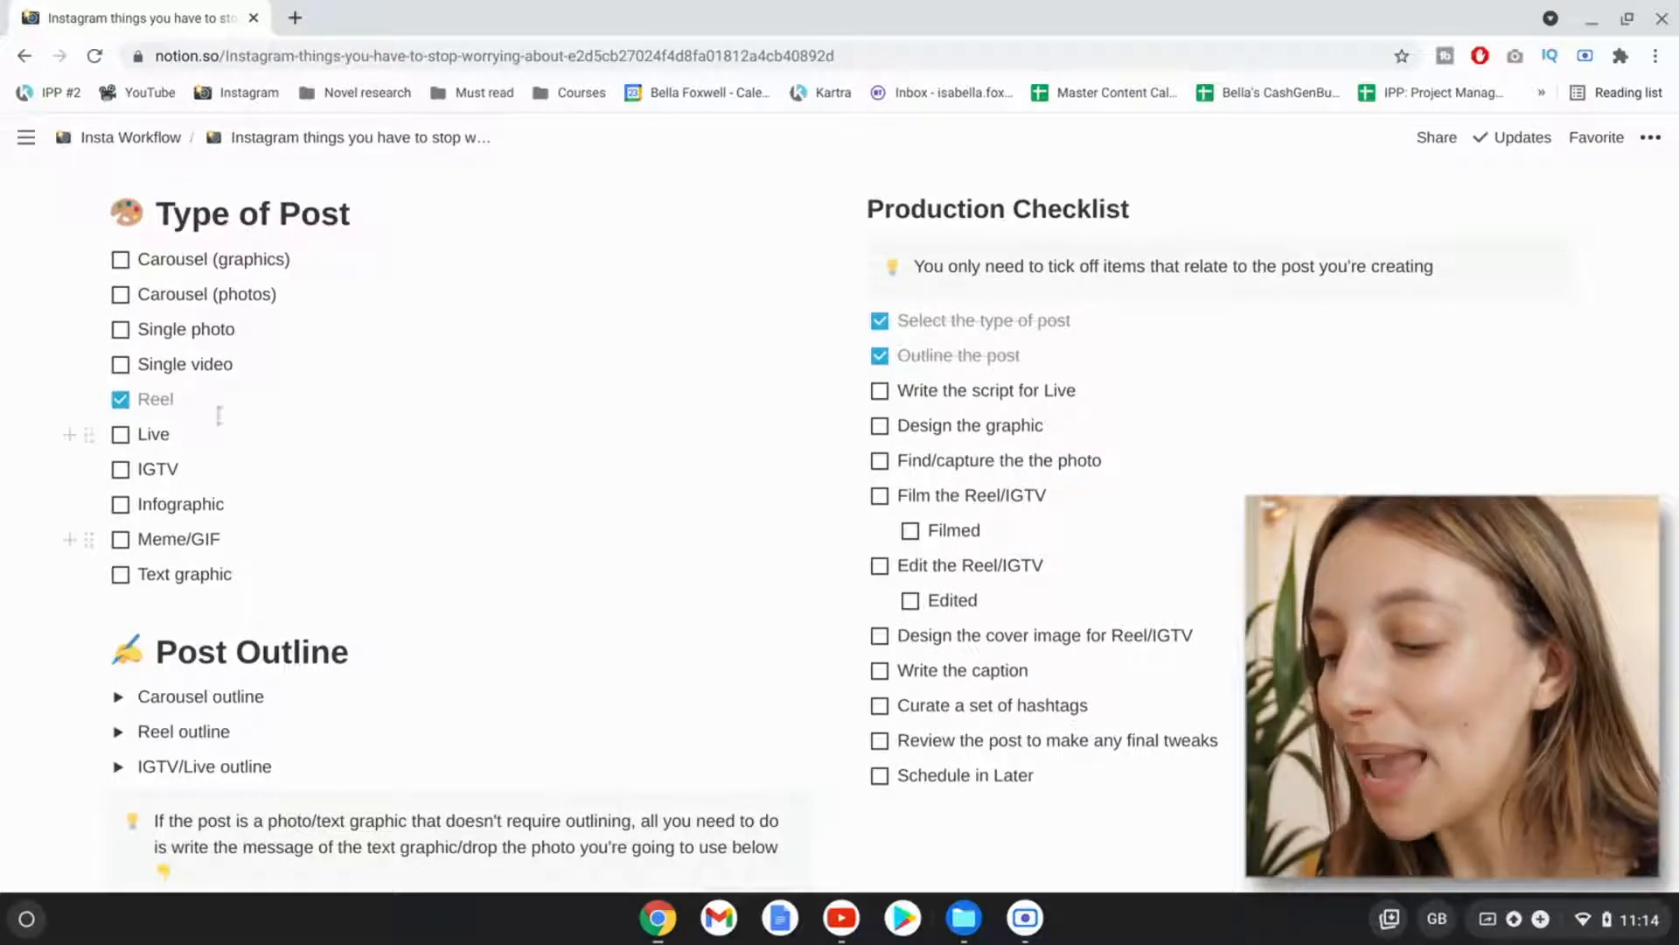
click(121, 400)
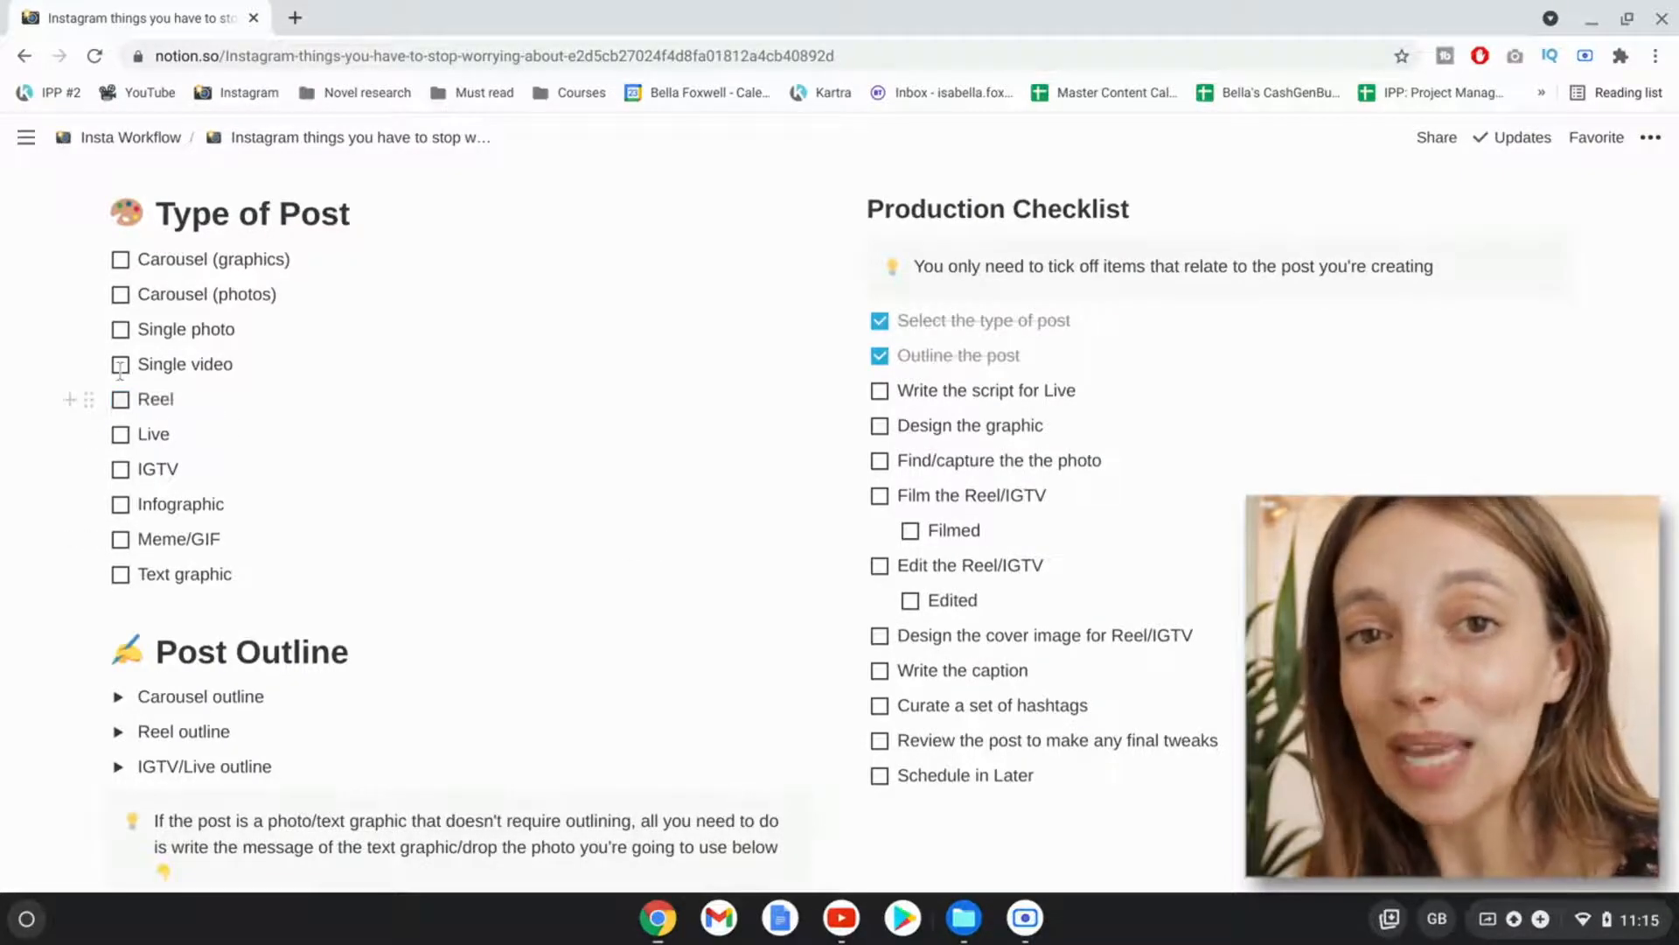
click(121, 261)
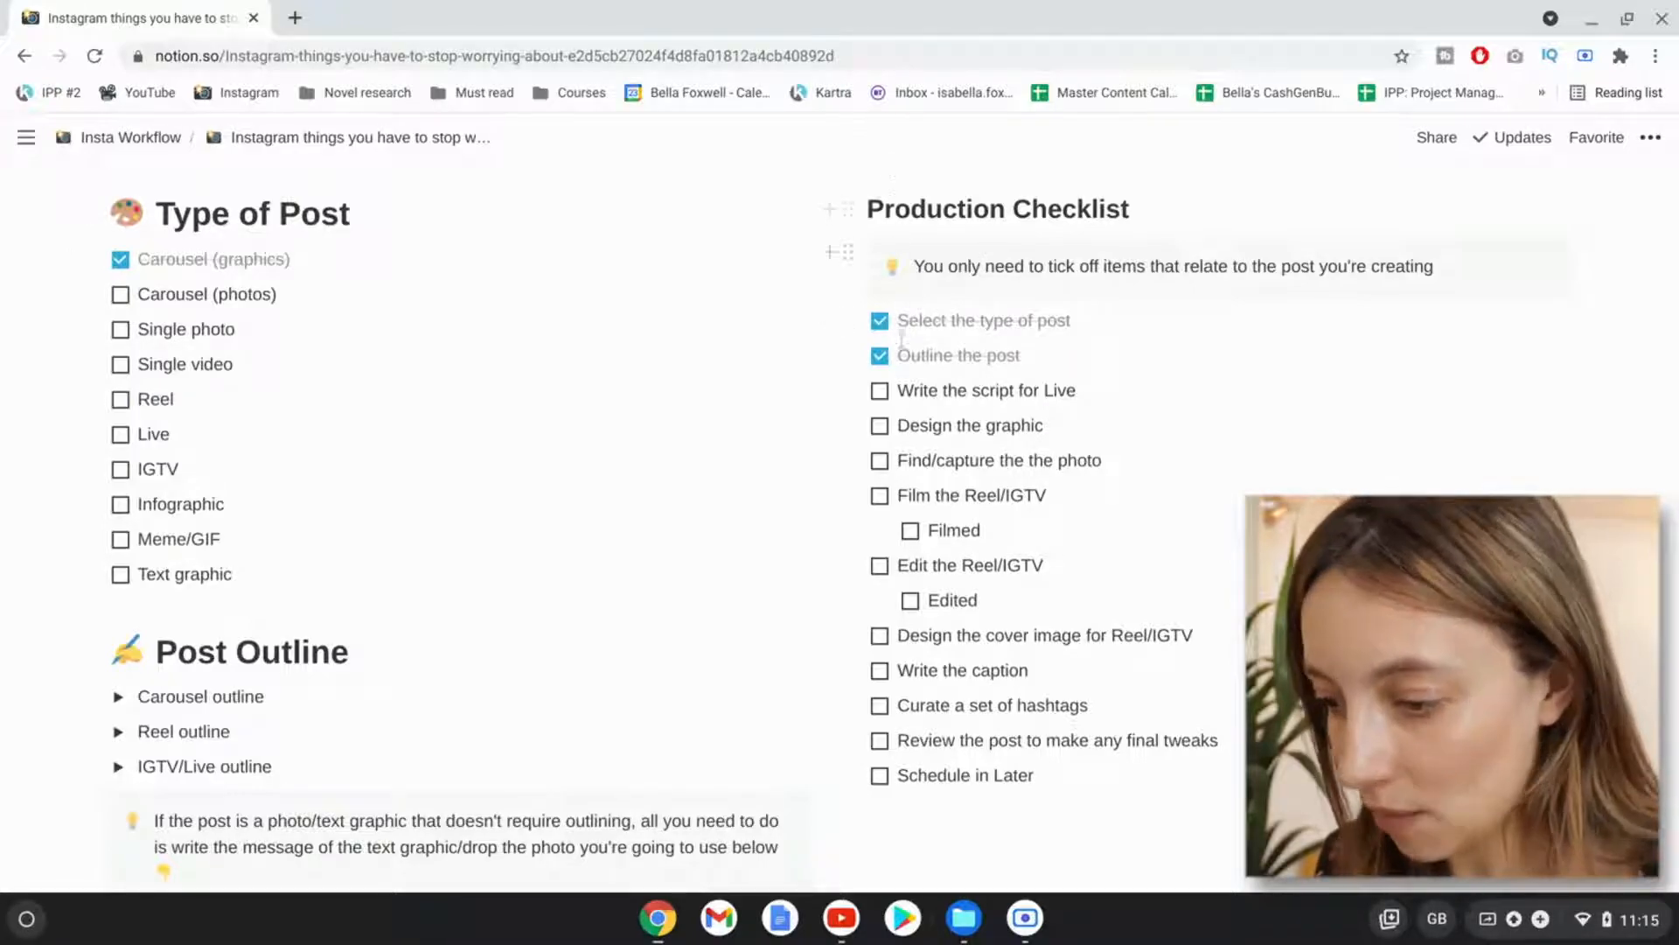
click(881, 356)
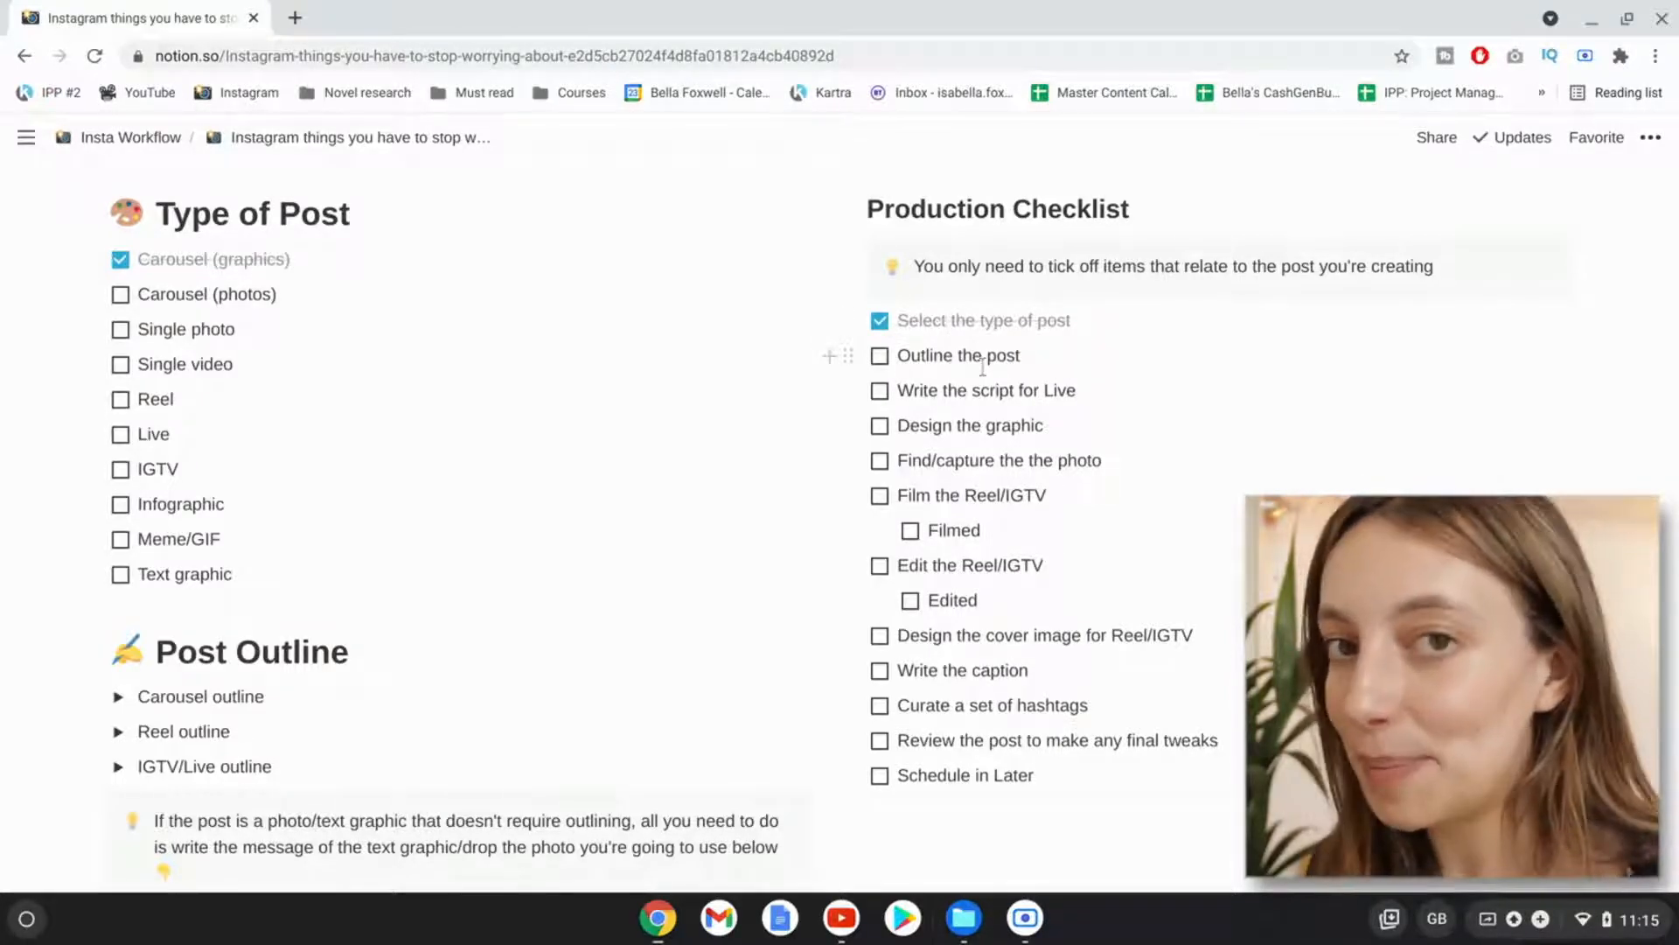
Expand the Carousel outline and Reel outline sections under Post Outline and review their prompts.
scroll(444, 353, down, 3)
scroll(443, 353, down, 1)
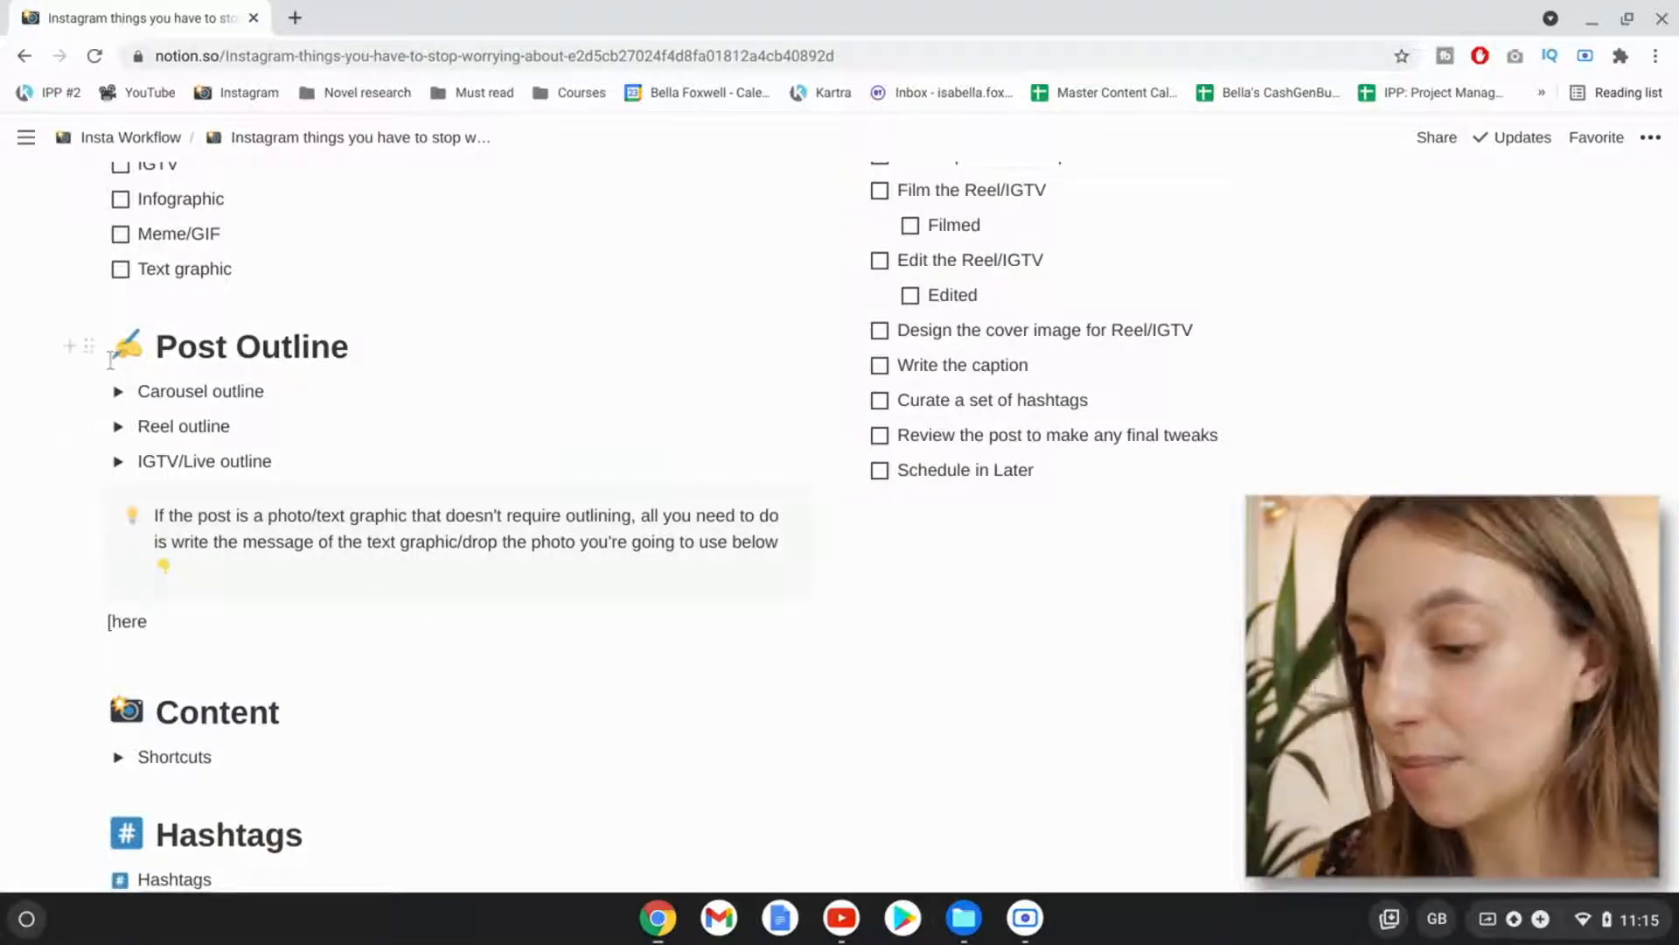
click(120, 393)
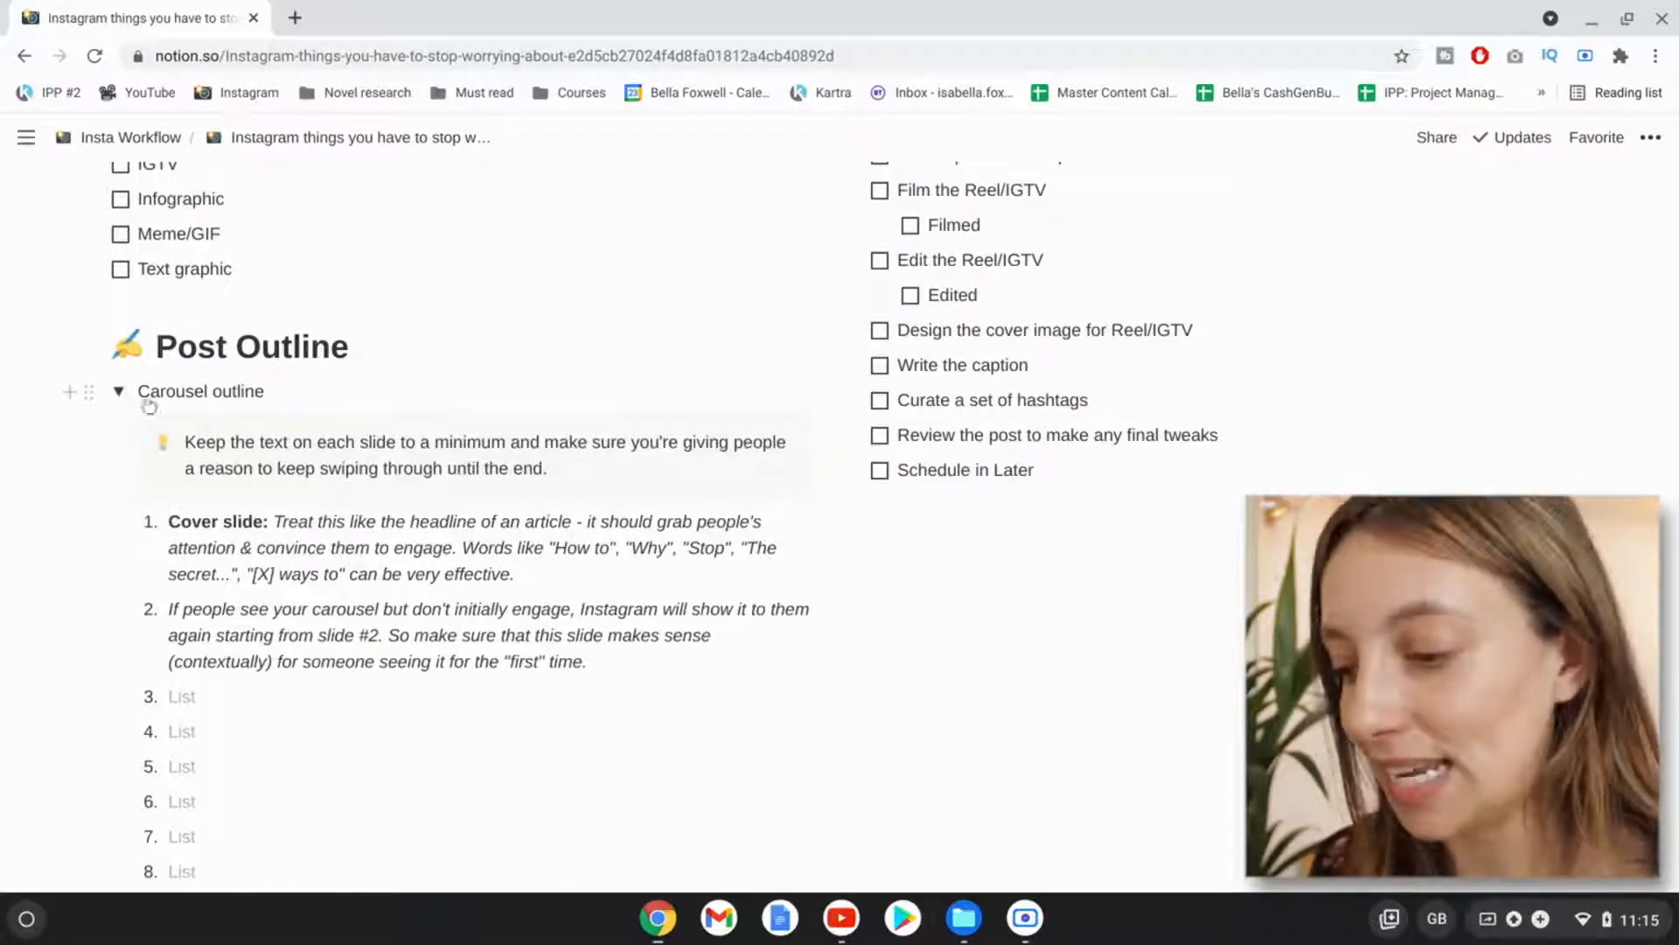
scroll(229, 442, down, 2)
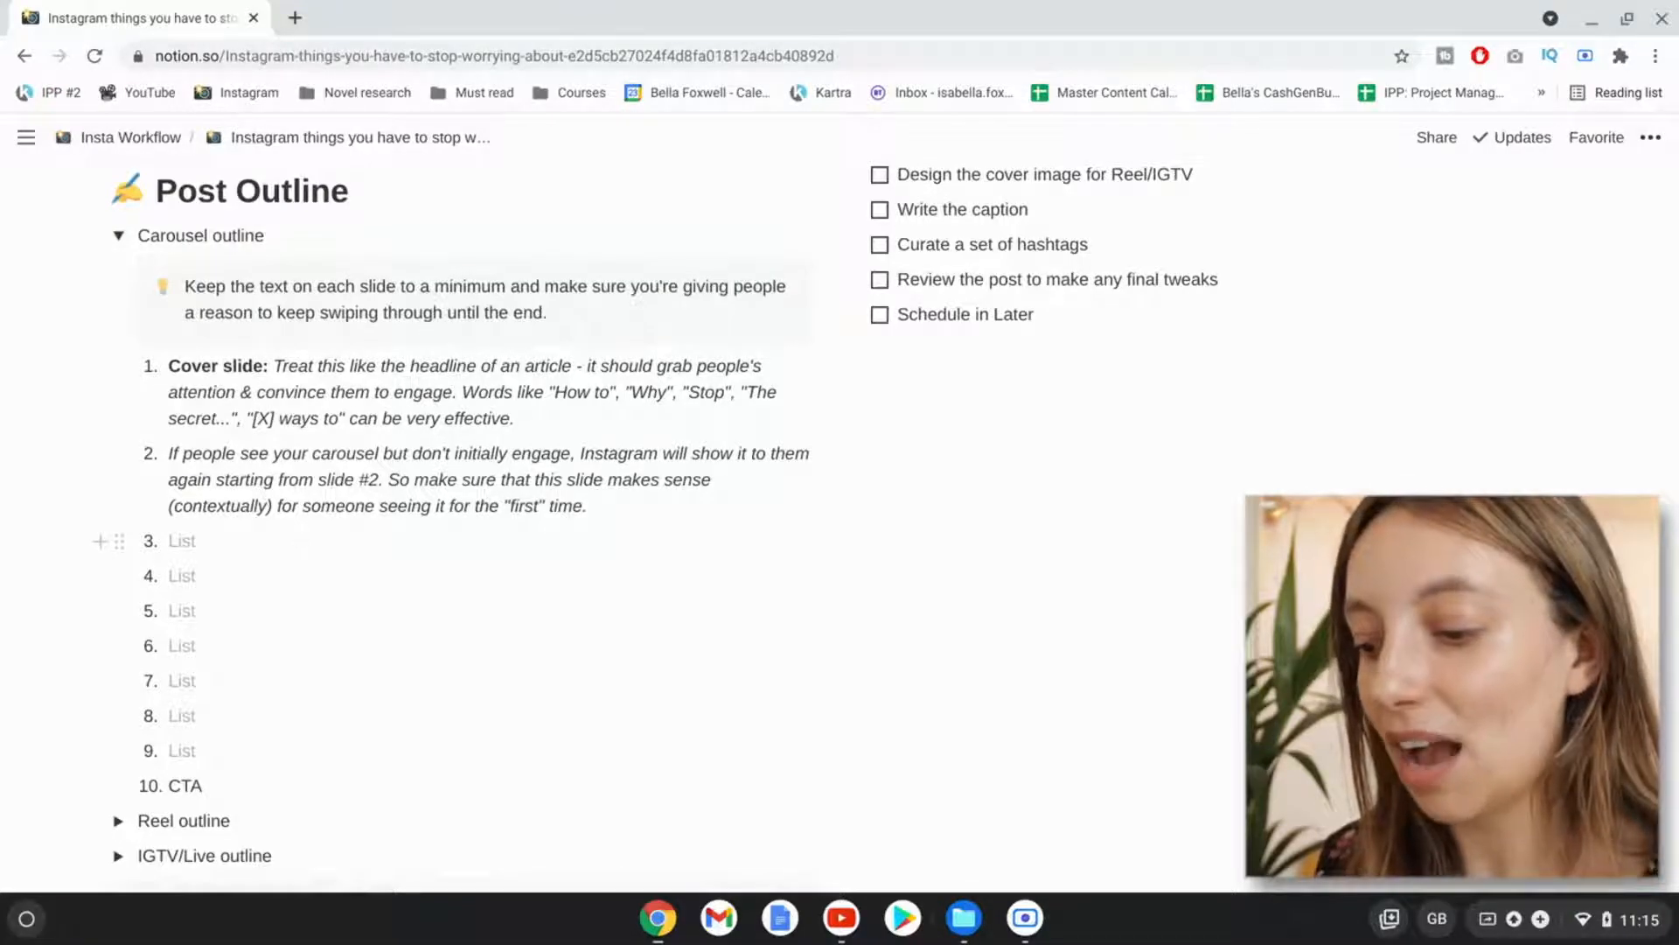
scroll(350, 525, down, 3)
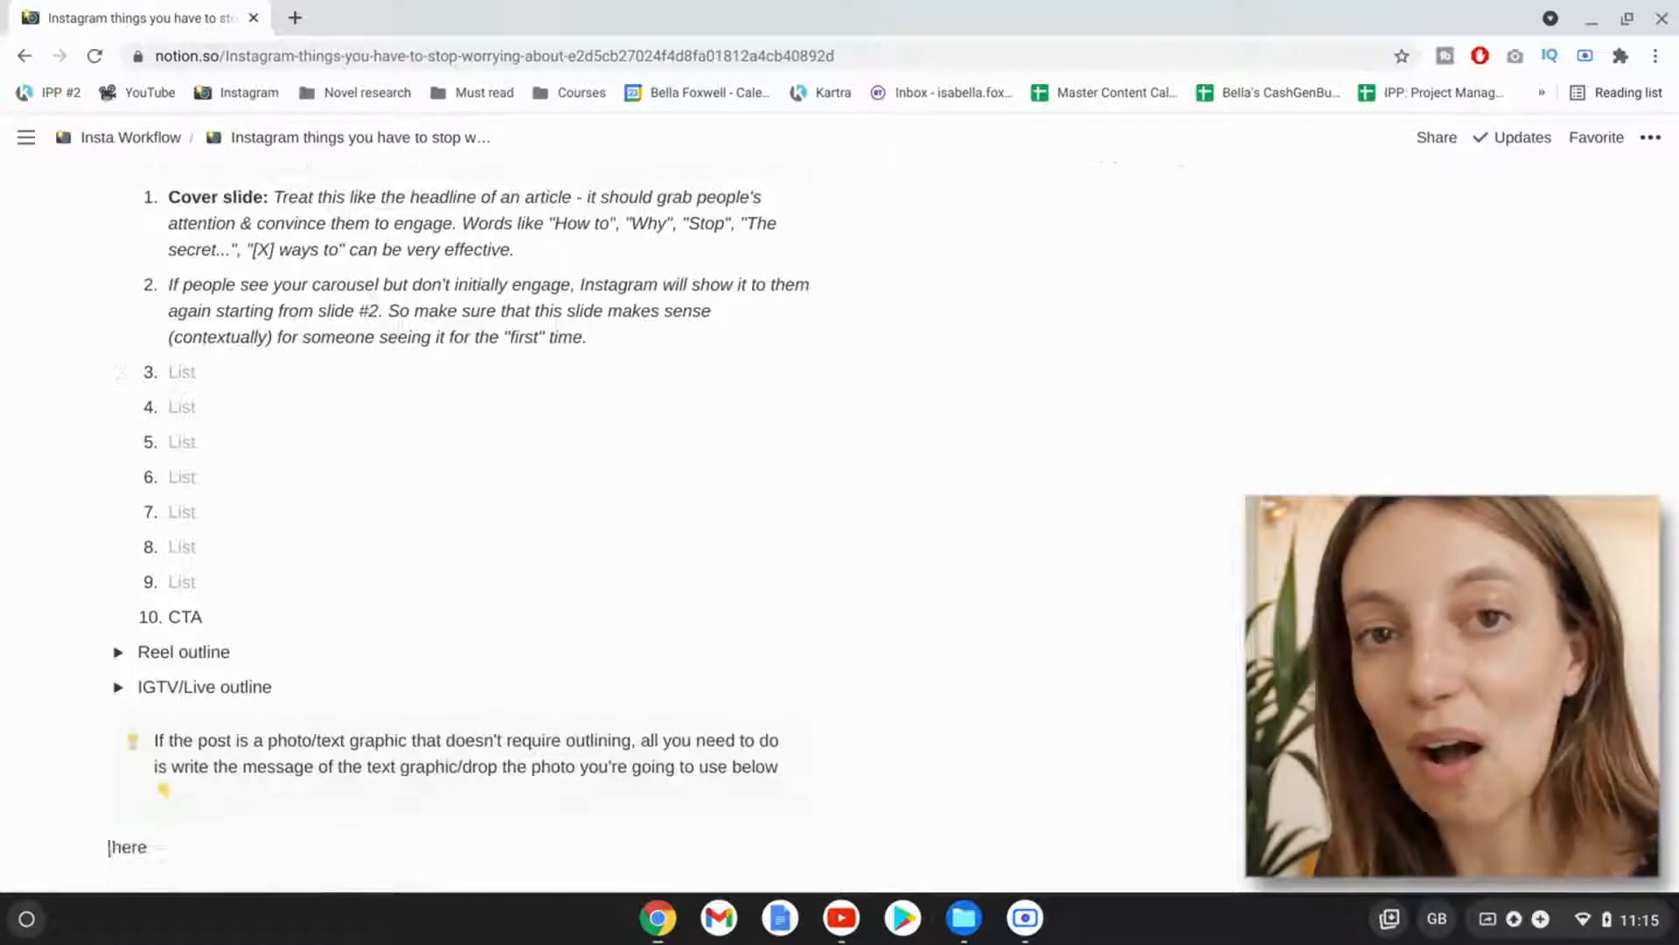
click(118, 611)
scroll(356, 556, down, 3)
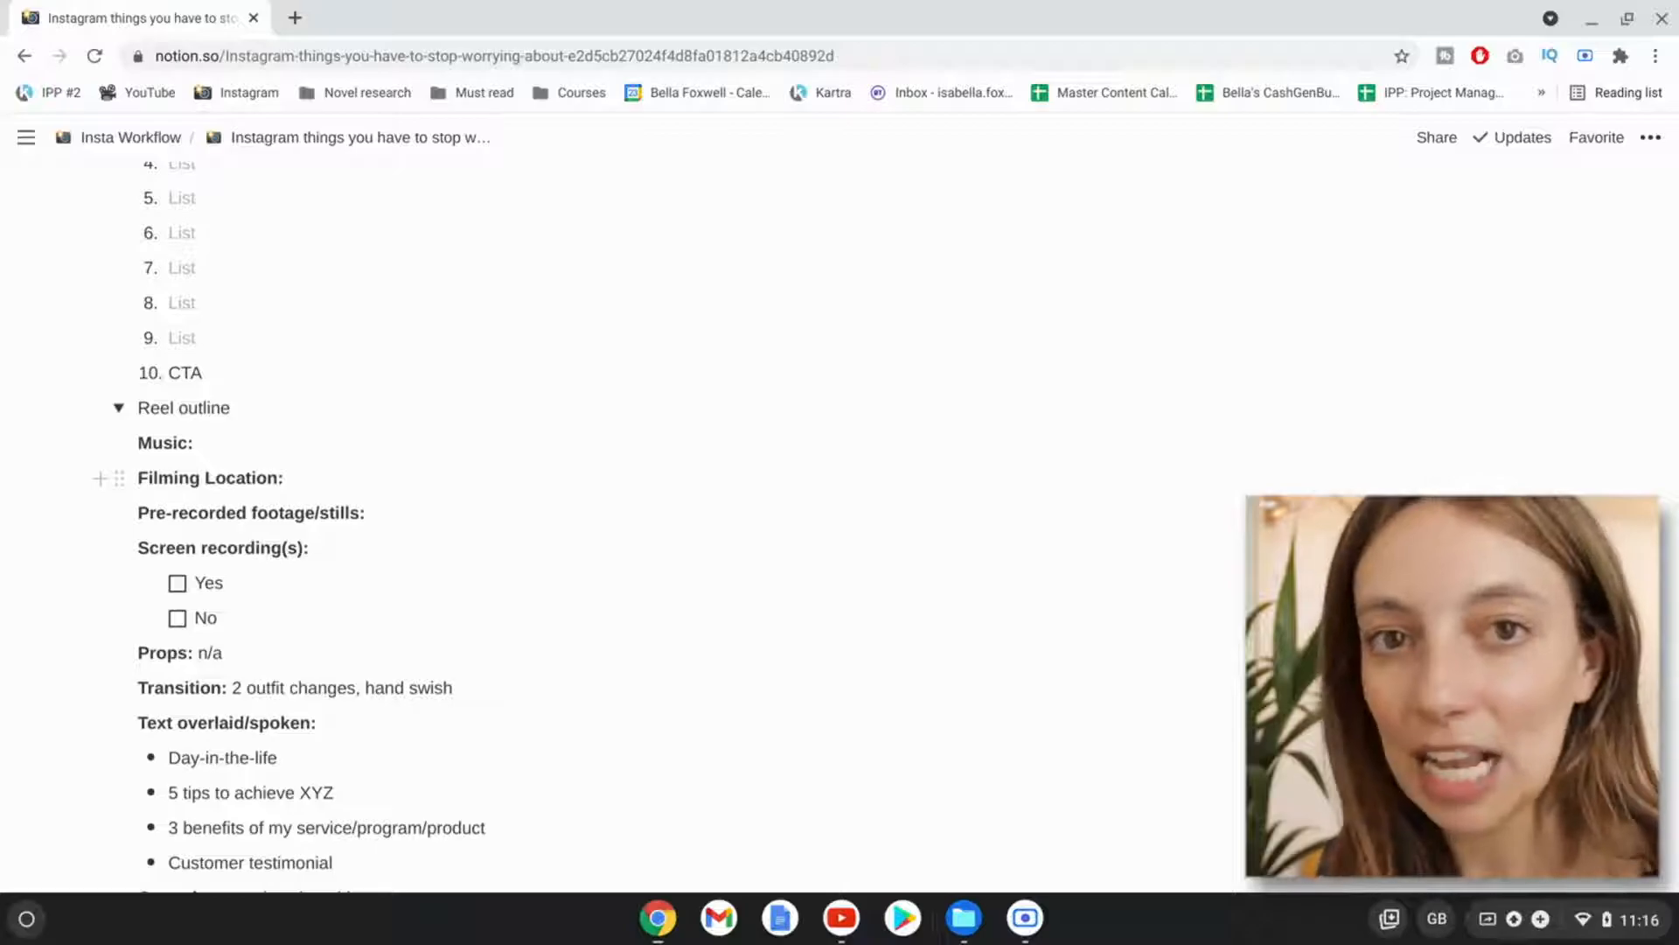
scroll(108, 409, down, 9)
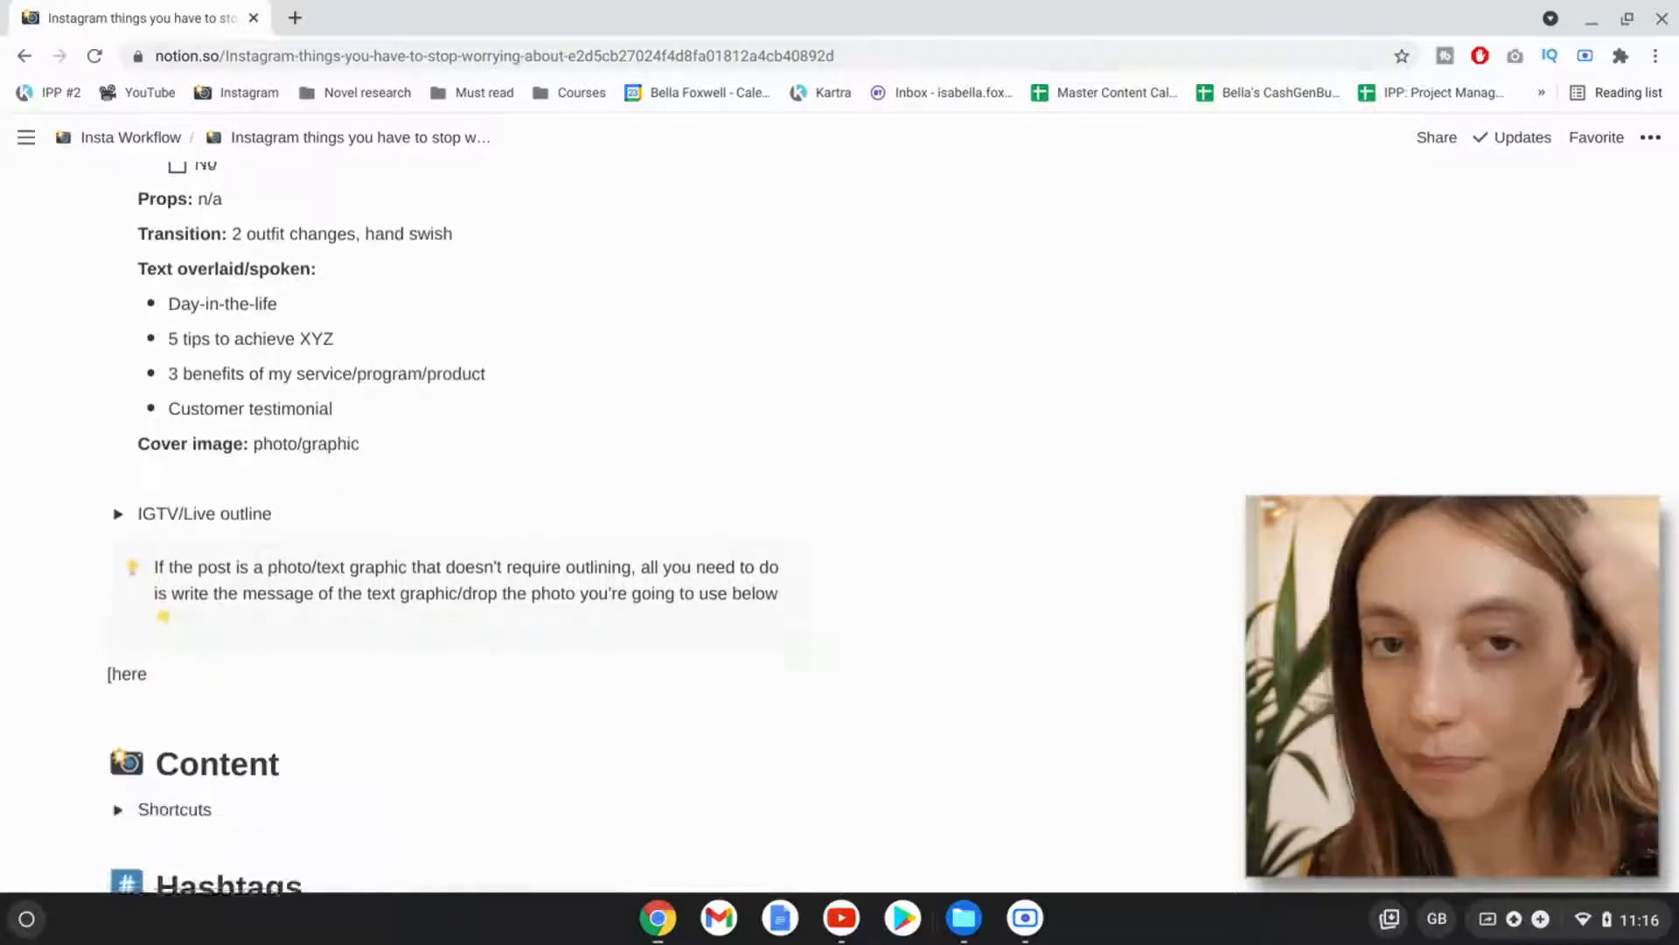
Expand Shortcuts under Content, view the linked Carousel templates design in Canva, and return to the Notion page.
scroll(233, 330, down, 3)
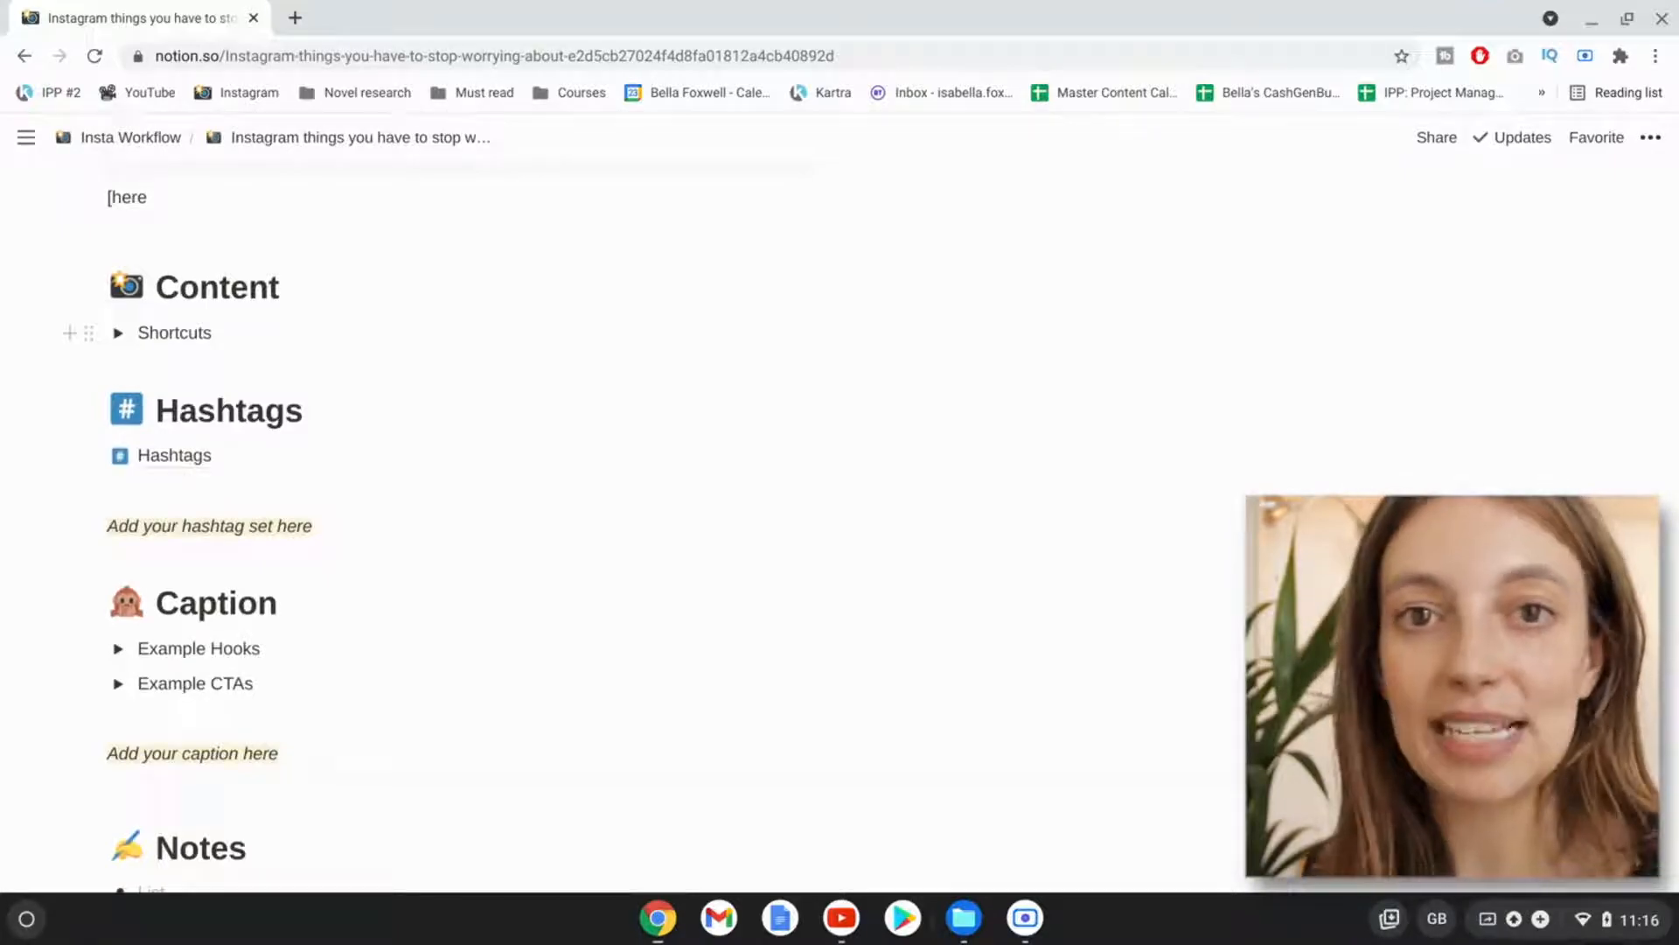
click(118, 335)
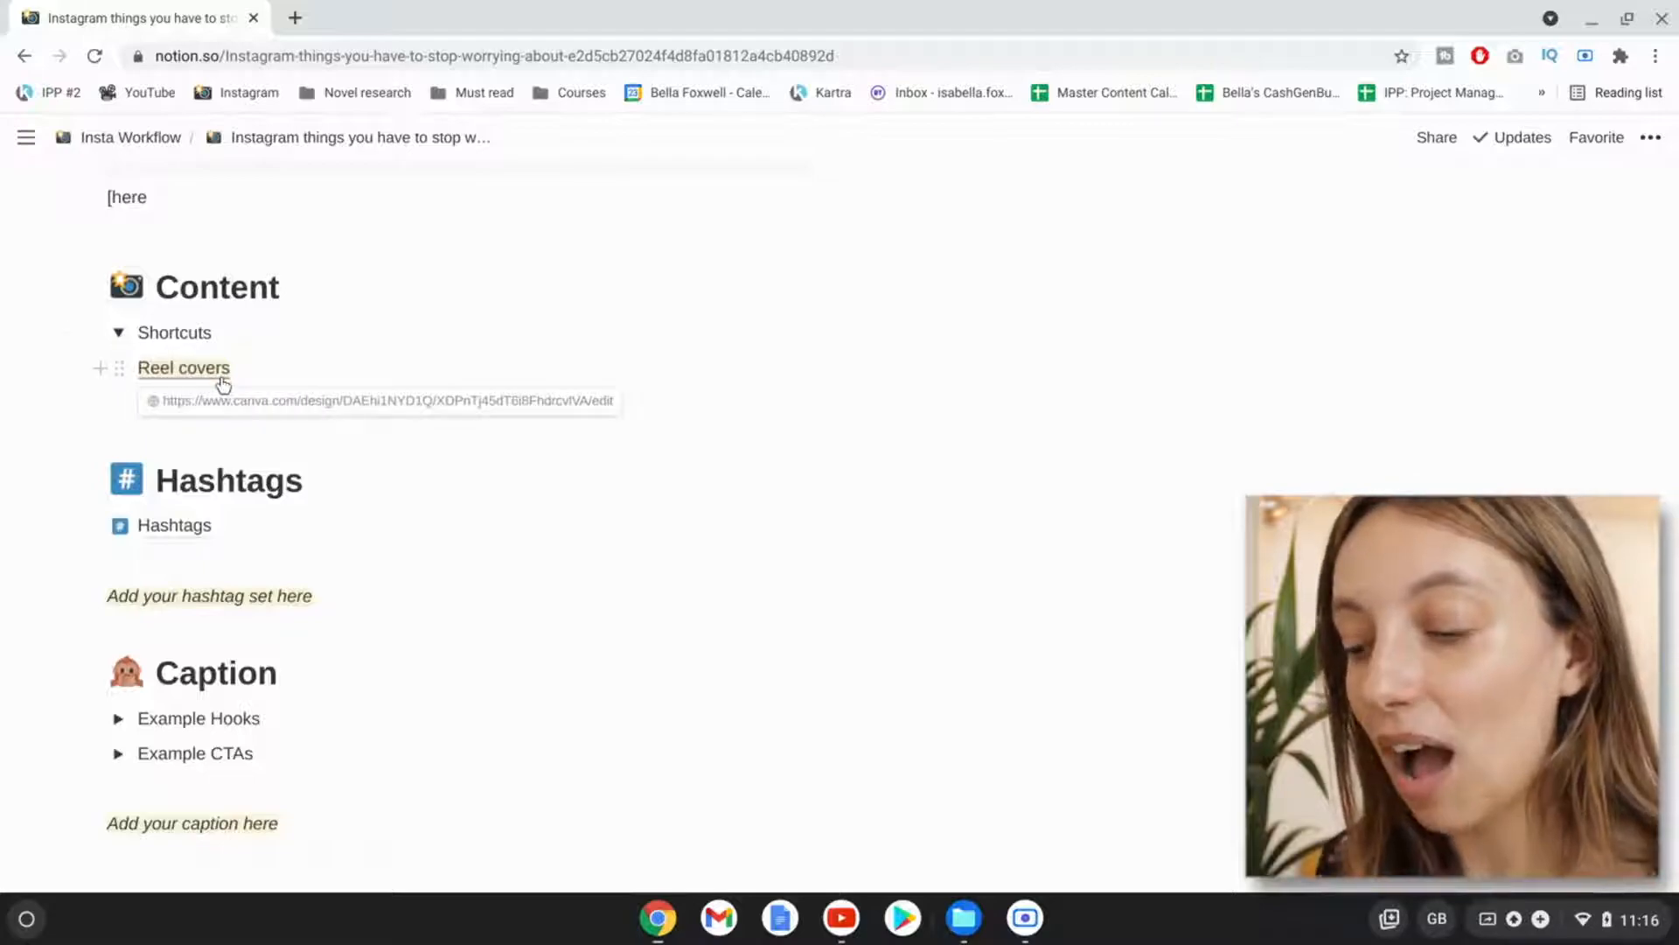
click(218, 401)
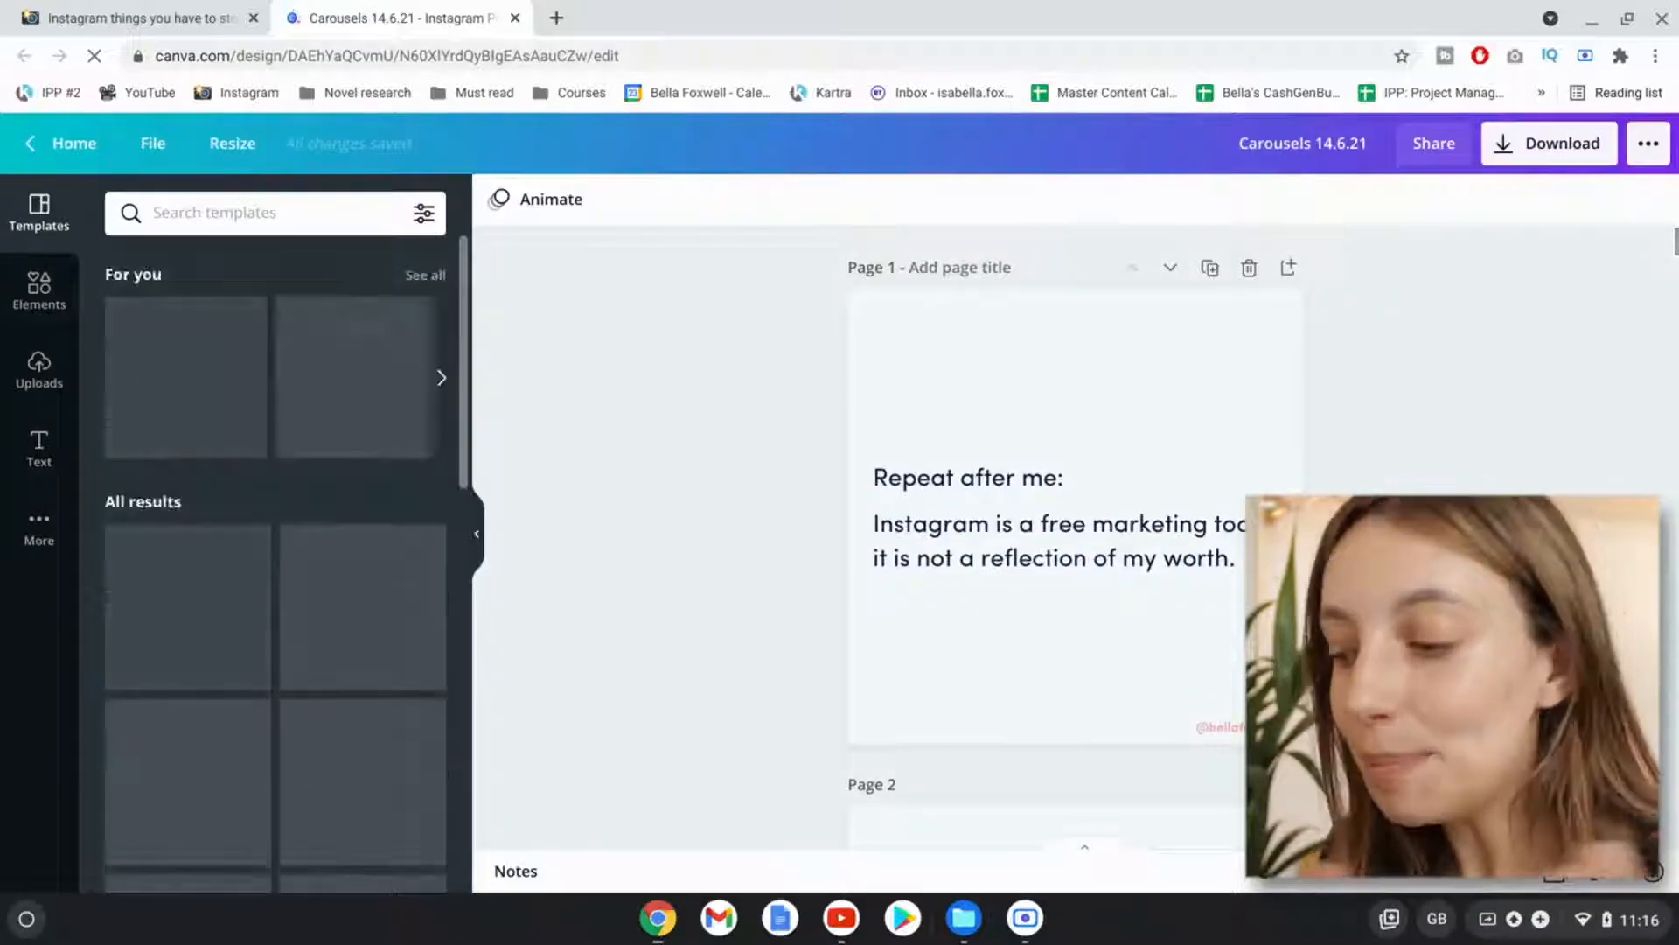
click(4, 5)
View the linked Hashtags subpage and return to the post's page.
scroll(443, 364, down, 2)
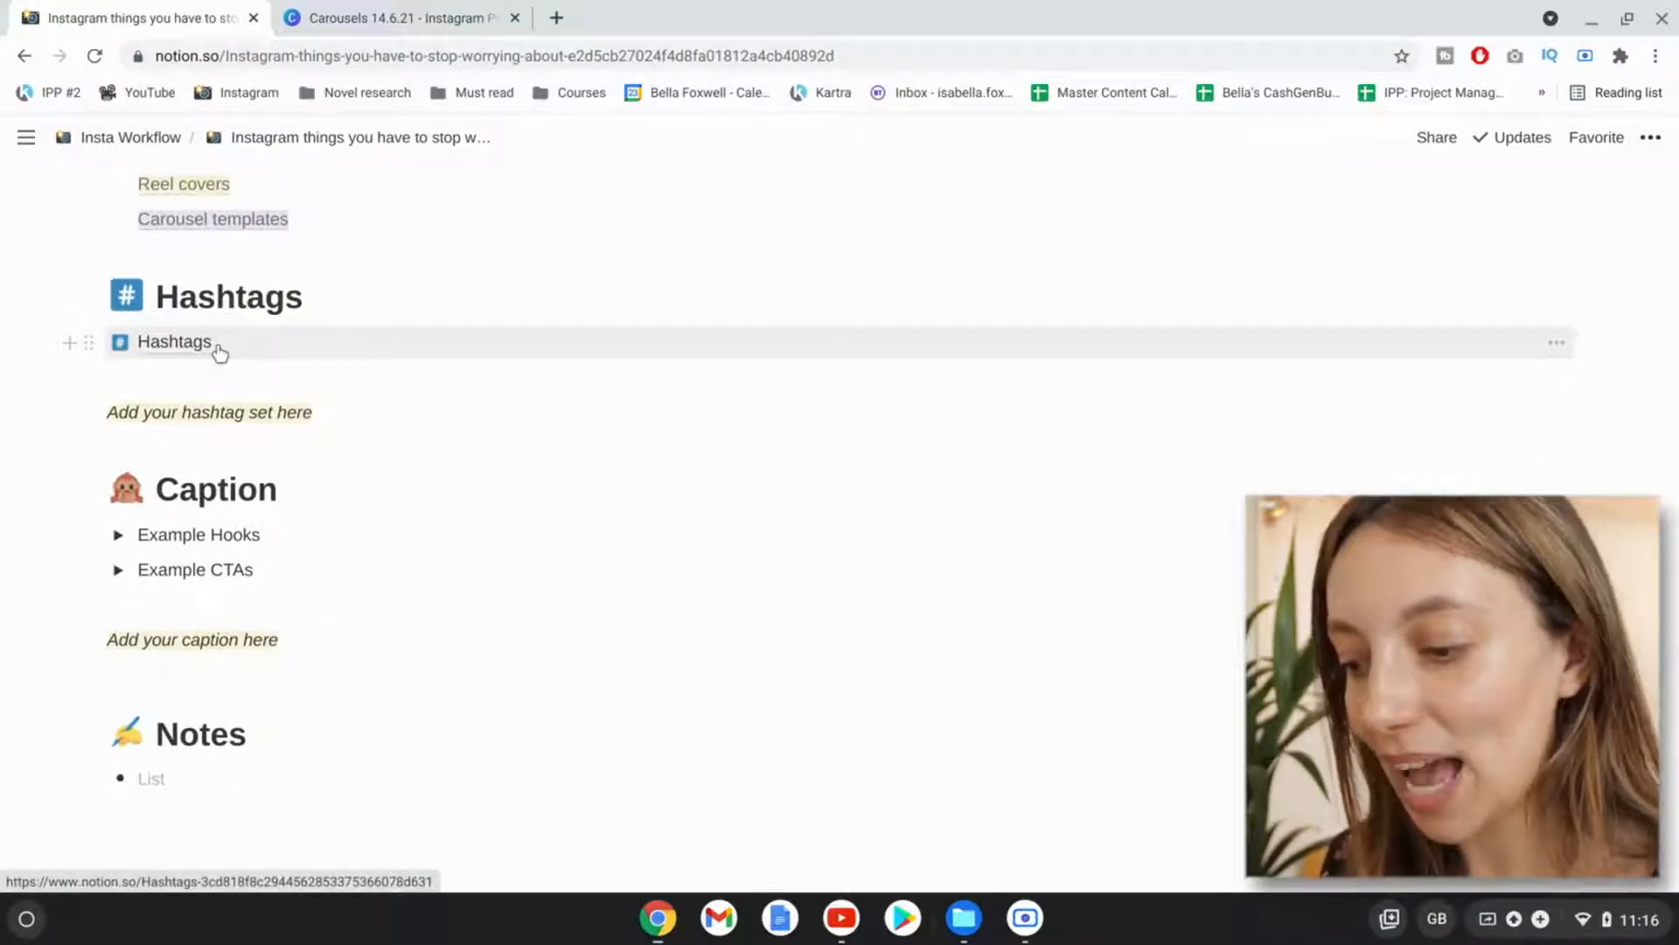
click(218, 352)
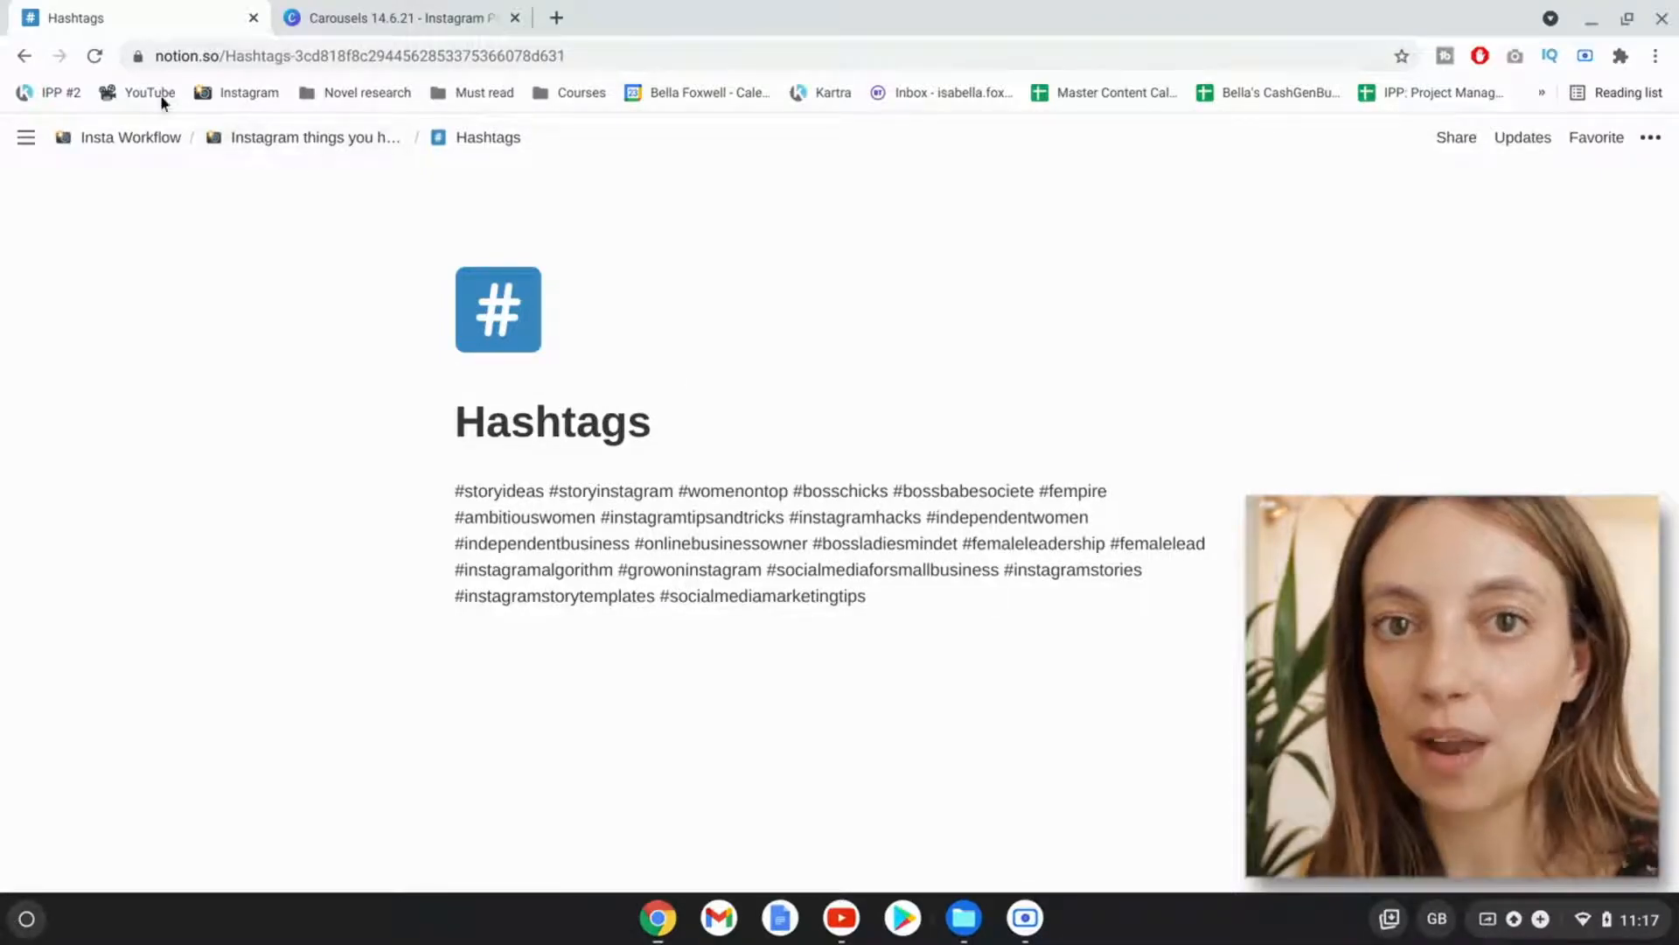
click(281, 138)
Expand the Example Hooks under Caption to read them and collapse the section again.
scroll(352, 507, down, 20)
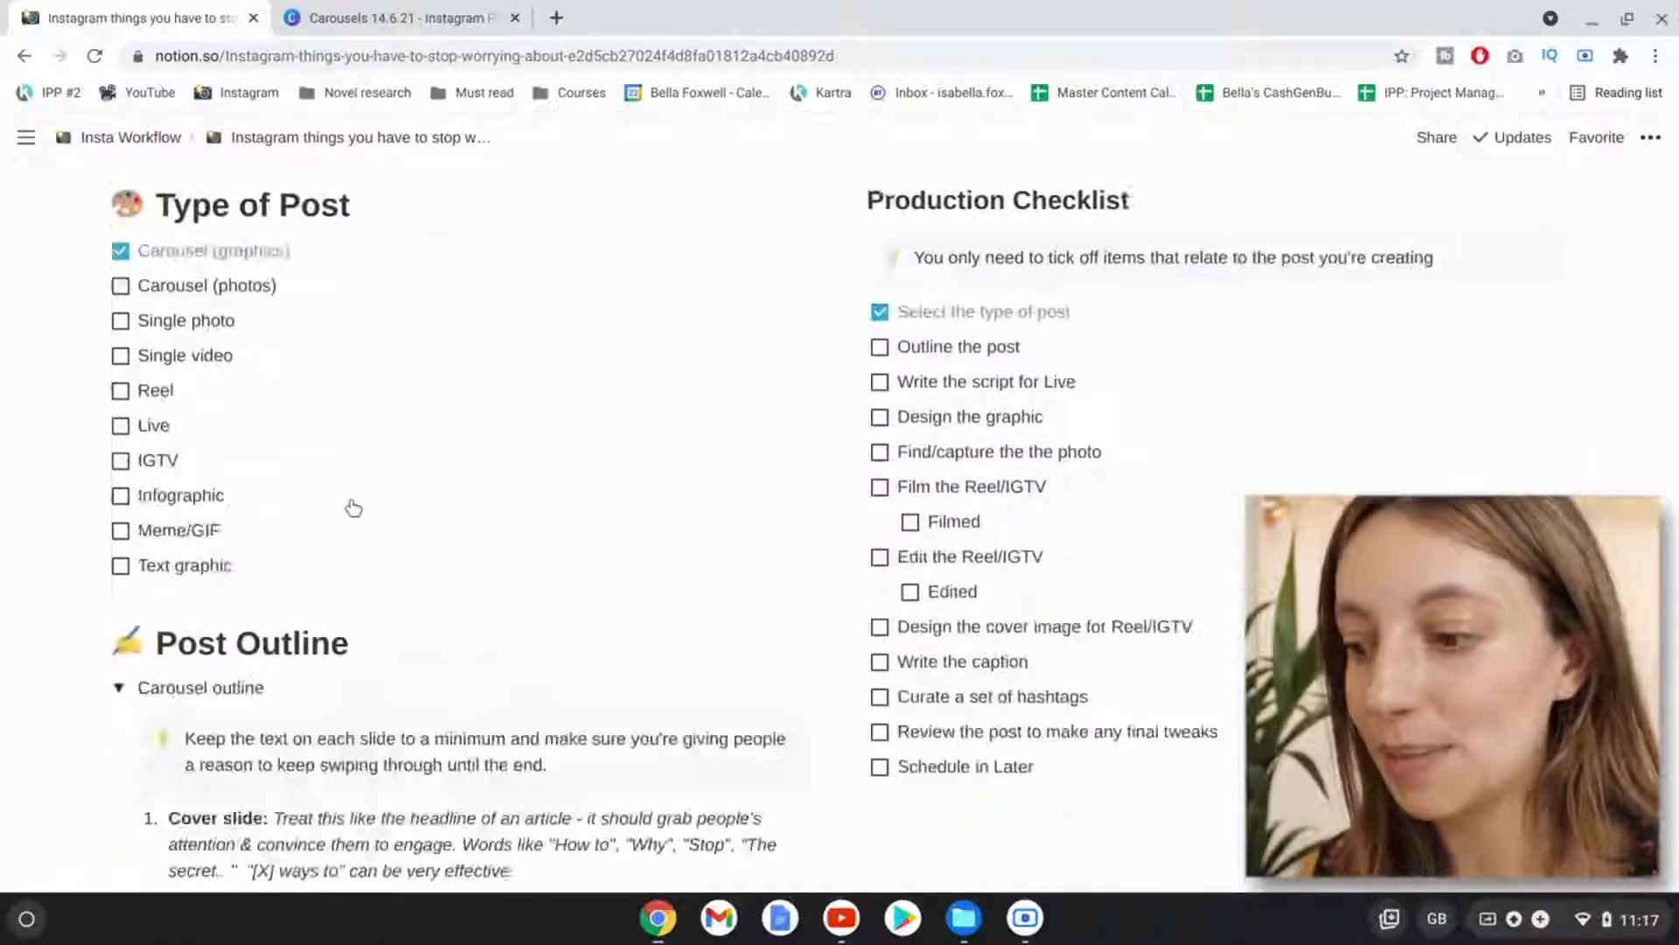
scroll(107, 166, down, 3)
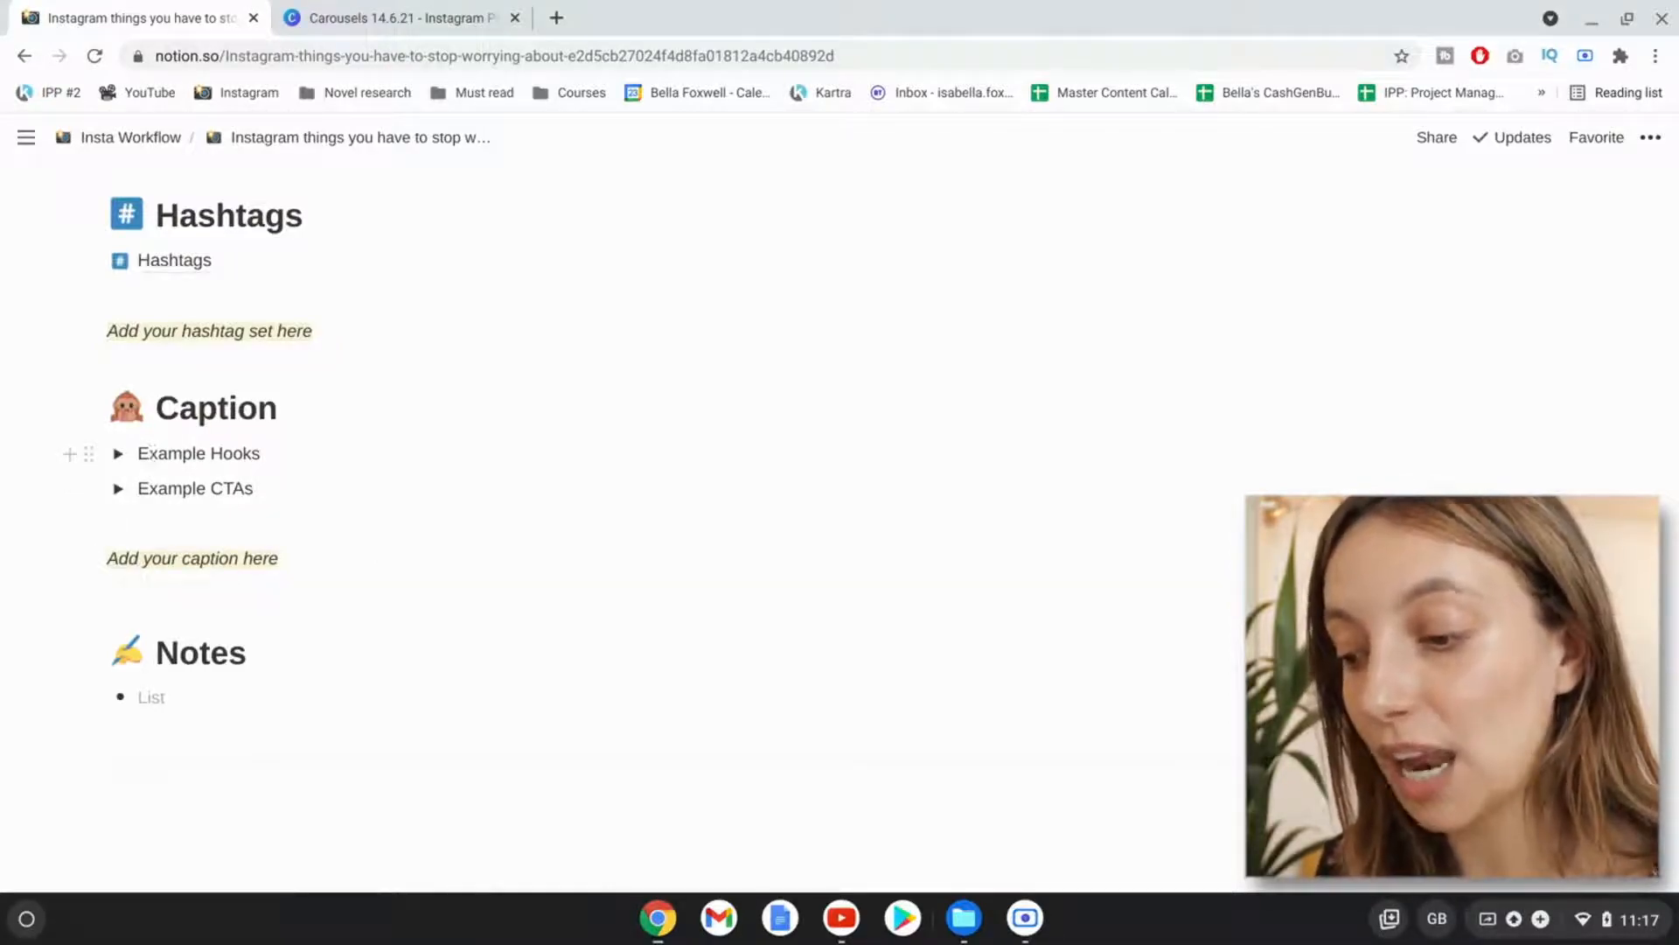
click(117, 469)
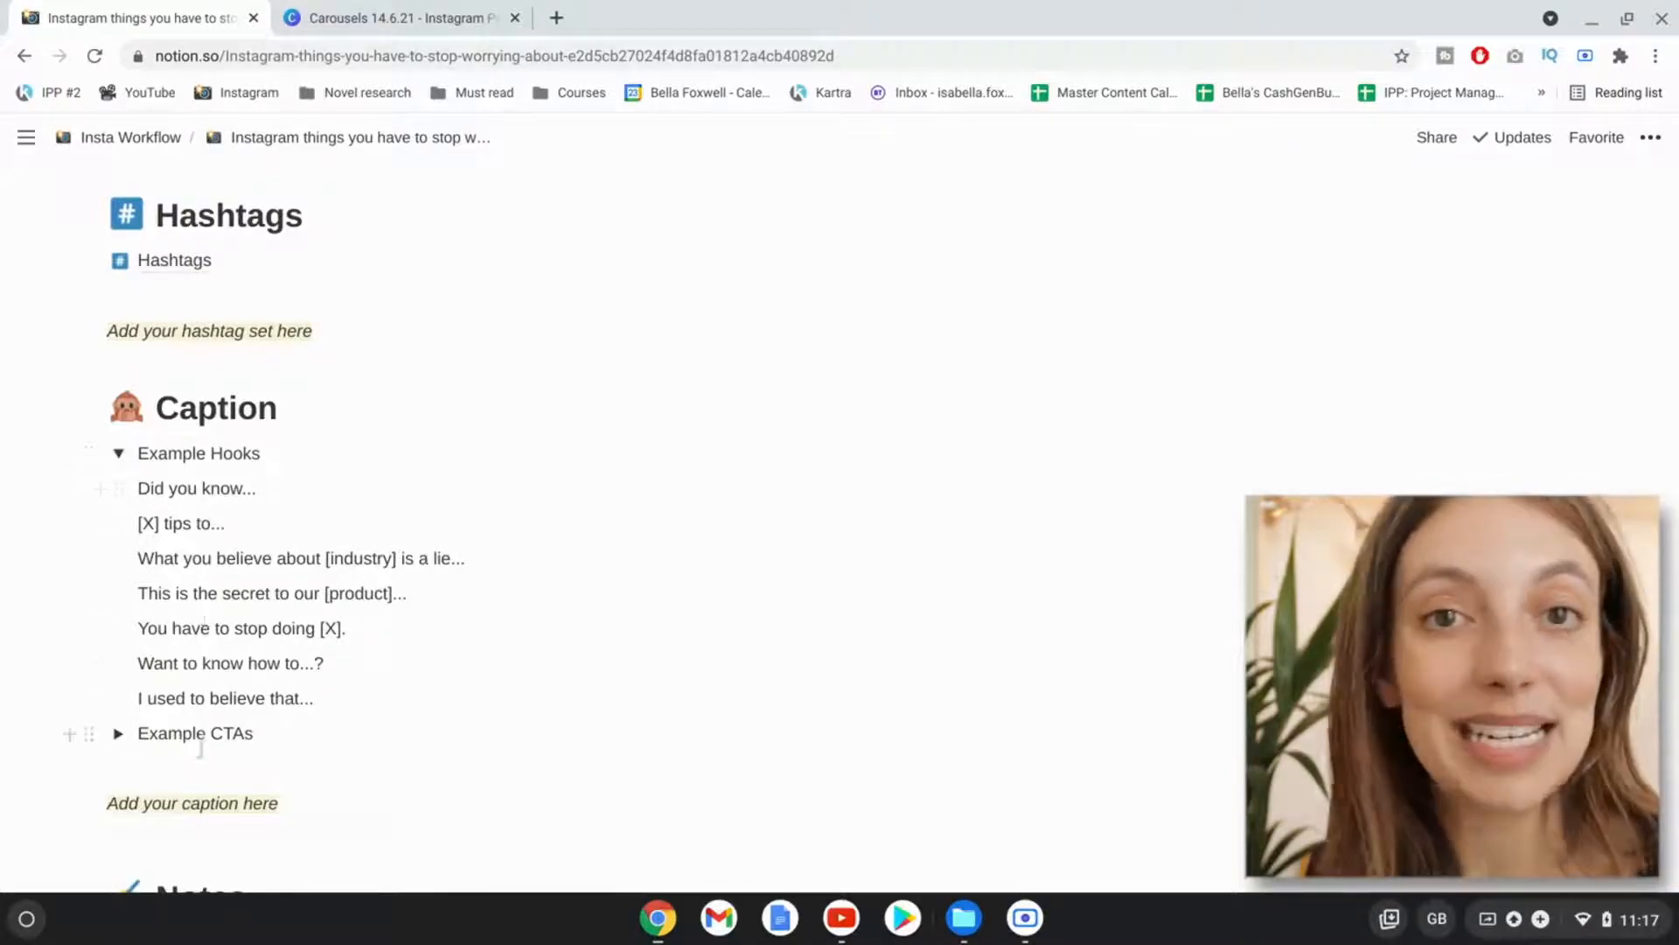
click(117, 453)
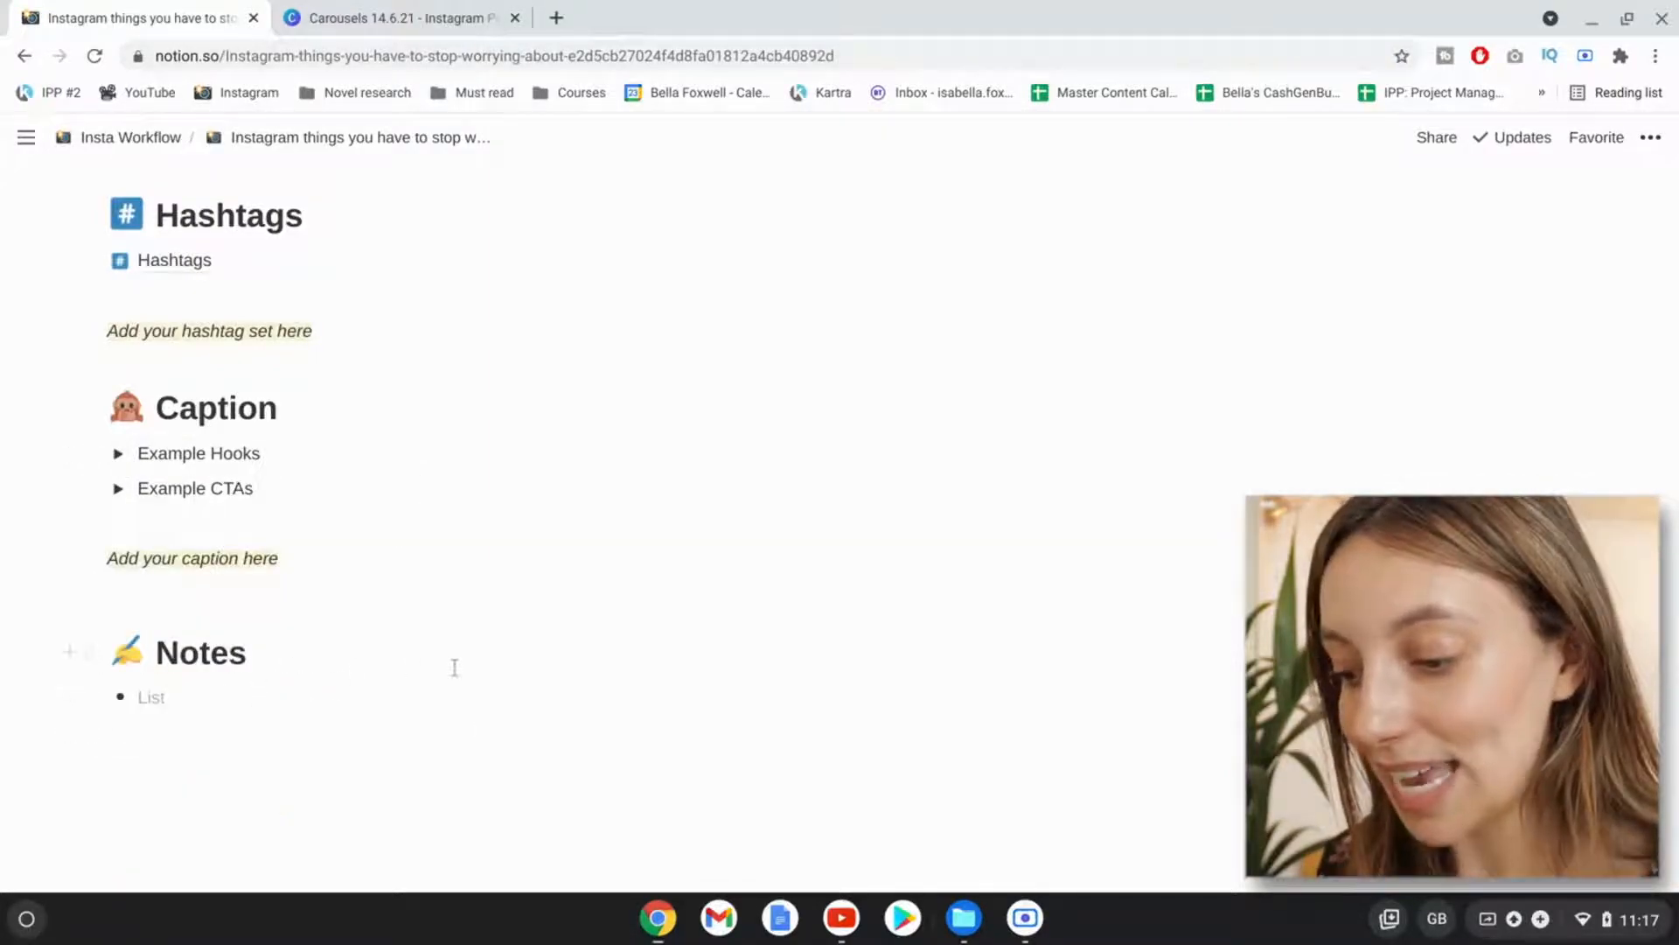
Tick "Outline the post" and "Design the graphic" in the Production Checklist.
scroll(455, 667, up, 15)
scroll(455, 667, up, 8)
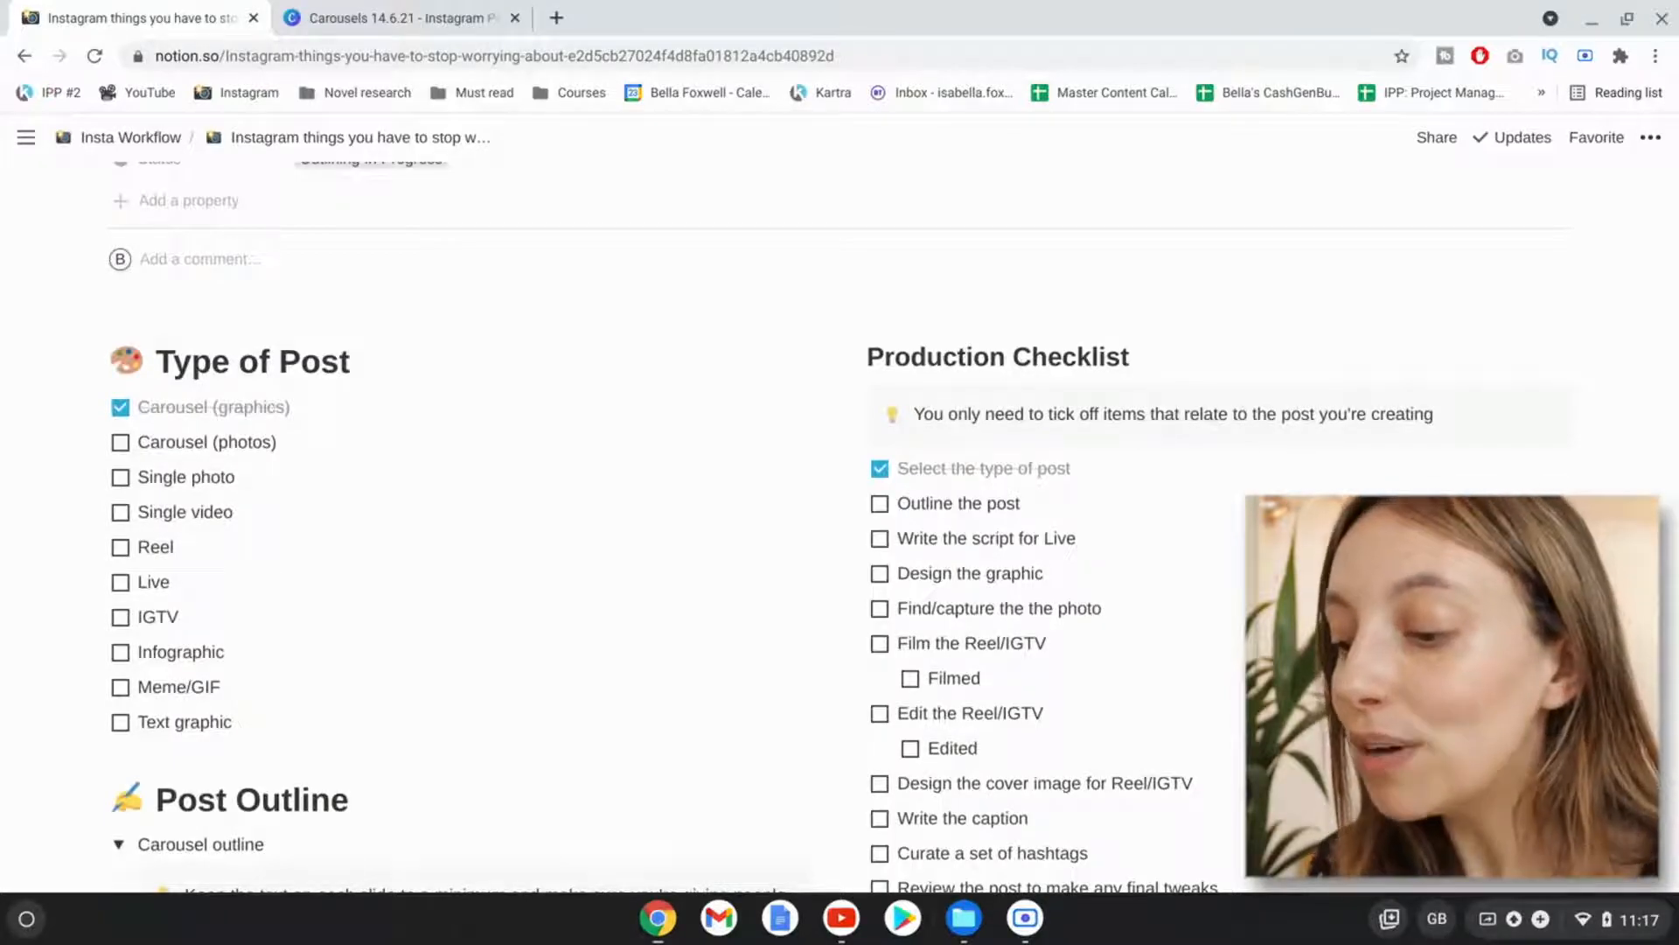
scroll(885, 534, down, 1)
click(880, 420)
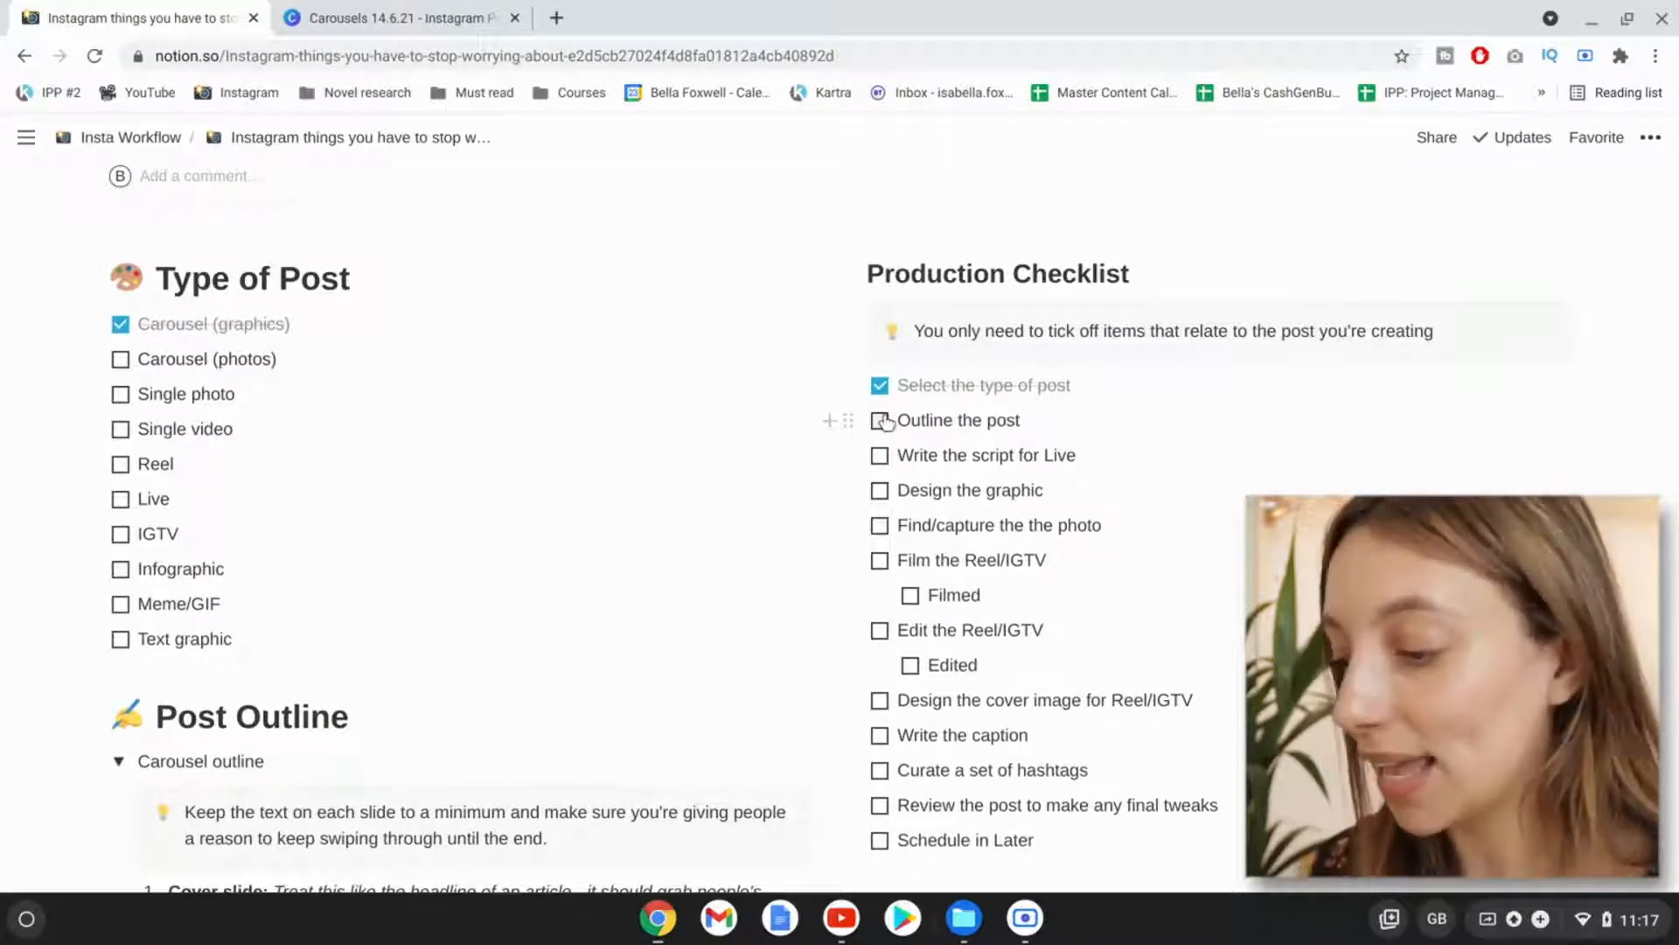
scroll(884, 422, down, 1)
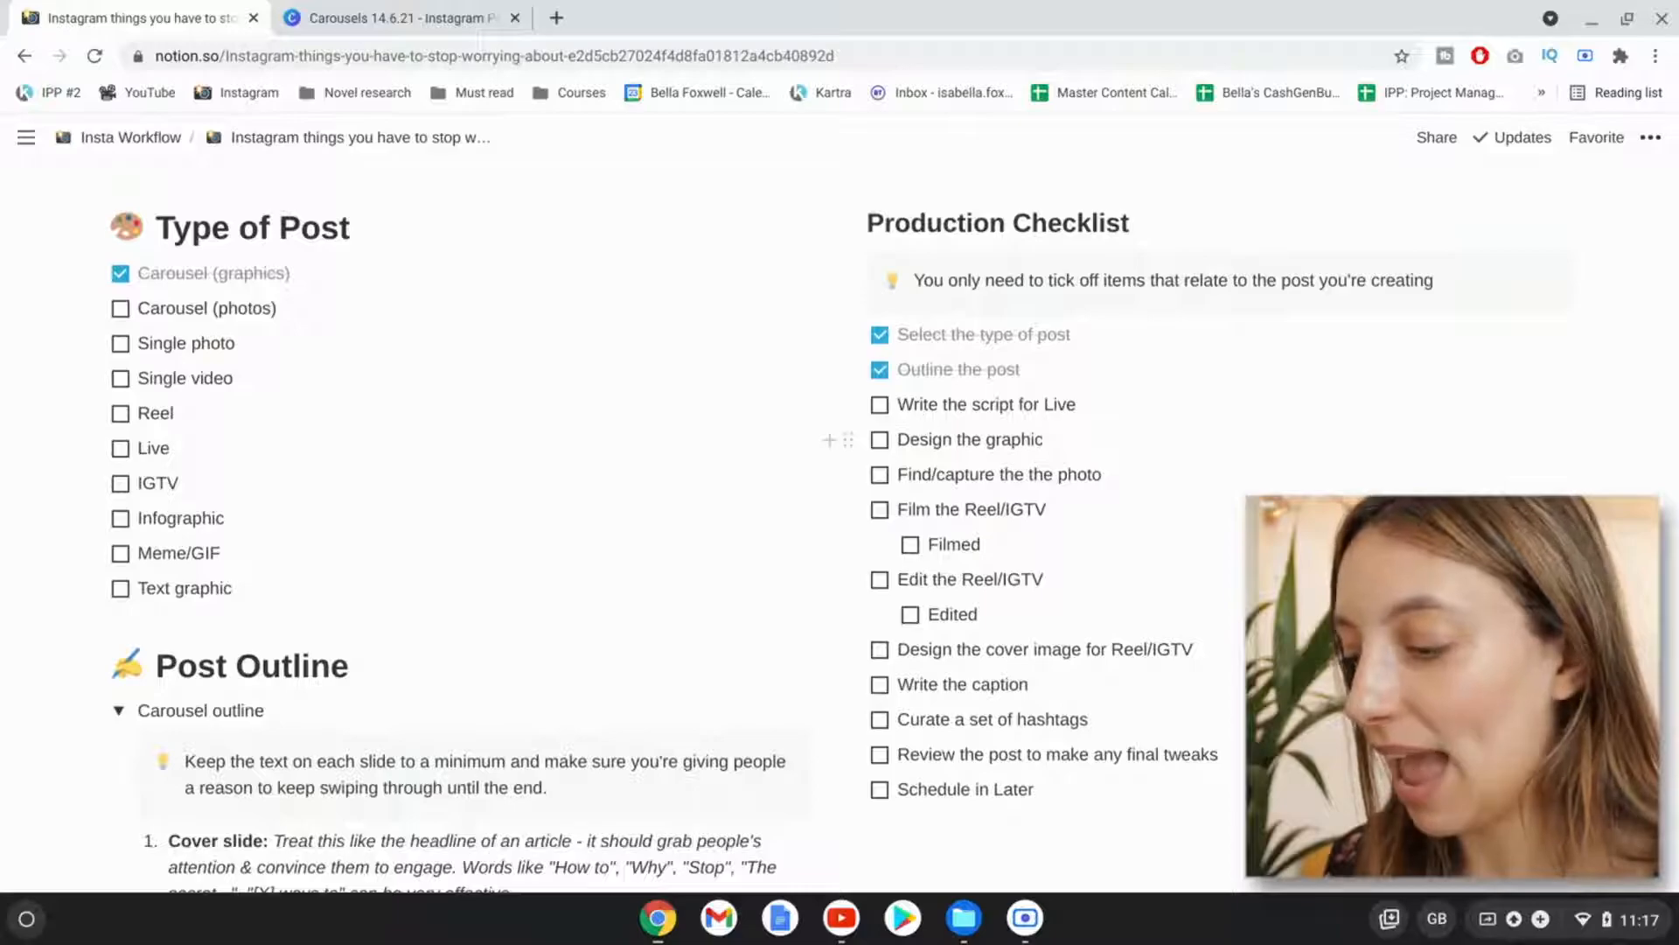
click(880, 440)
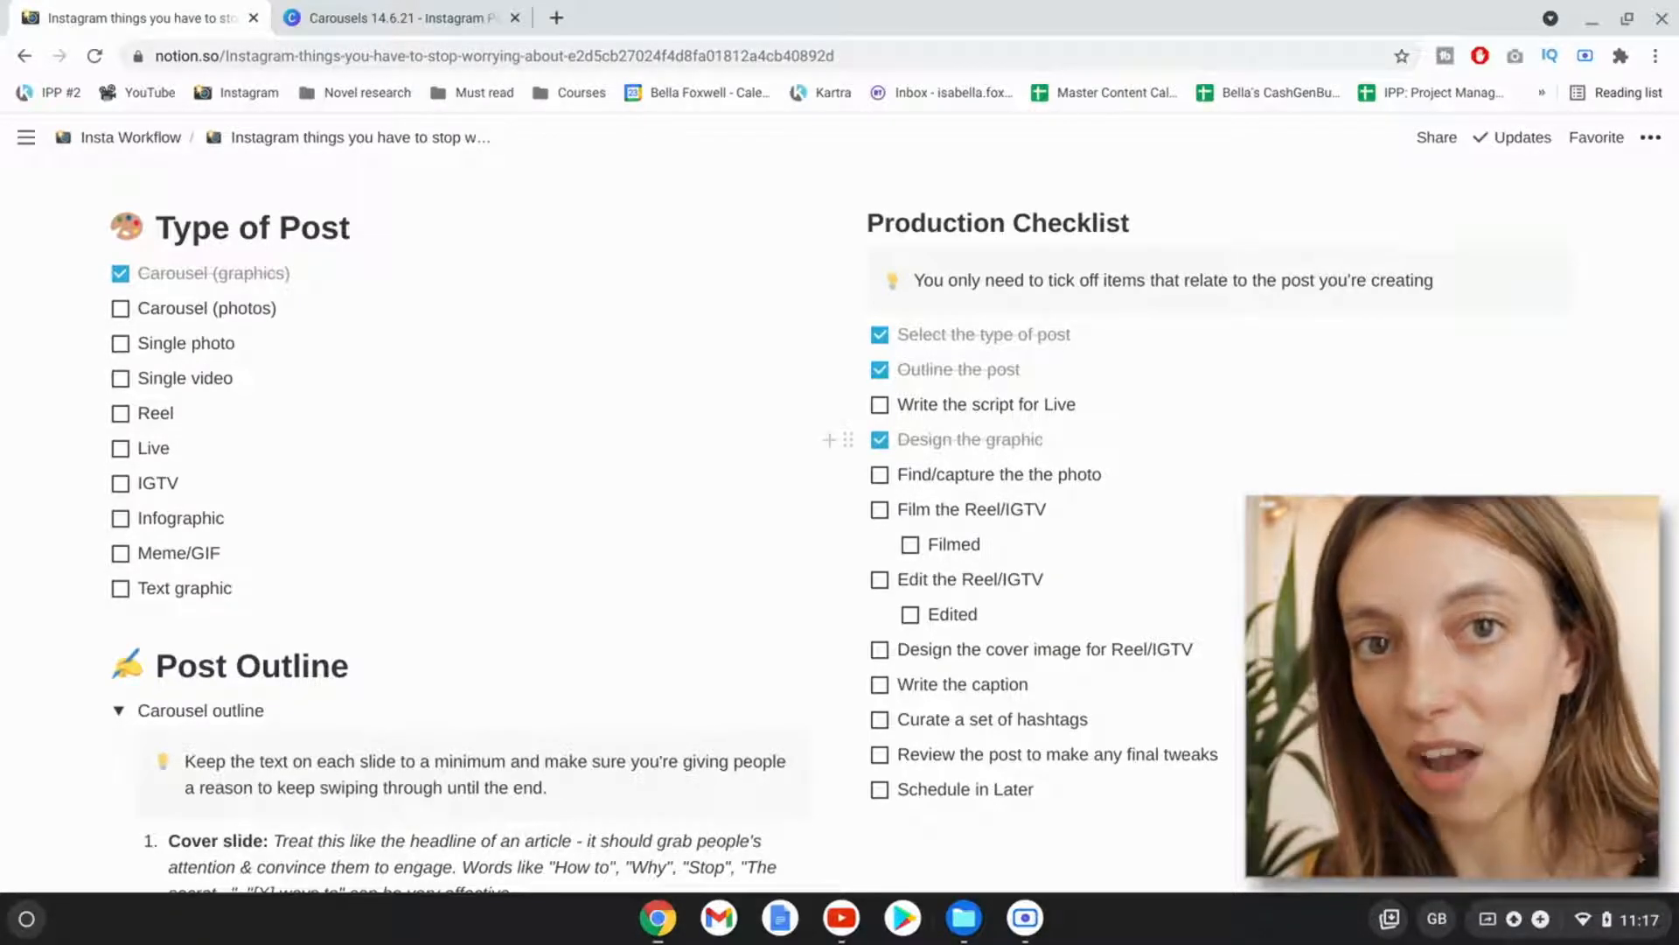
Return to the Insta Workflow board and move the "How to use Instagram Insights in 2021" card from Outlining In Progress to Caption To Be Written.
scroll(839, 524, up, 4)
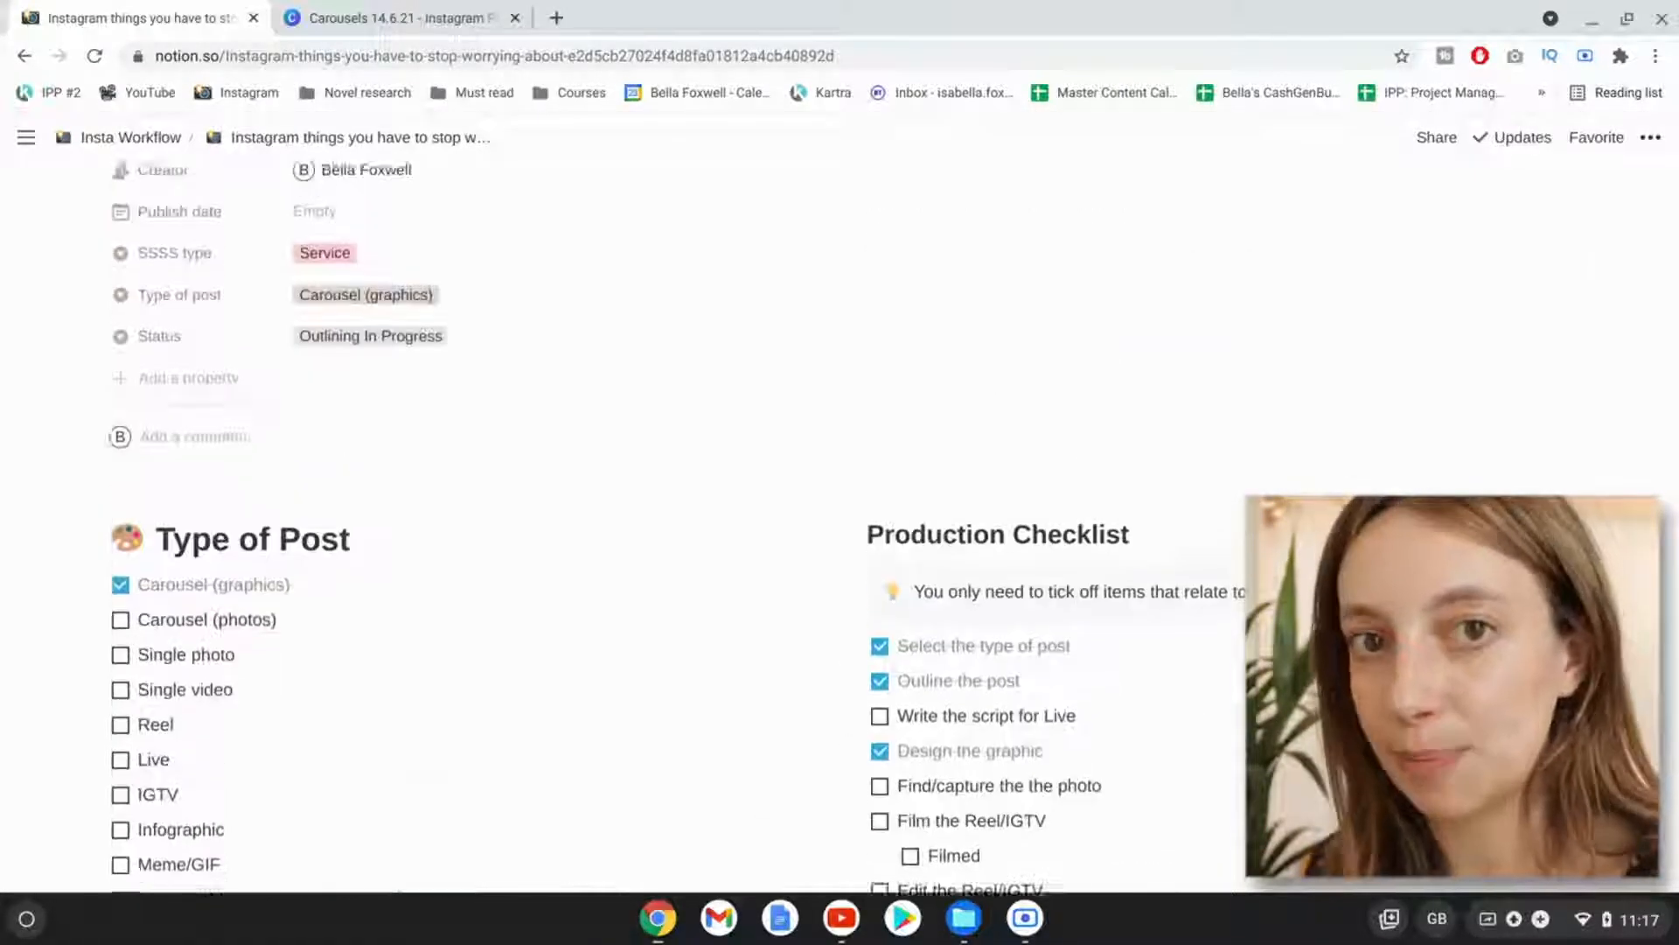
click(153, 138)
scroll(600, 554, down, 3)
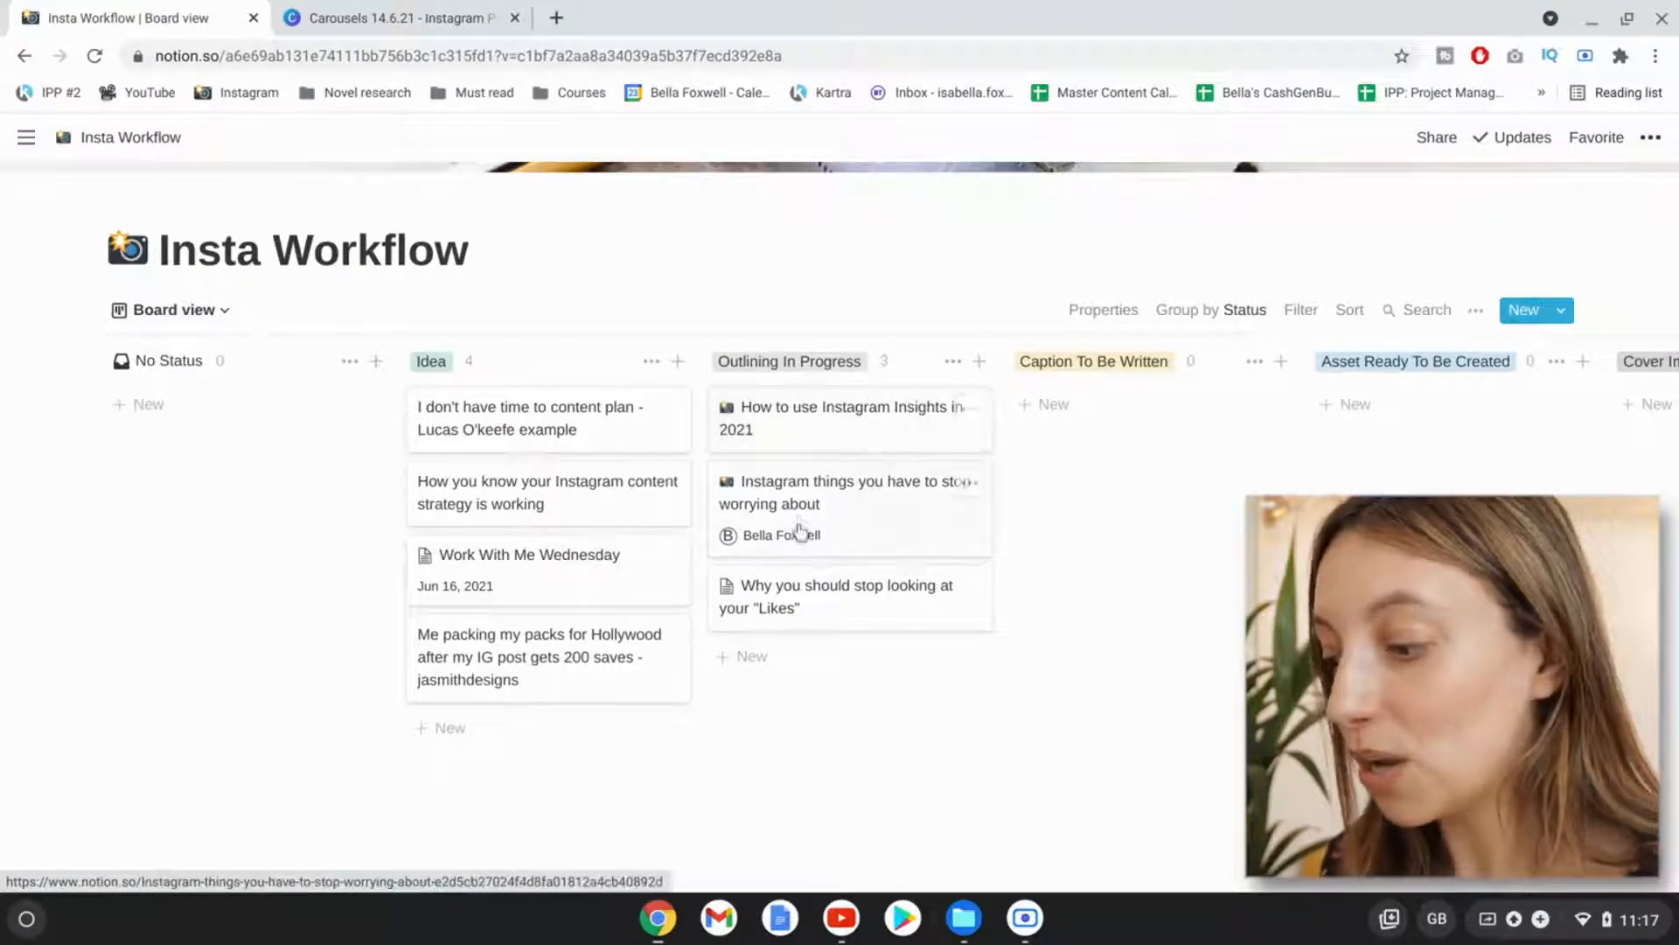
drag(809, 435, 1125, 403)
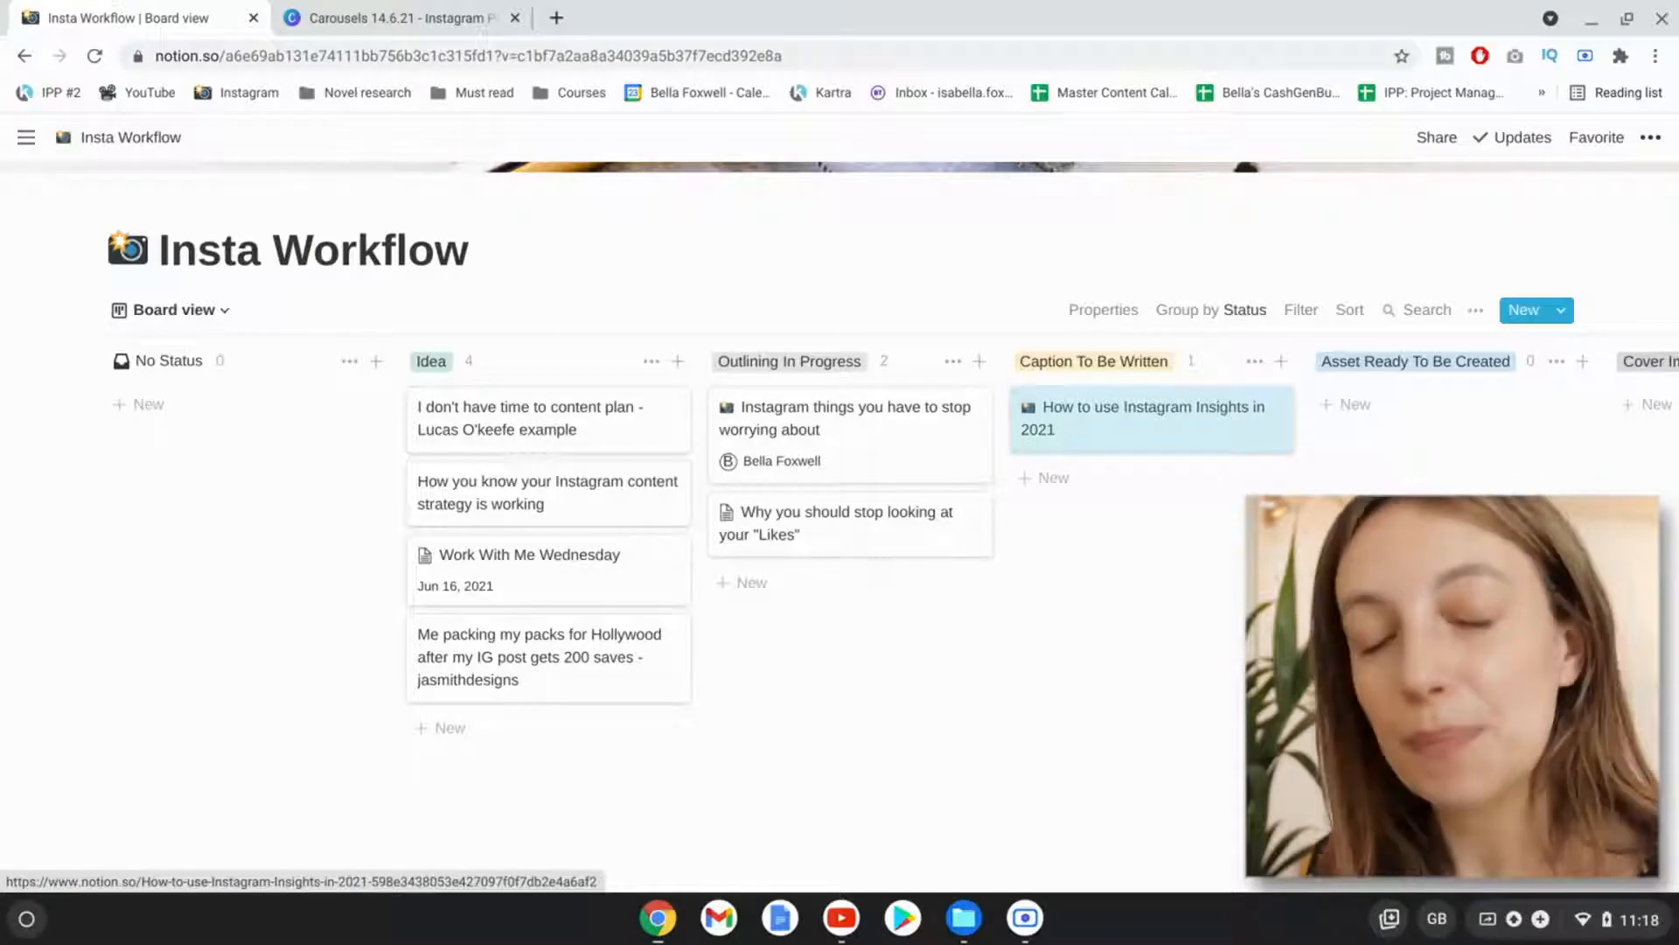
Open the "How to get more Instagram Story views in 2021" card from the Ready for Edit column as a full page.
scroll(1126, 405, down, 1)
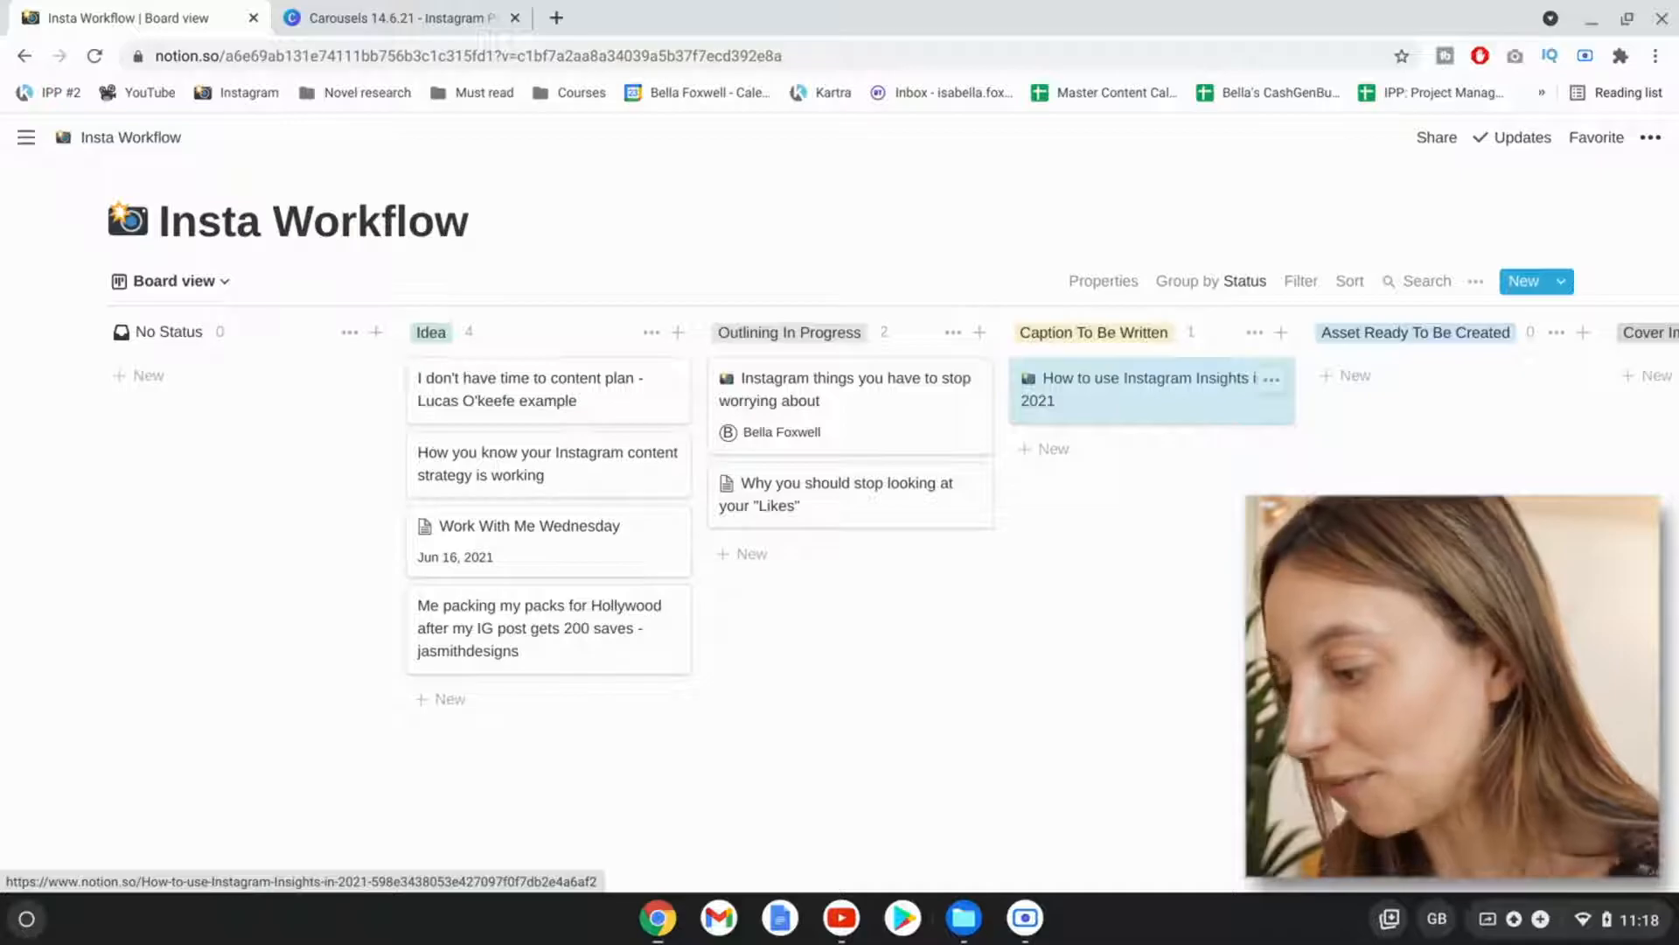
scroll(1076, 448, right, 2)
scroll(1076, 449, right, 15)
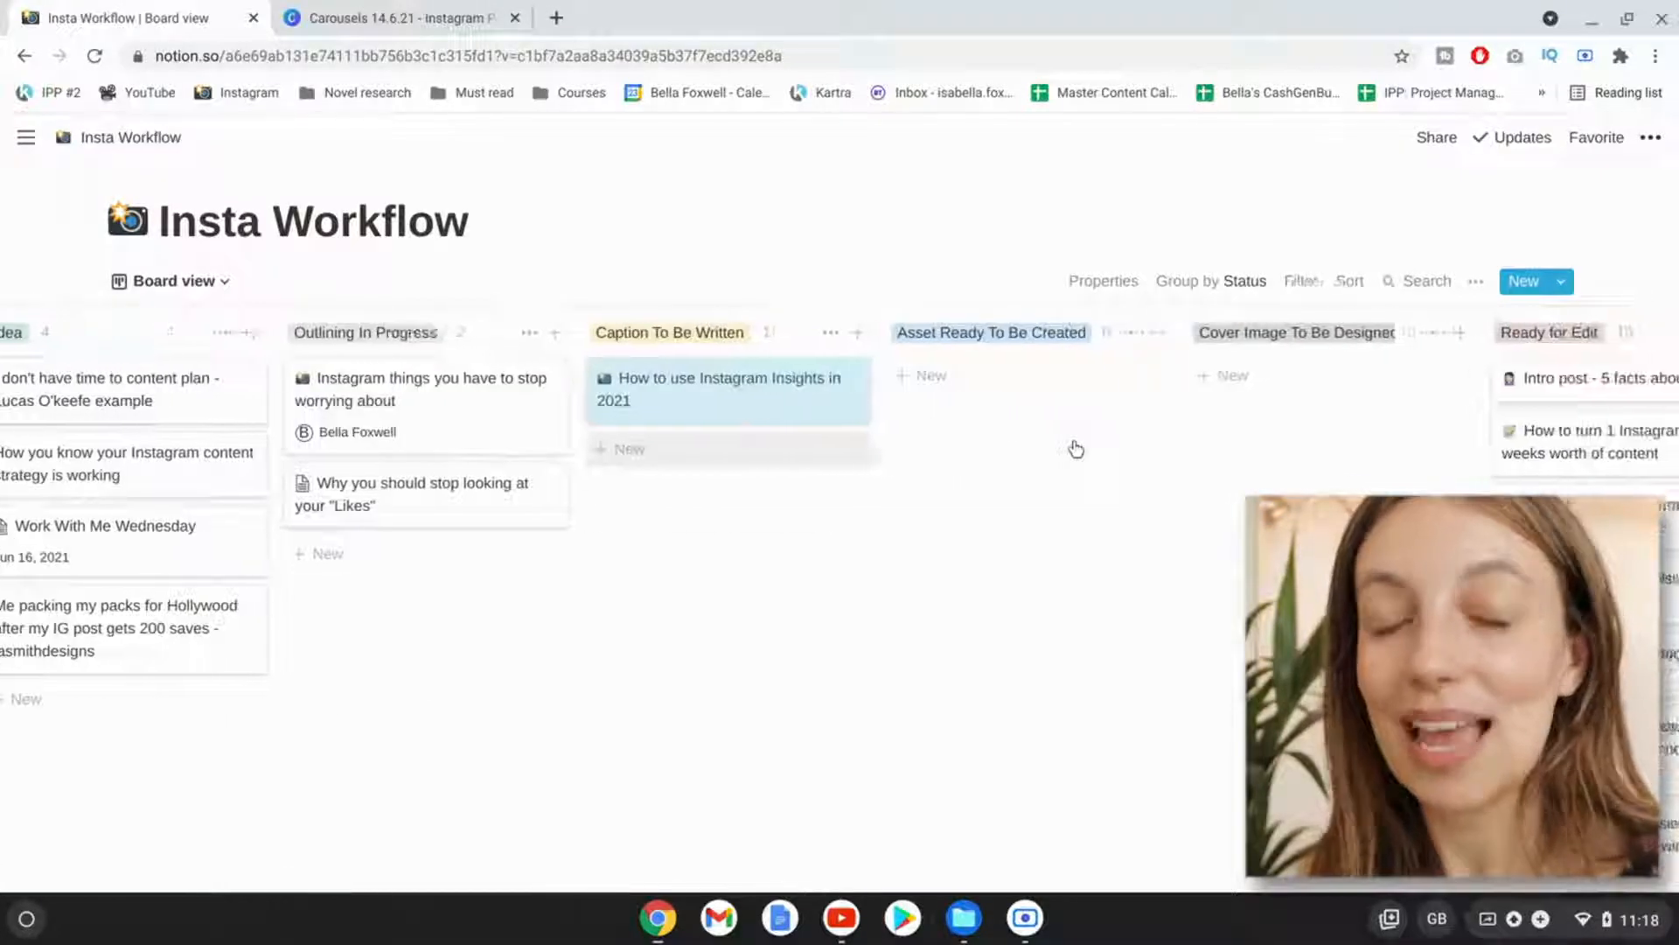
scroll(1035, 388, right, 6)
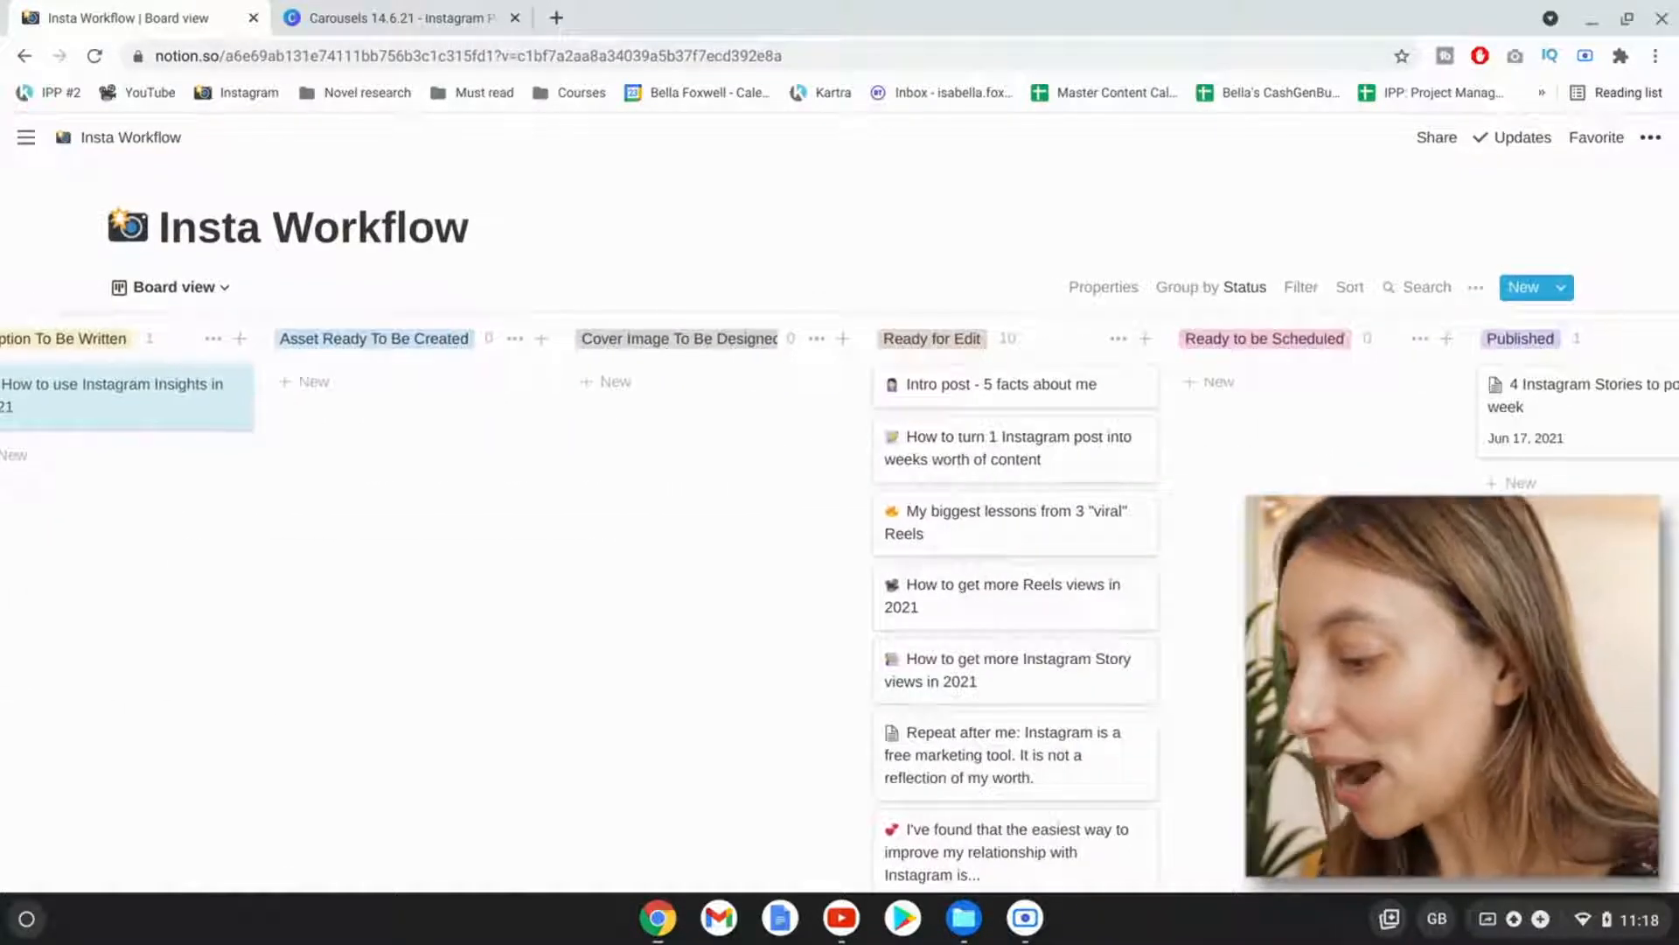
scroll(1035, 387, down, 6)
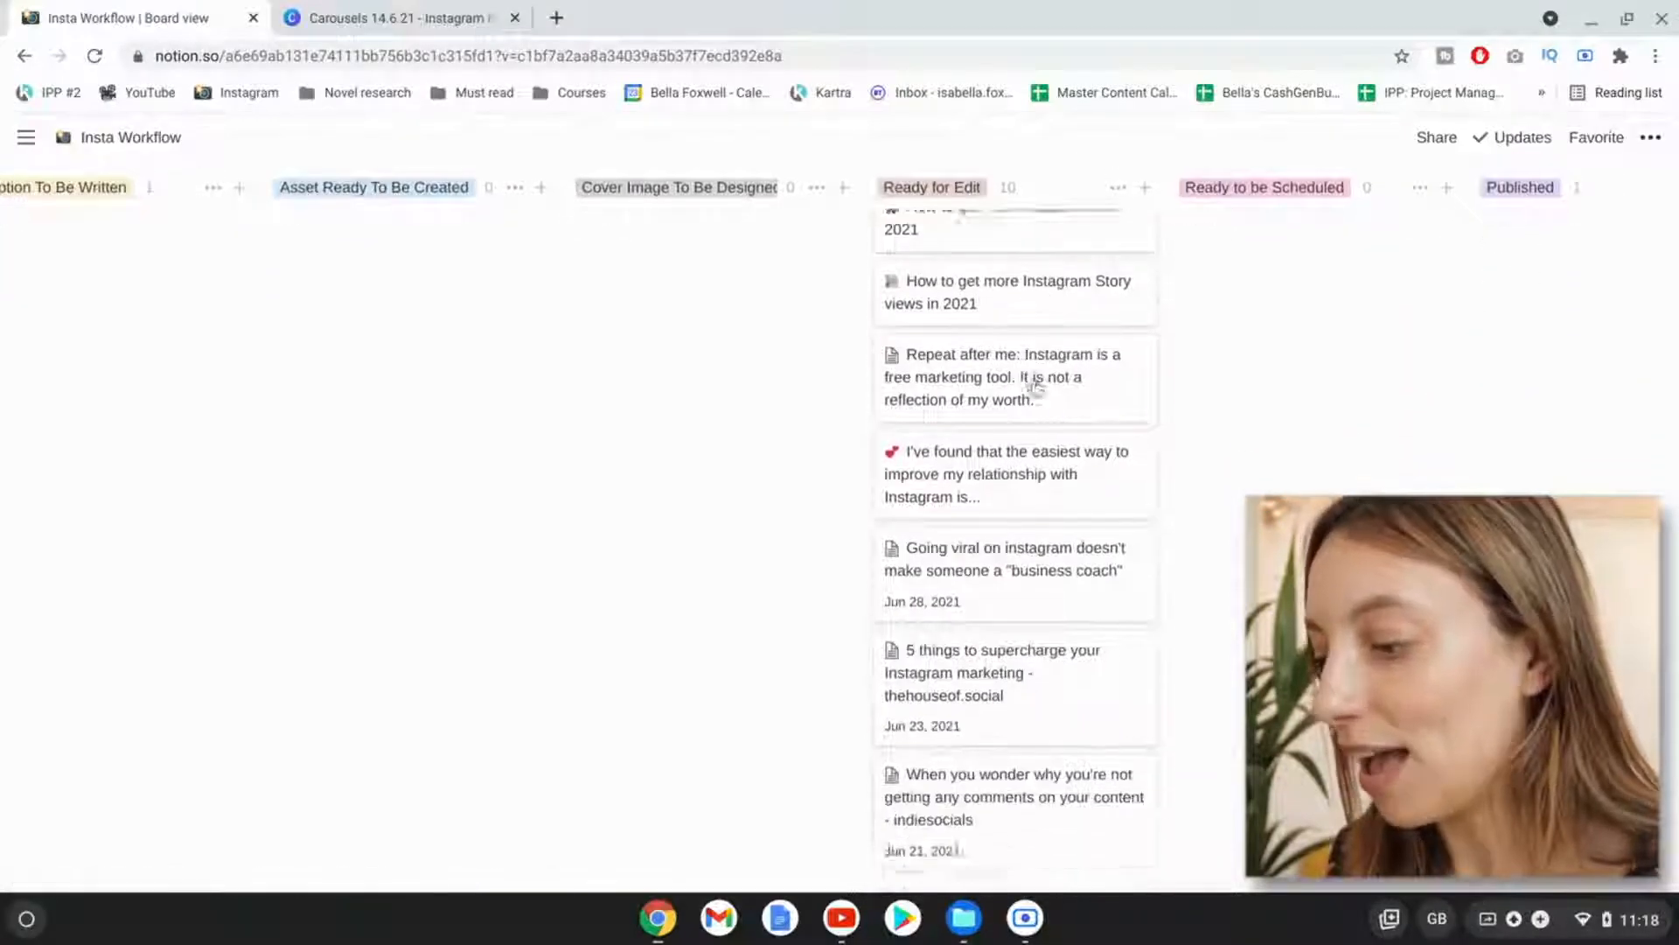
scroll(1035, 328, up, 8)
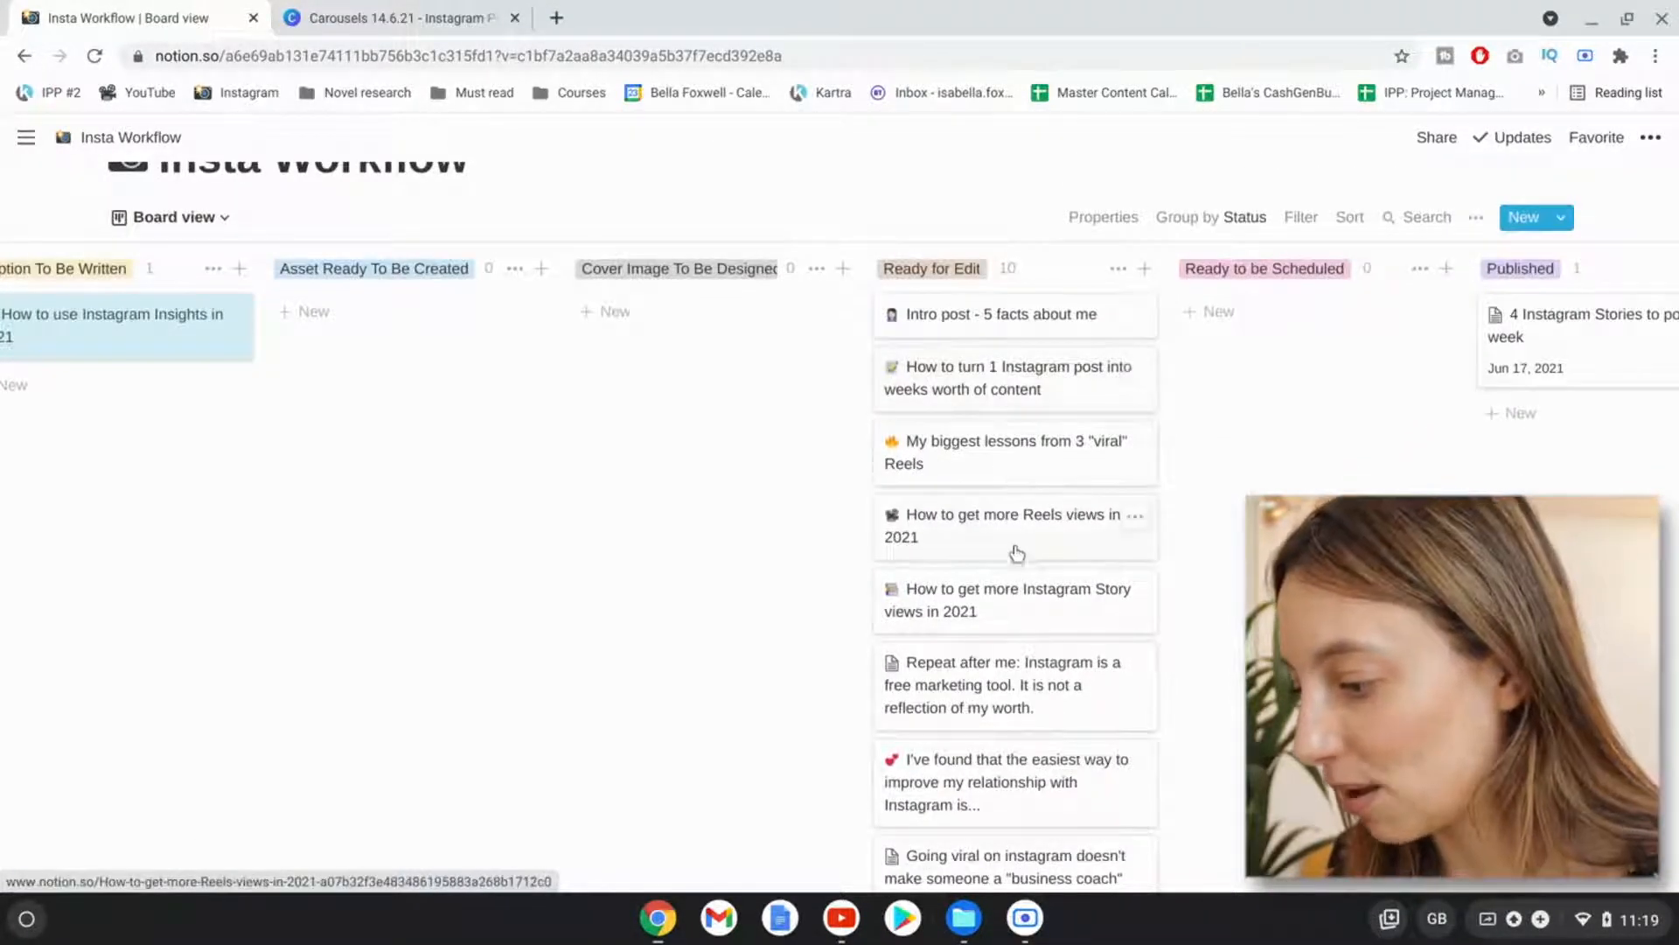
click(986, 602)
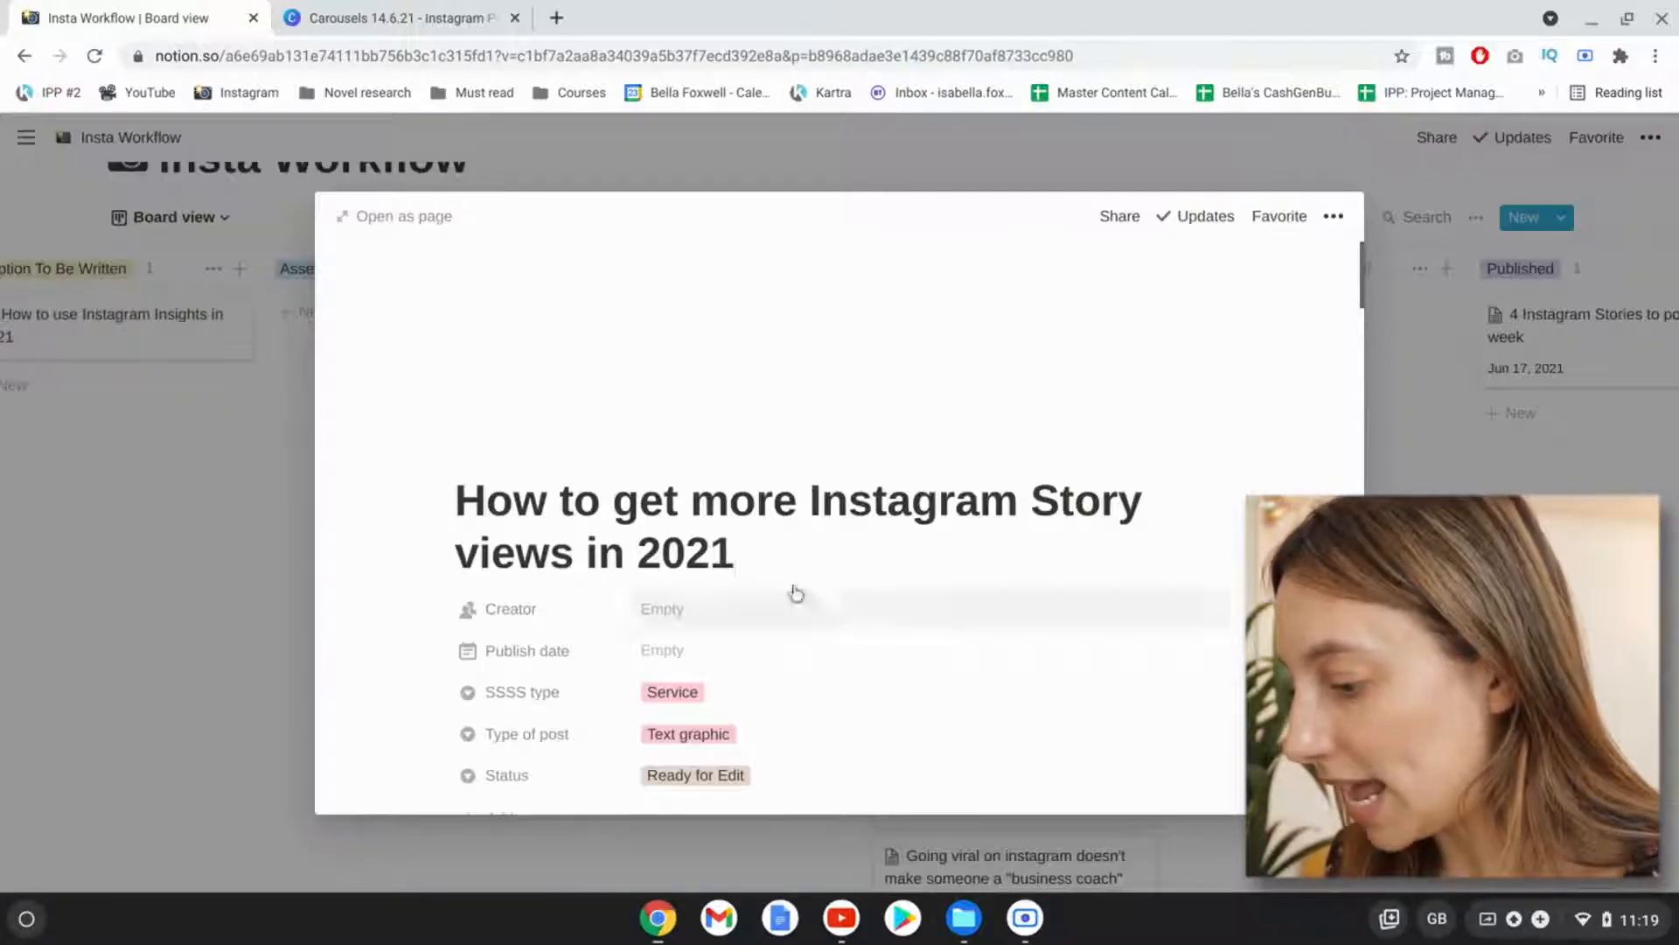
click(418, 221)
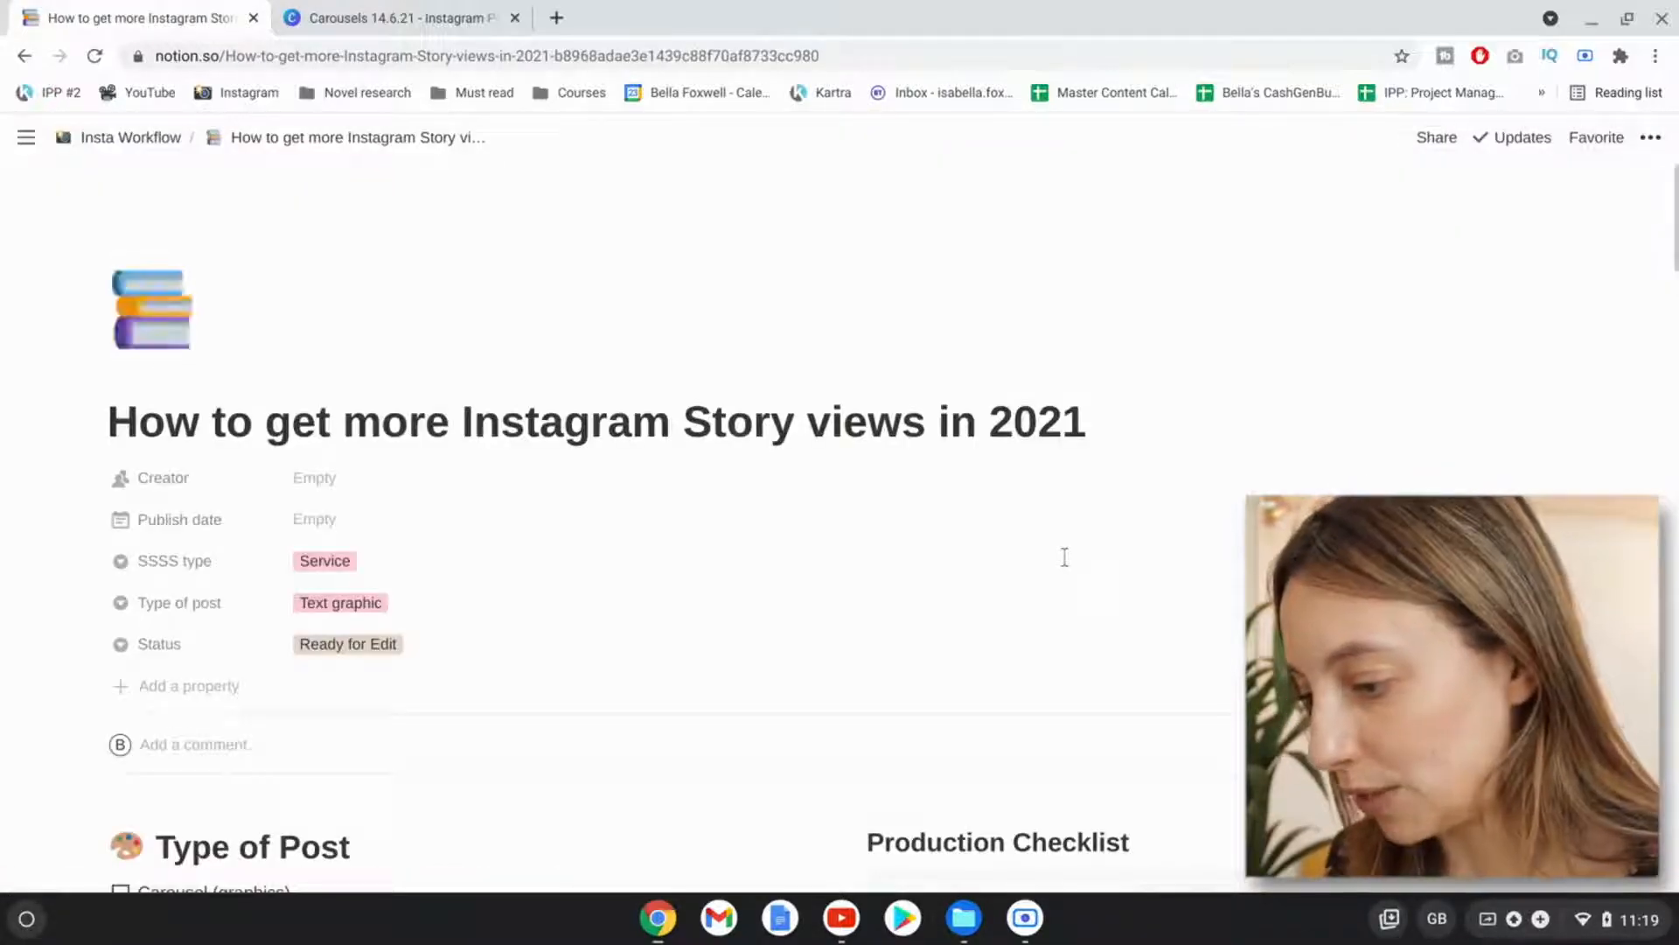
Tick "Design the graphic", "Write the caption" and "Curate a set of hashtags" in the post's Production Checklist.
scroll(1065, 555, down, 5)
scroll(1065, 555, down, 2)
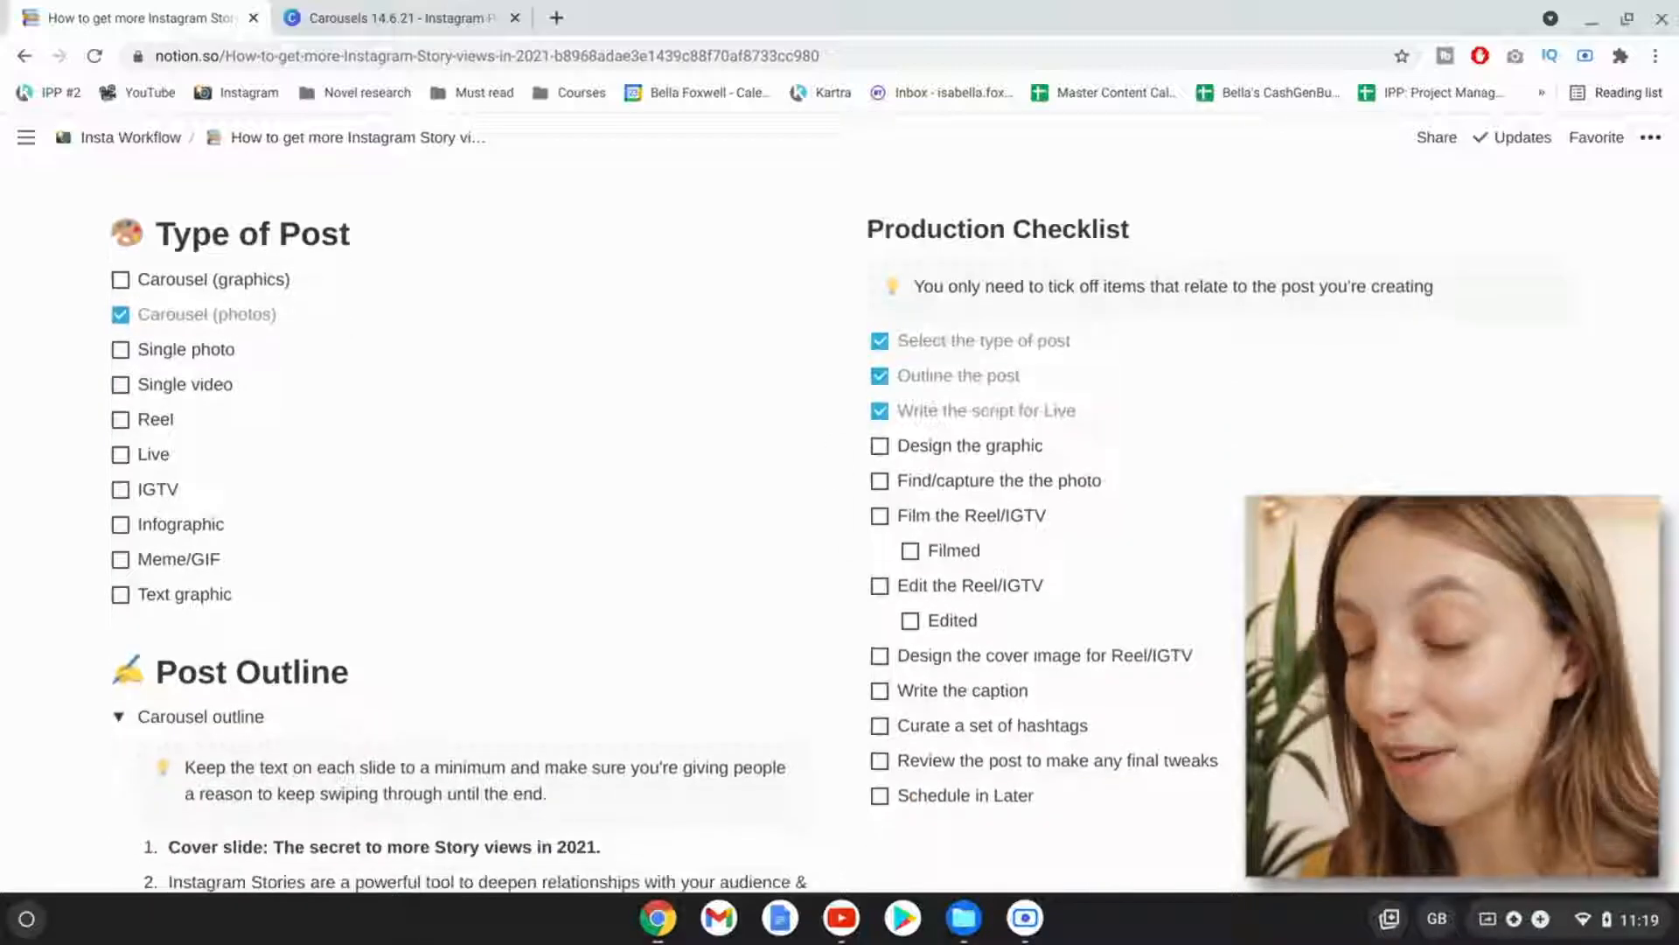
click(879, 446)
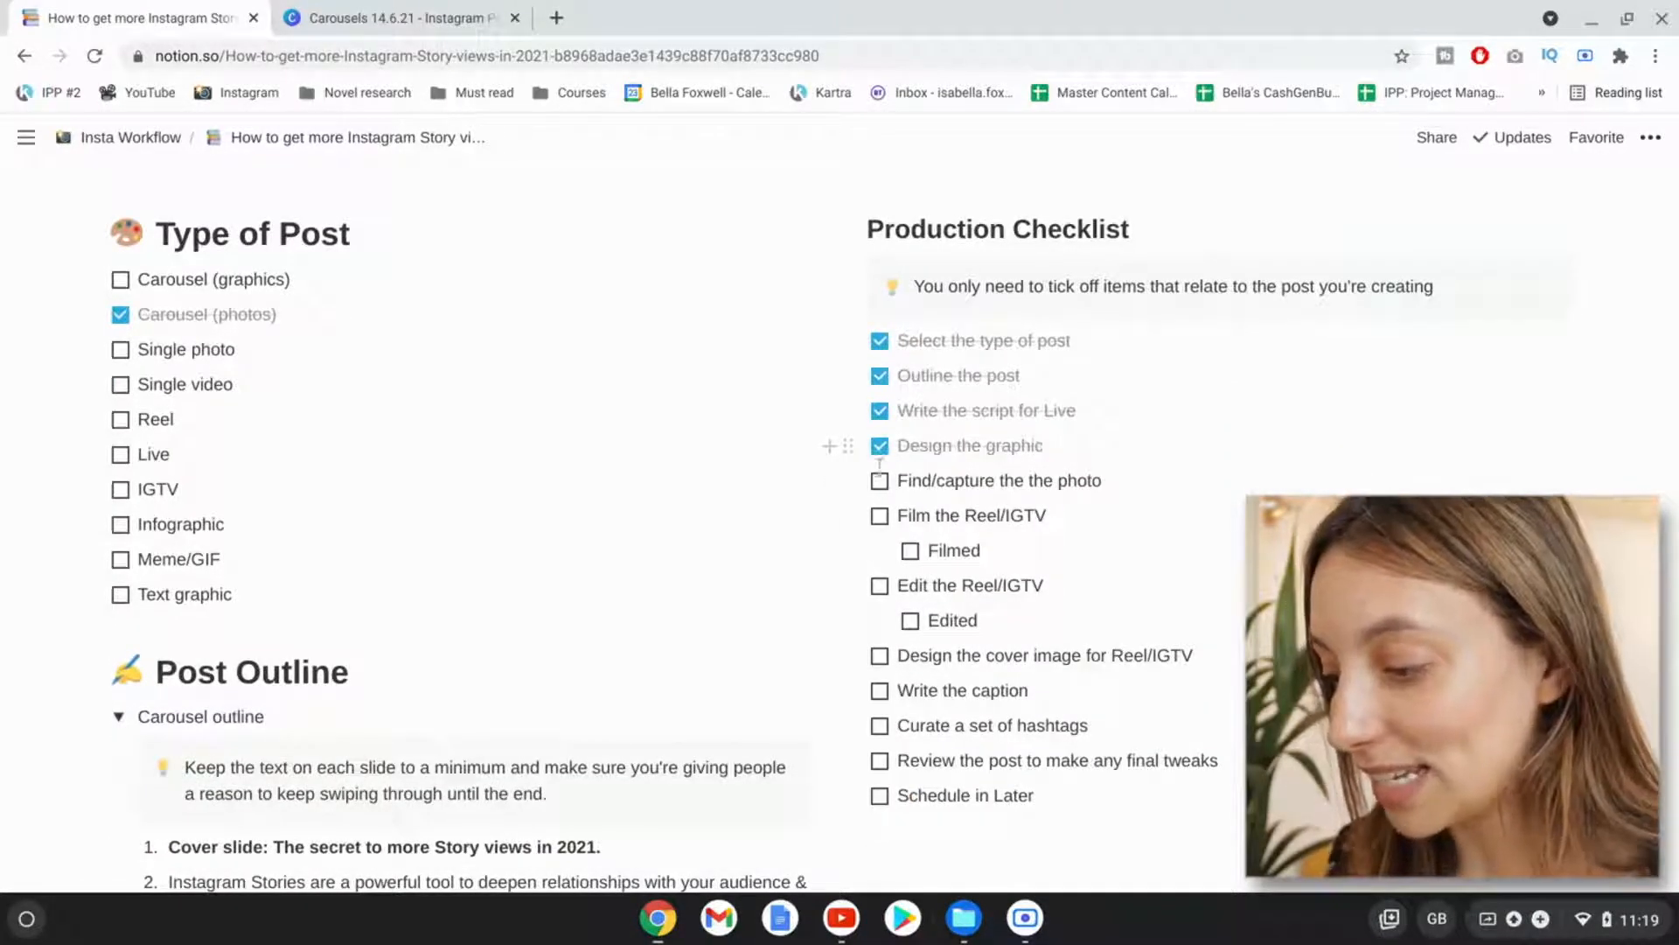
click(880, 692)
scroll(881, 700, down, 1)
scroll(880, 697, down, 1)
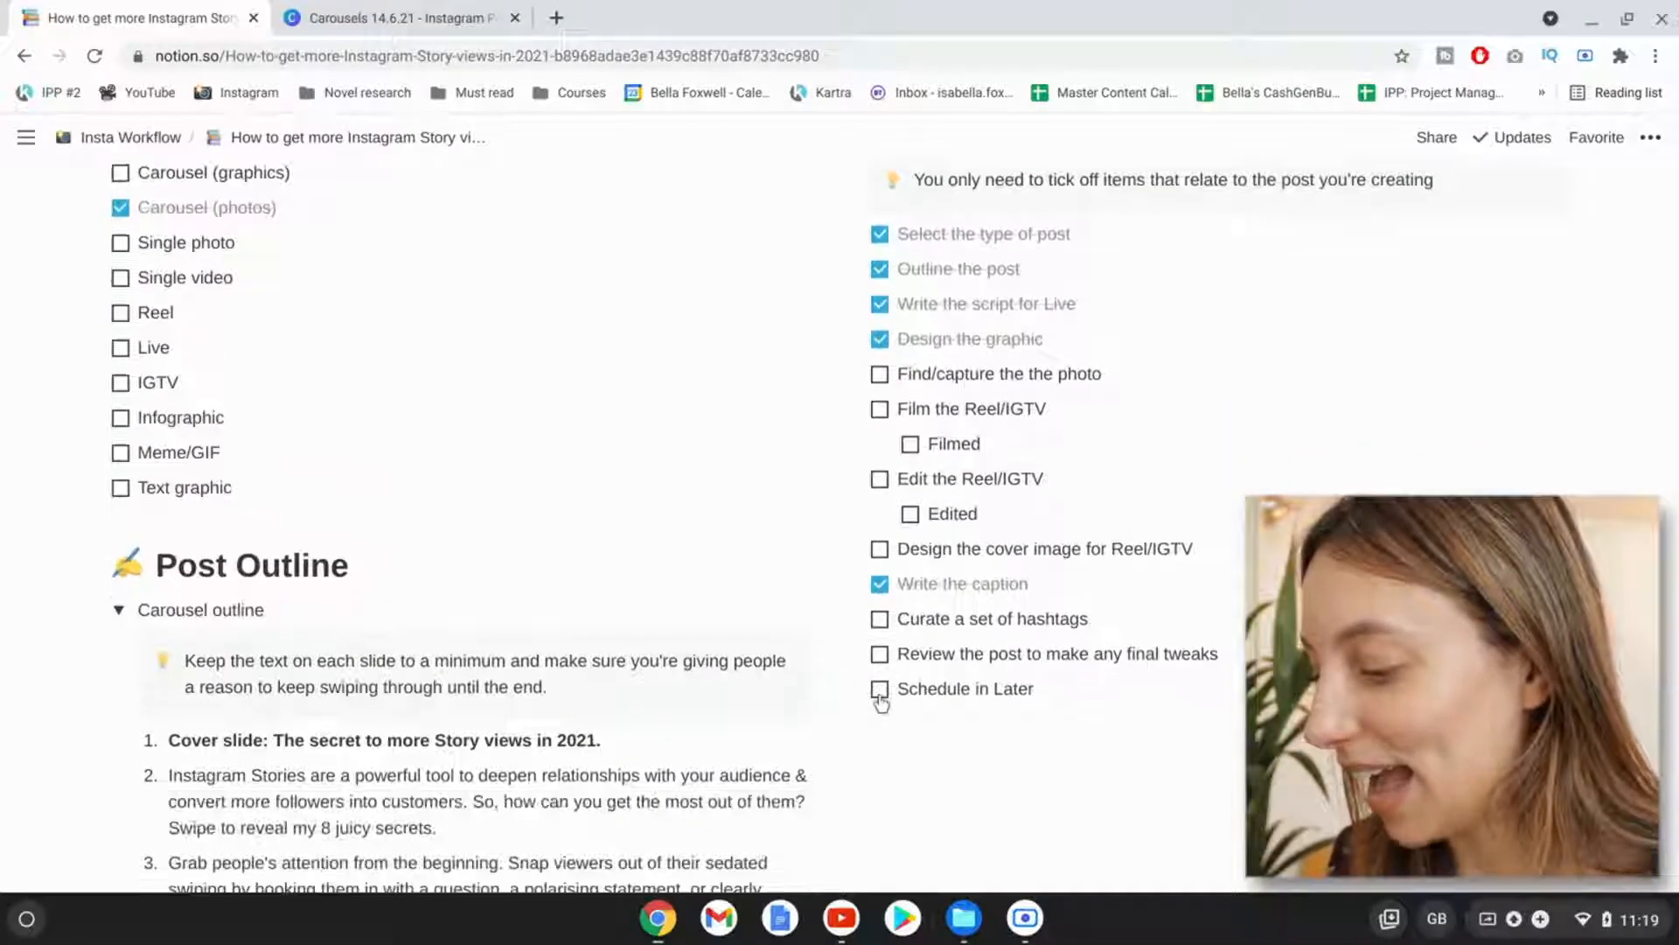
click(880, 619)
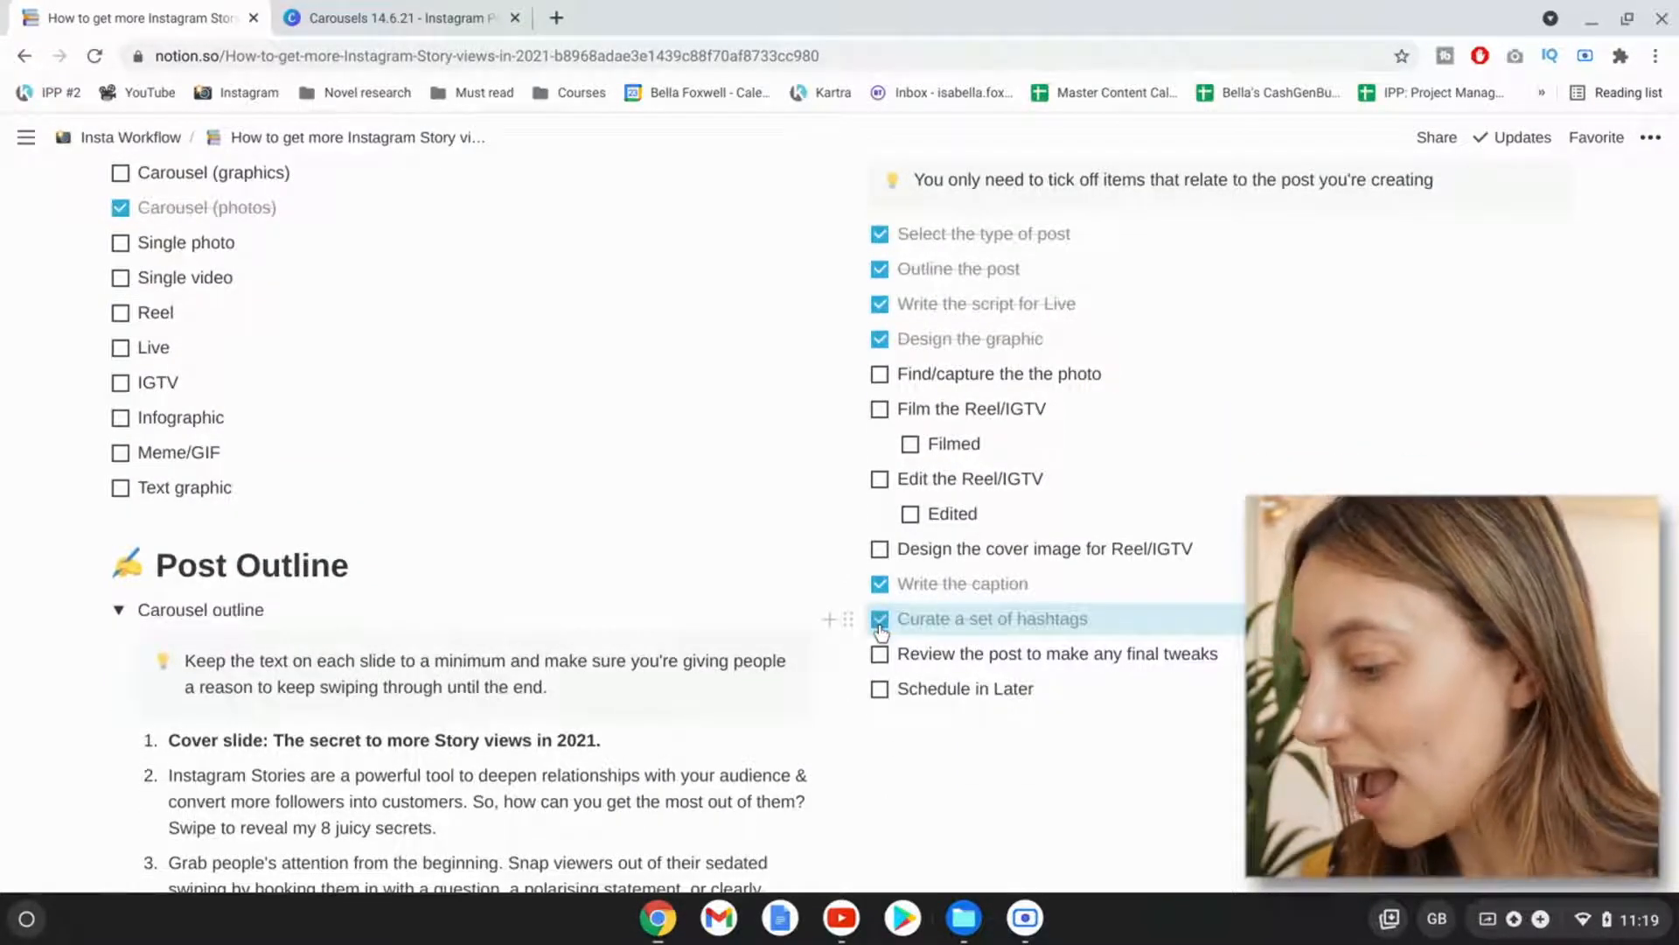
Read through the Story views post from its carousel outline to the Content, Caption and hashtag sections.
scroll(731, 458, up, 2)
scroll(731, 458, down, 3)
scroll(732, 457, down, 5)
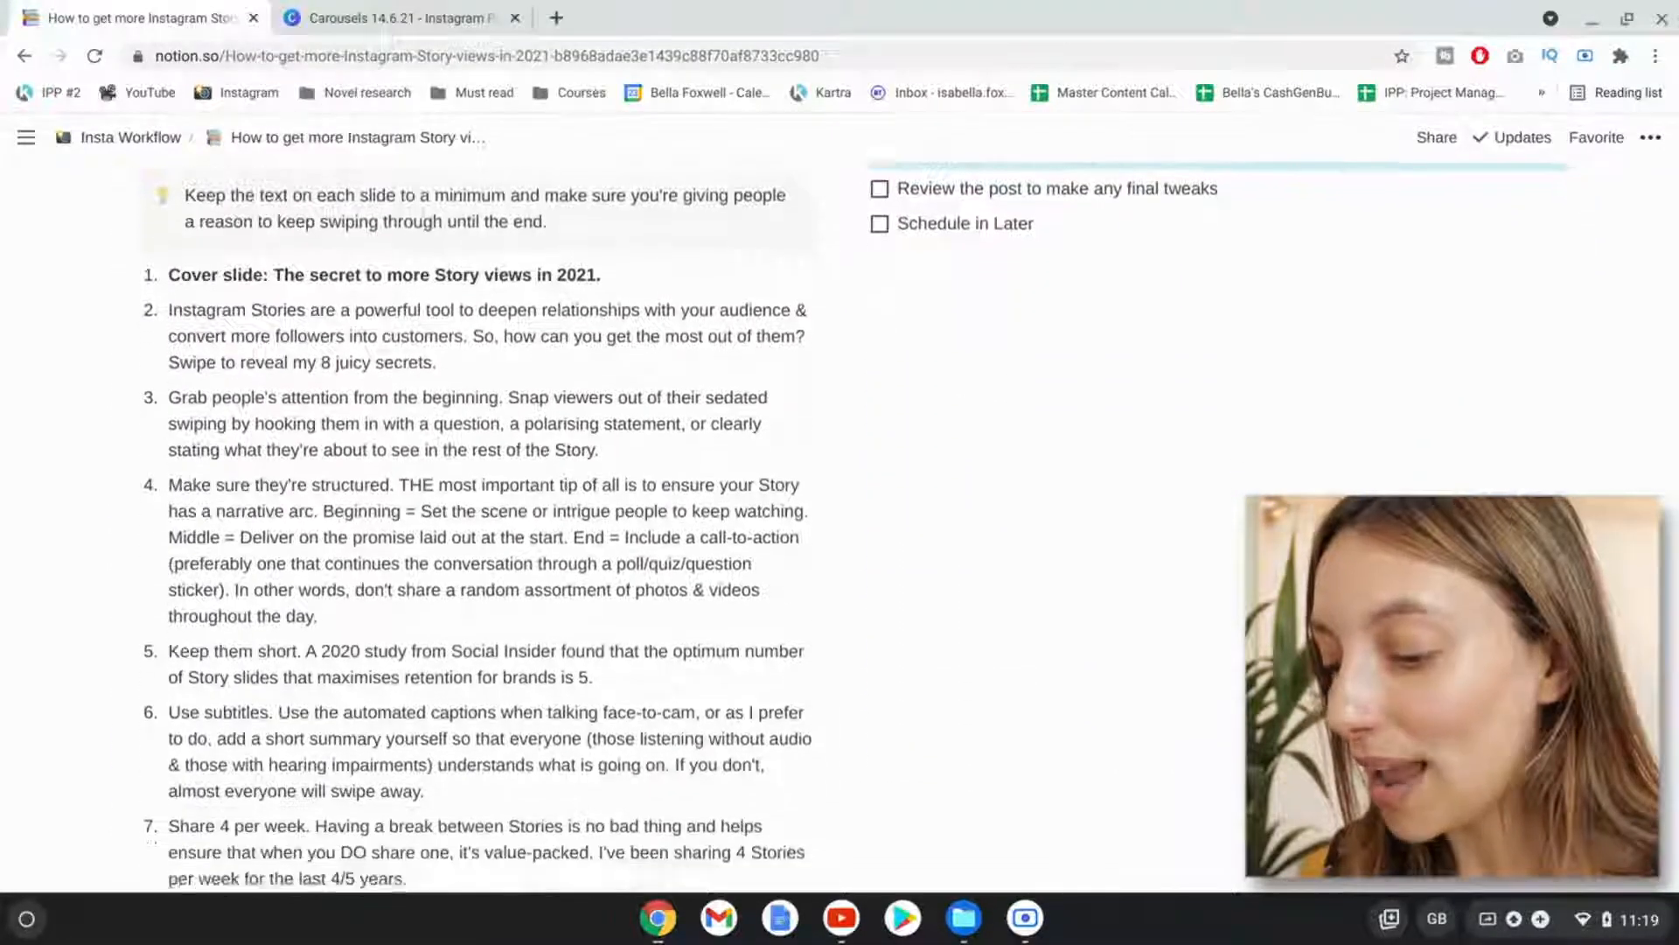
scroll(731, 458, down, 1)
scroll(731, 457, down, 5)
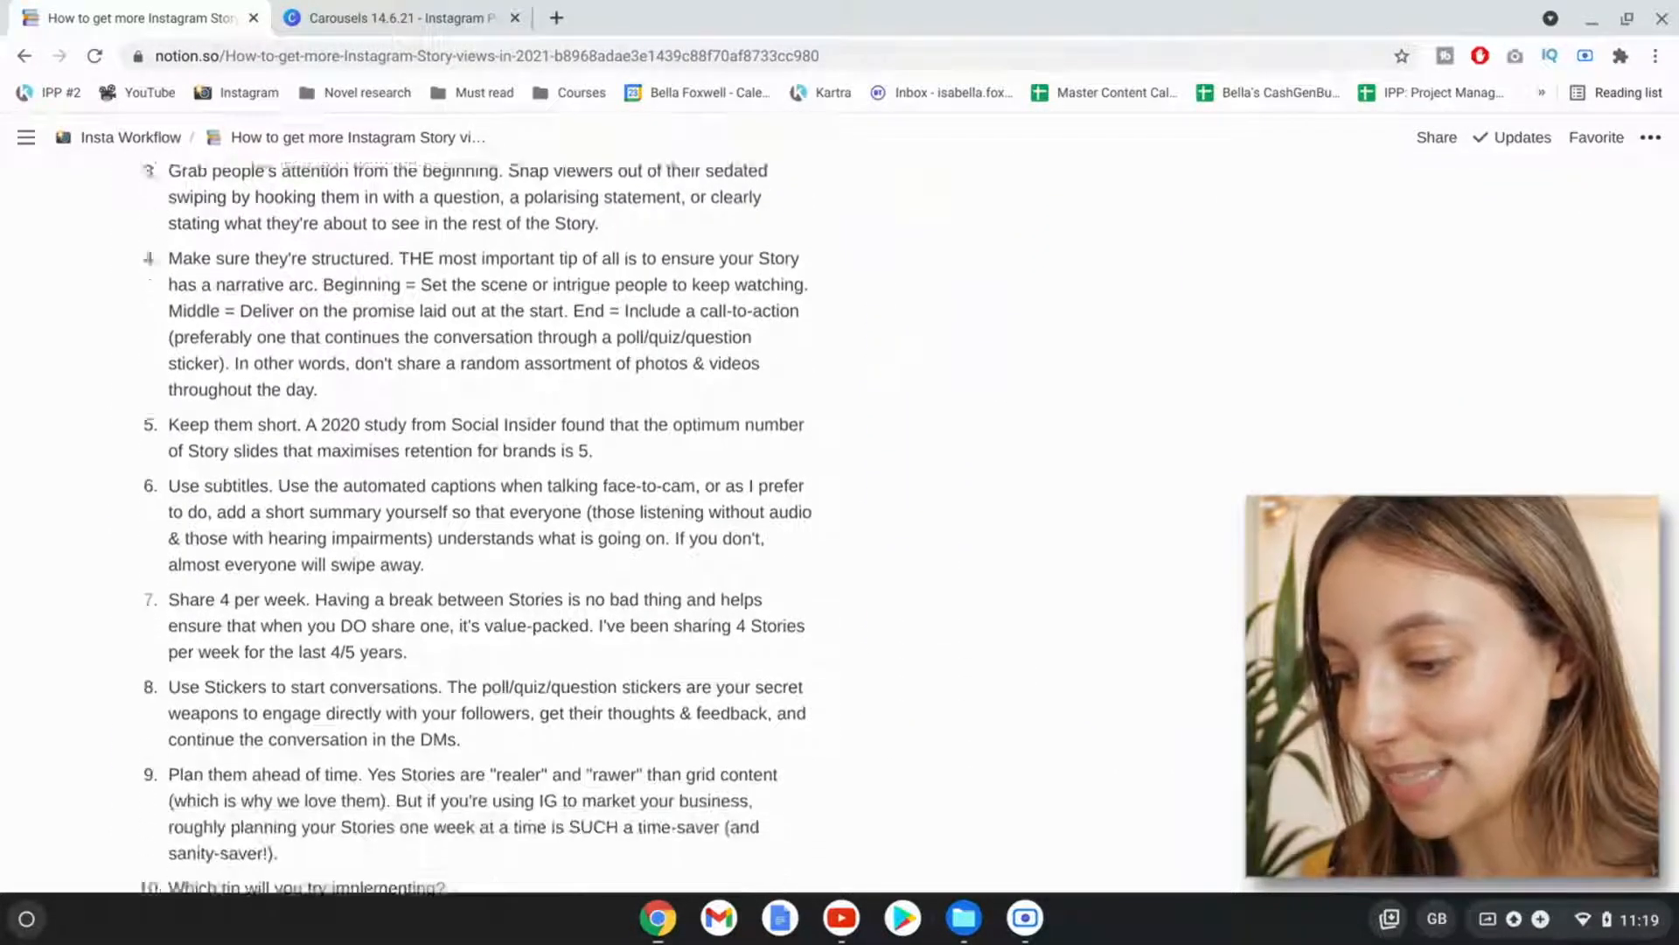
scroll(216, 381, down, 6)
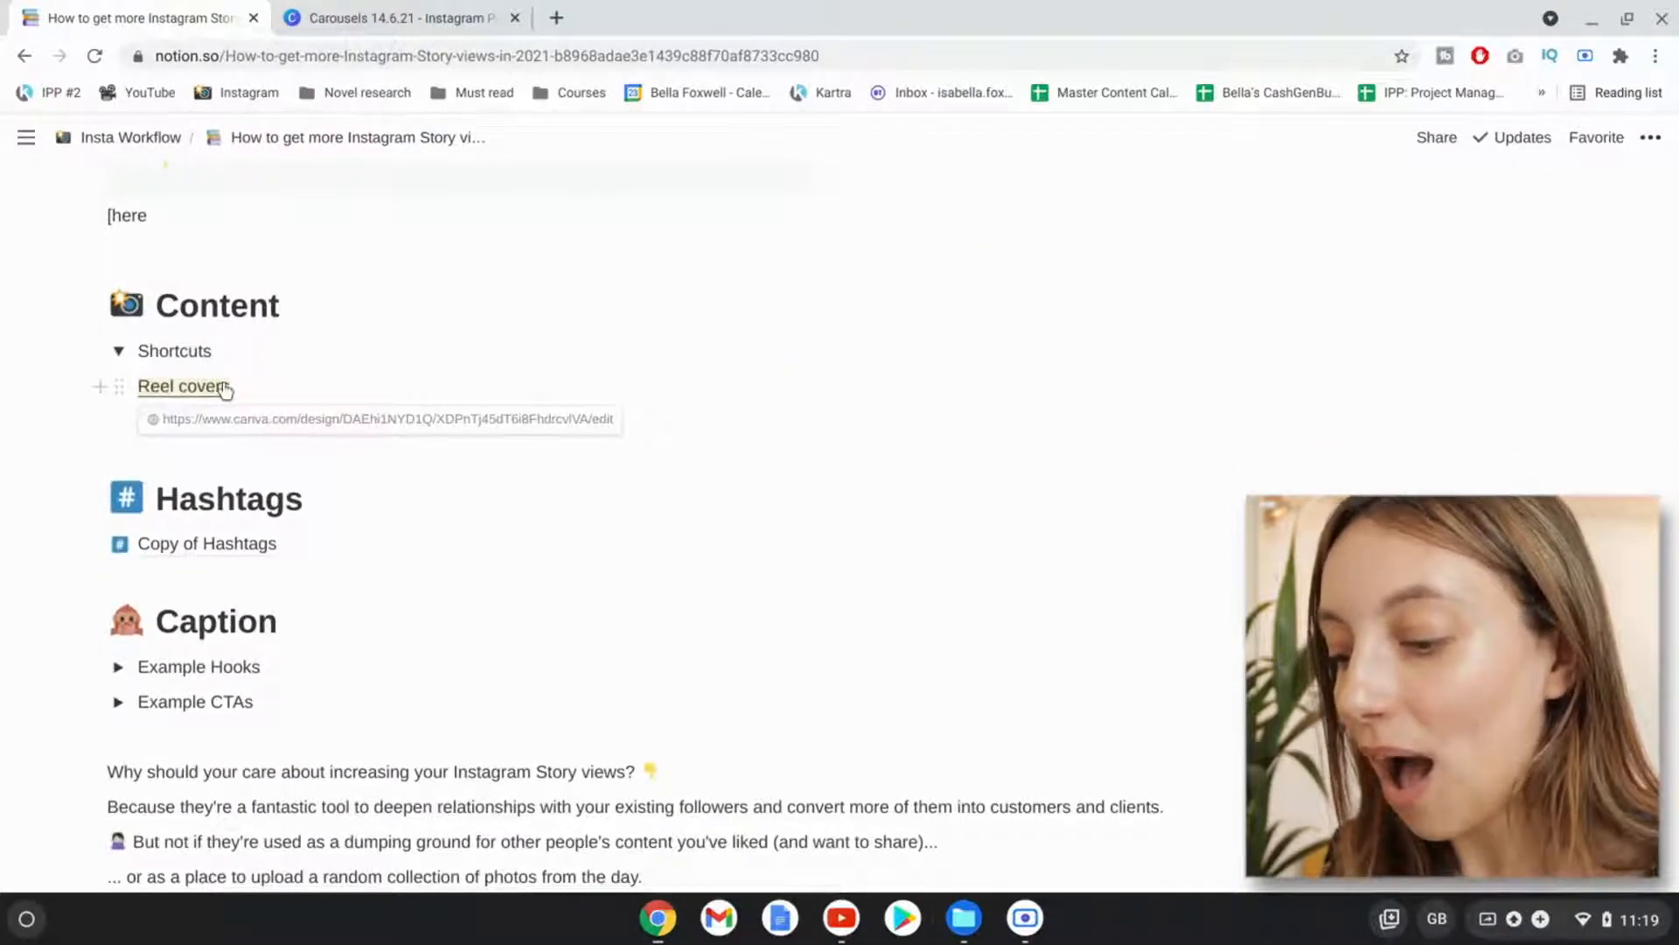
scroll(346, 382, down, 4)
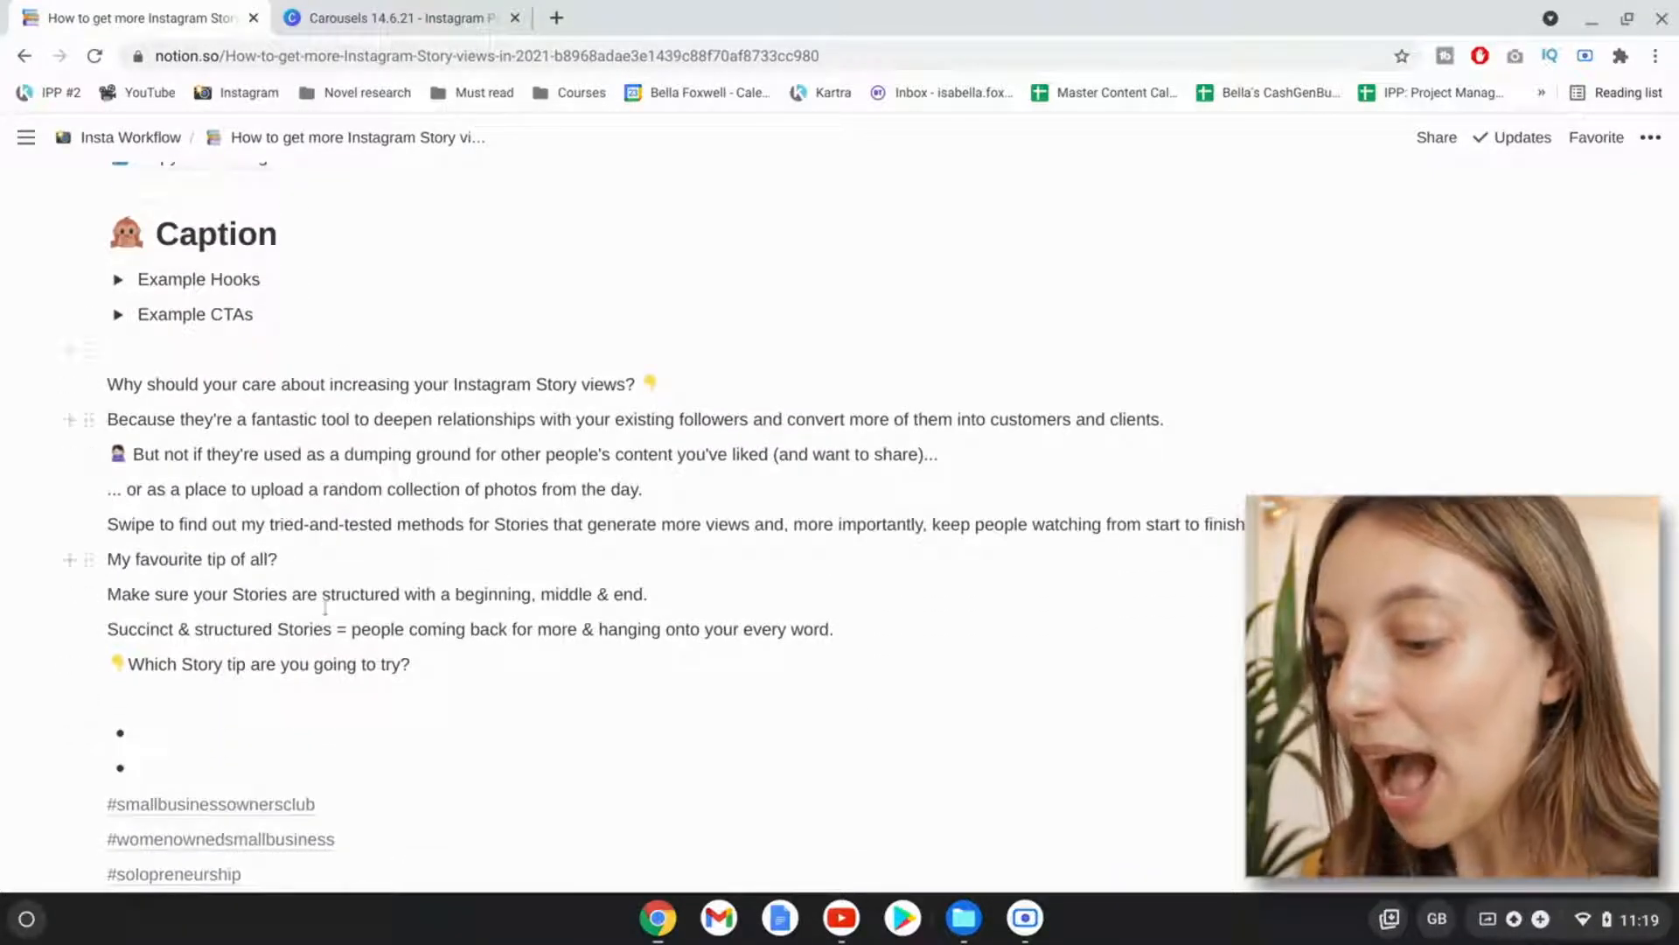
scroll(324, 453, down, 5)
scroll(324, 454, down, 1)
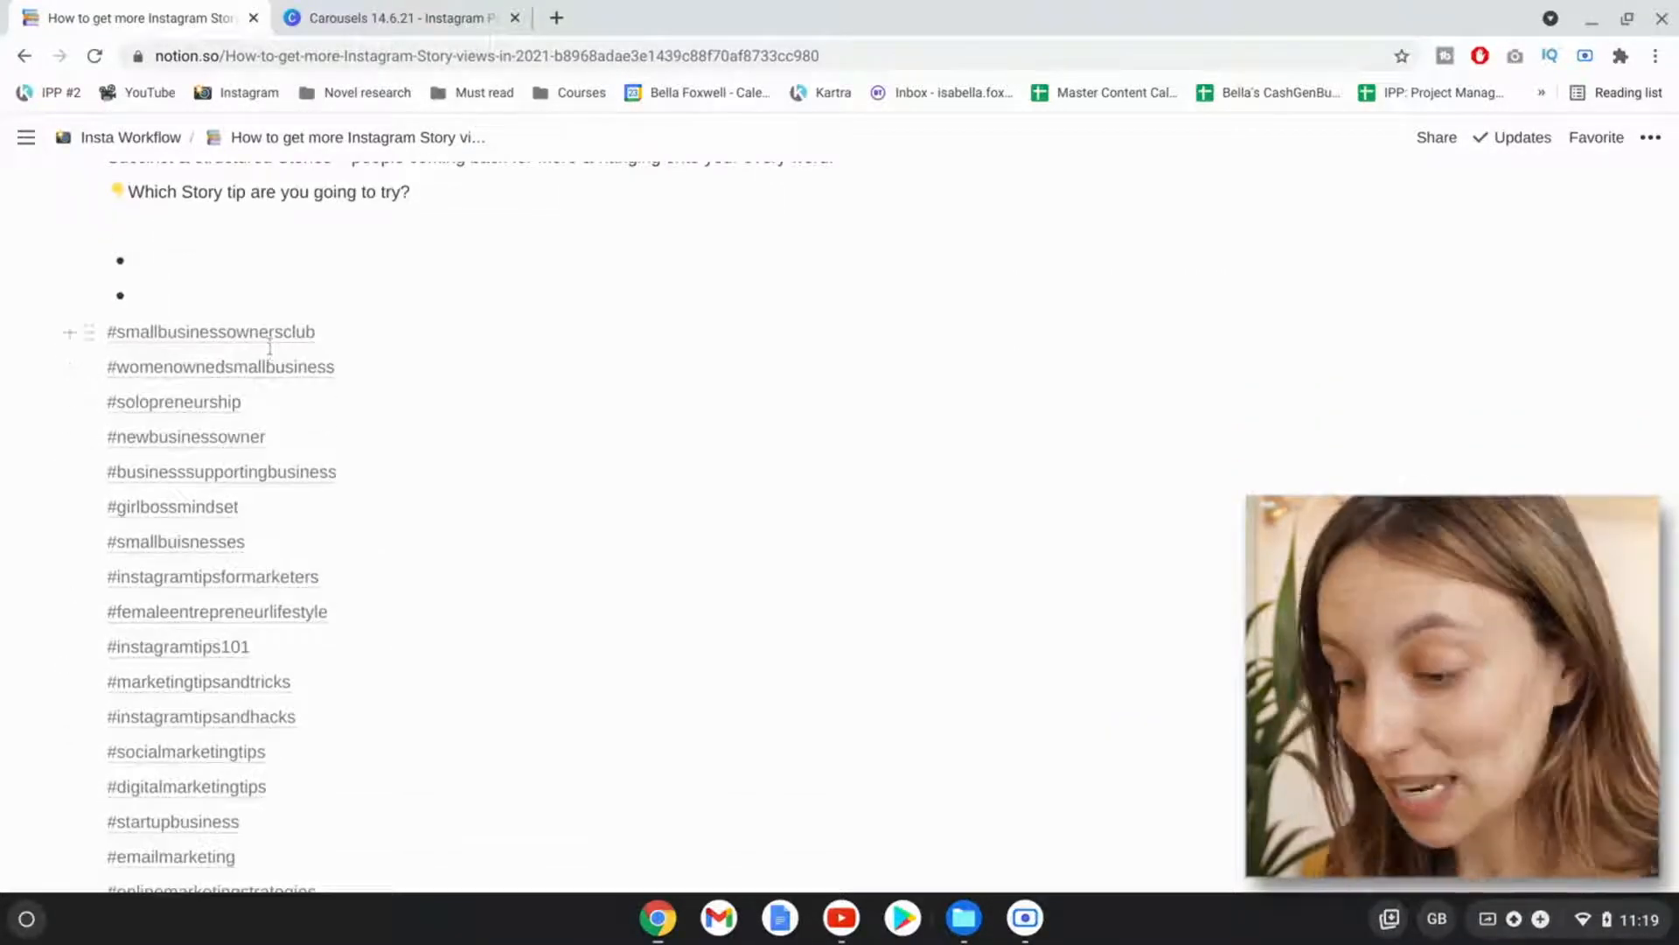
scroll(269, 350, down, 4)
scroll(269, 346, down, 8)
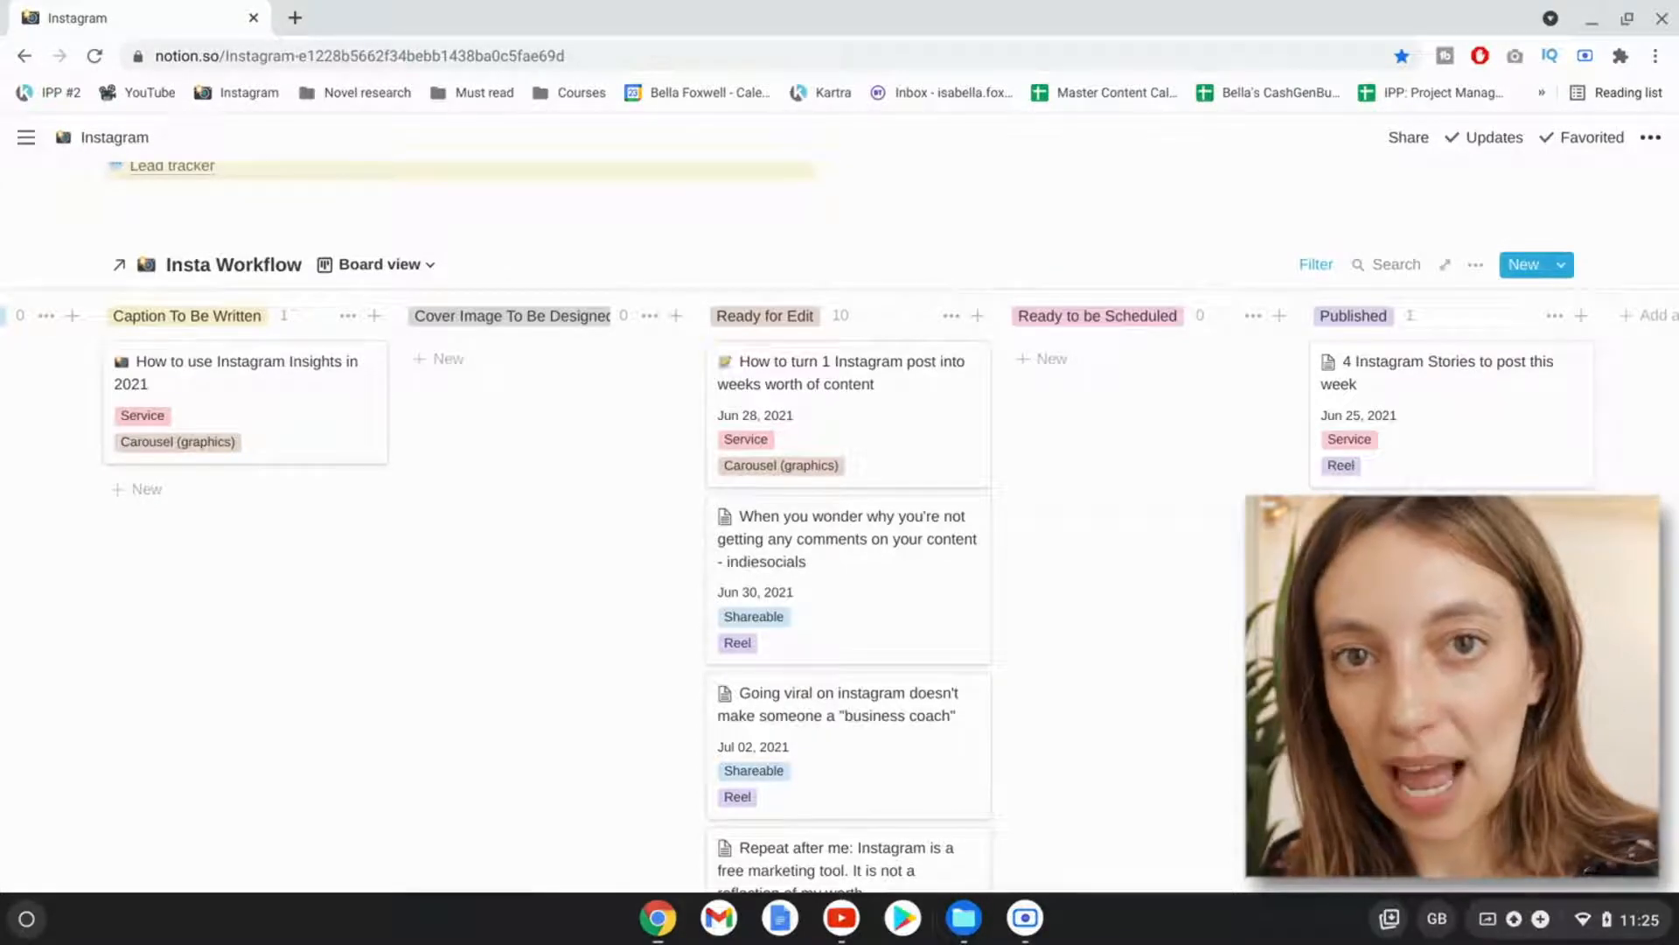
Look over the Ready for Edit cards and the June 2021 calendar on the Instagram page, and return to the board.
scroll(848, 525, down, 8)
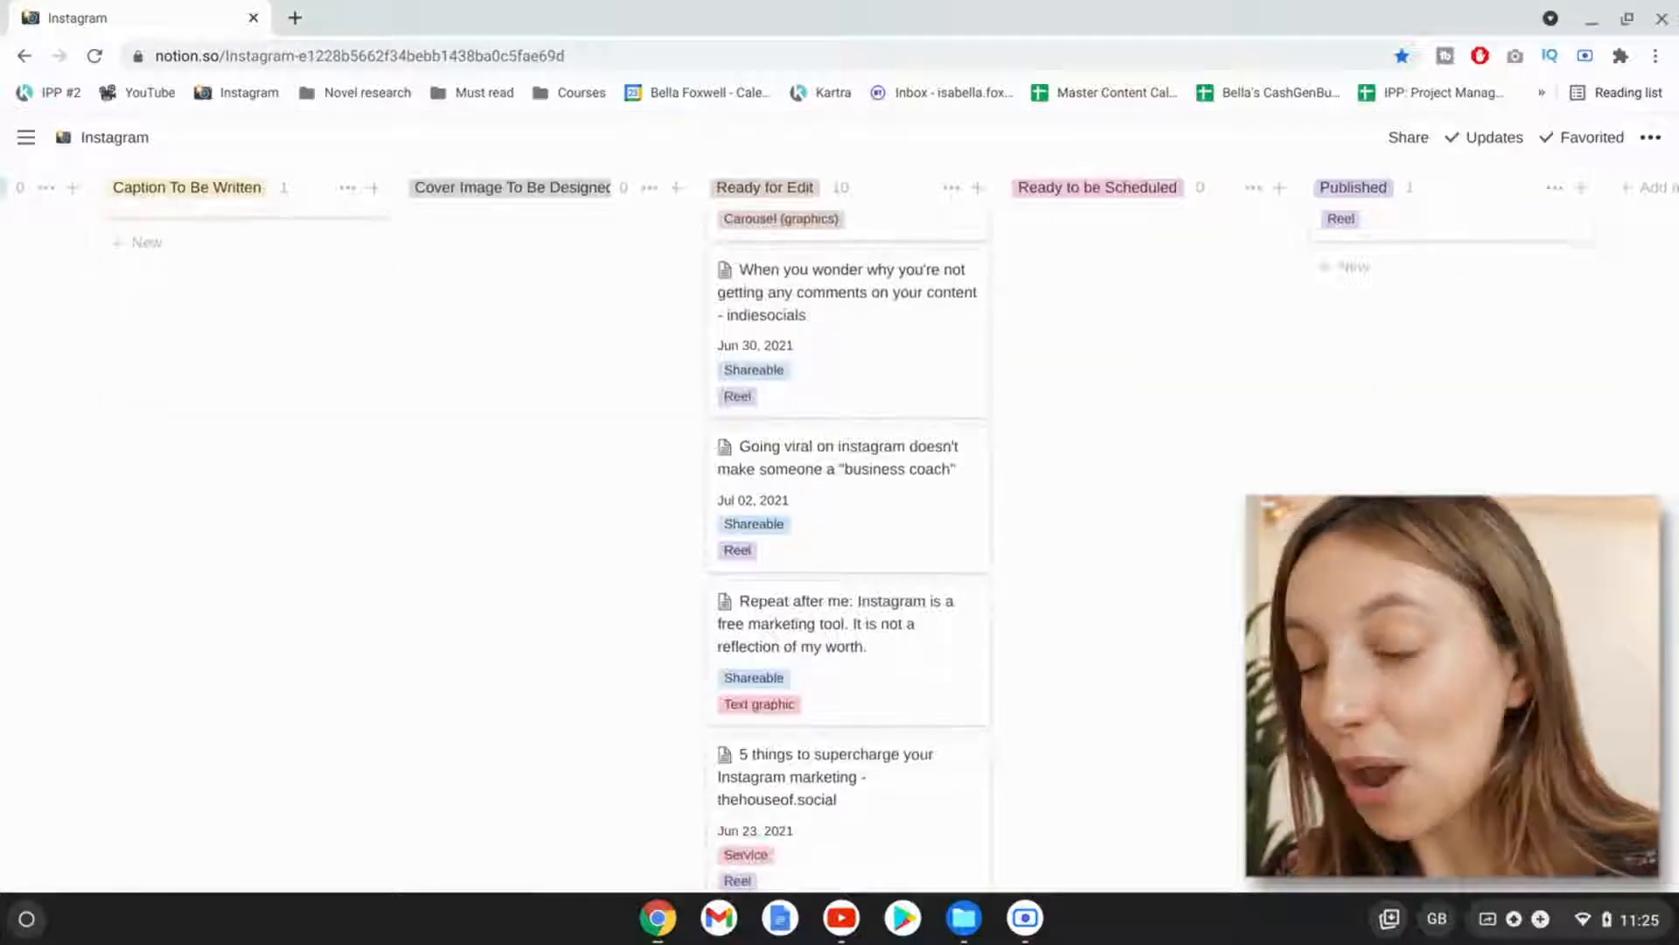
scroll(848, 525, down, 6)
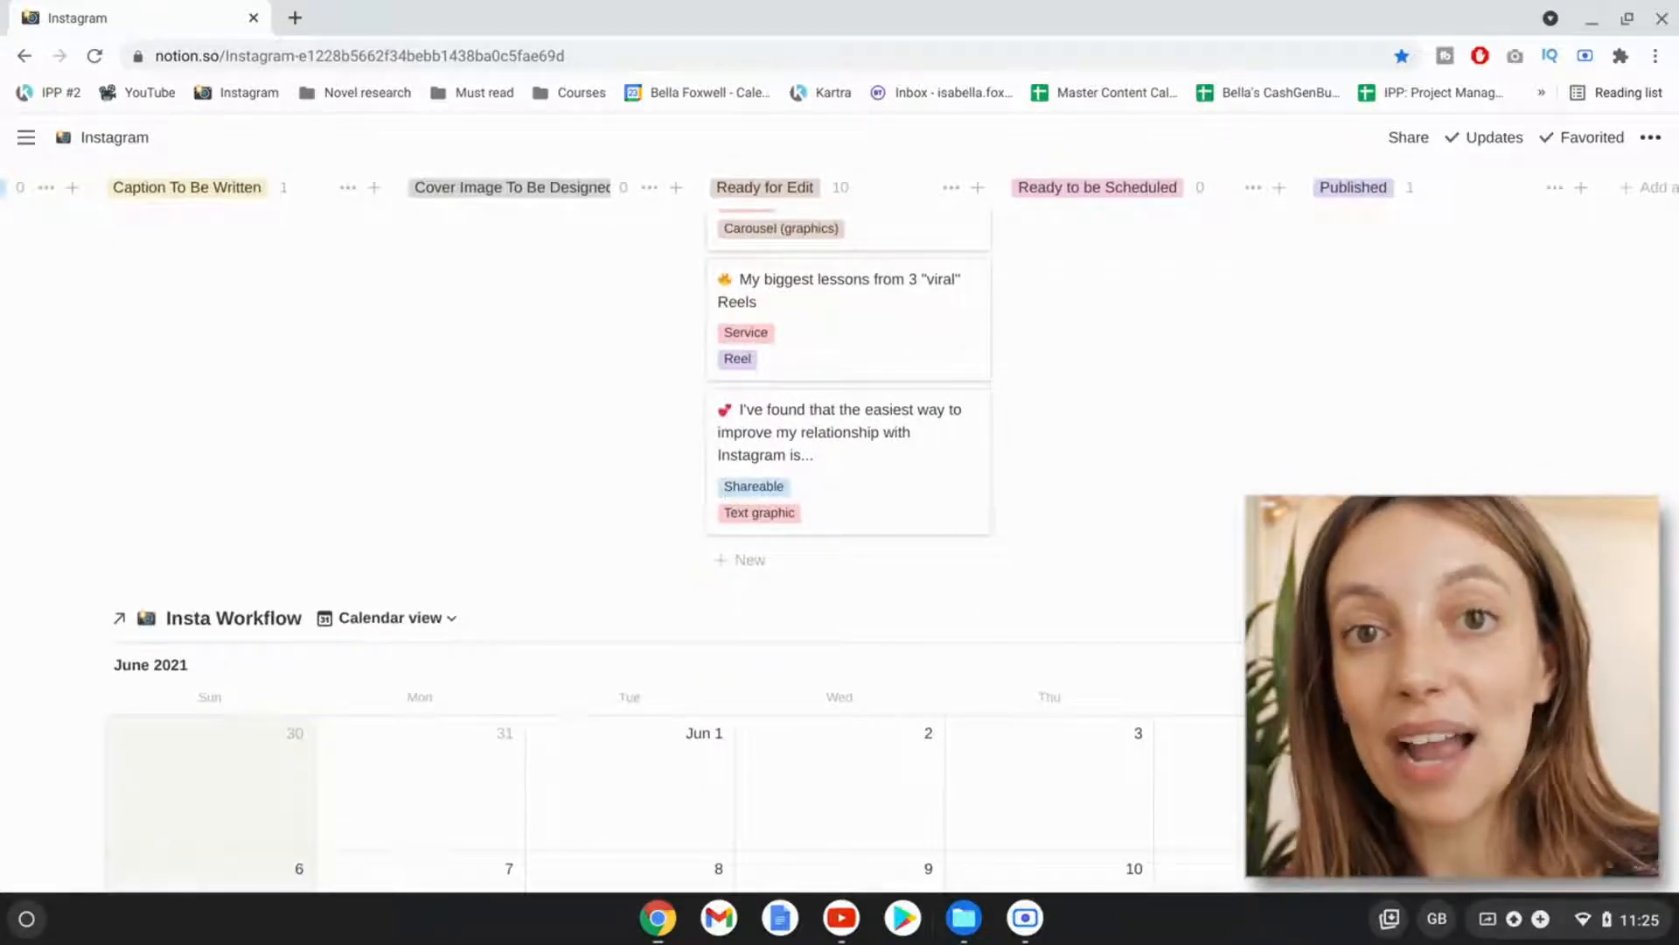
scroll(849, 525, down, 5)
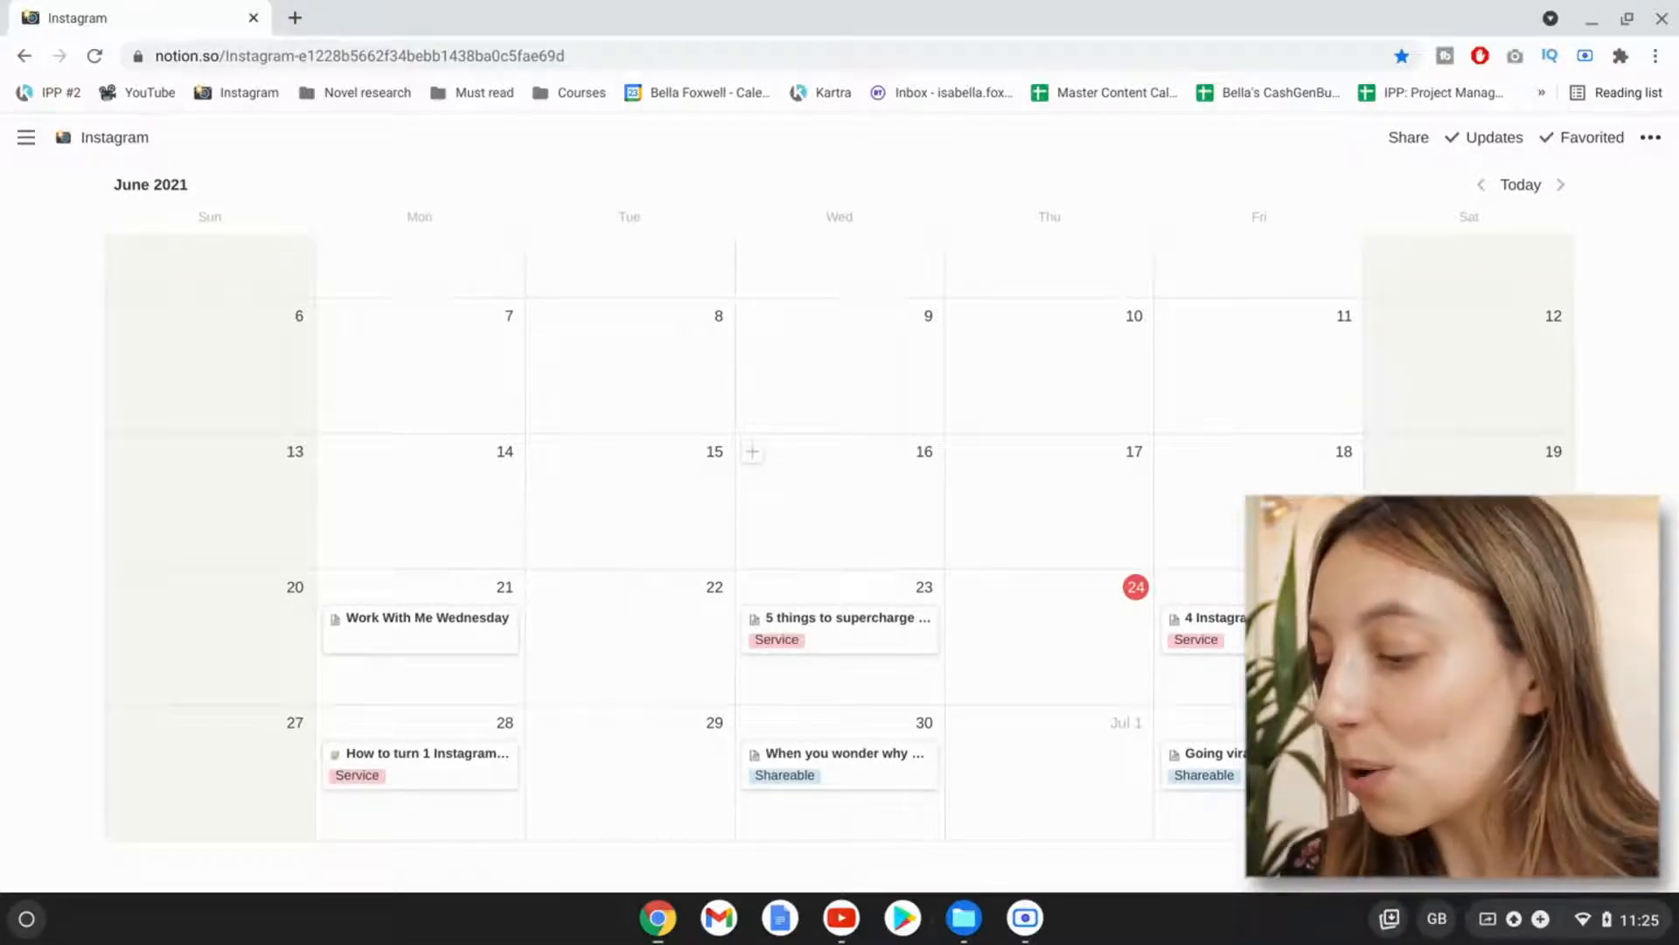
scroll(840, 490, up, 10)
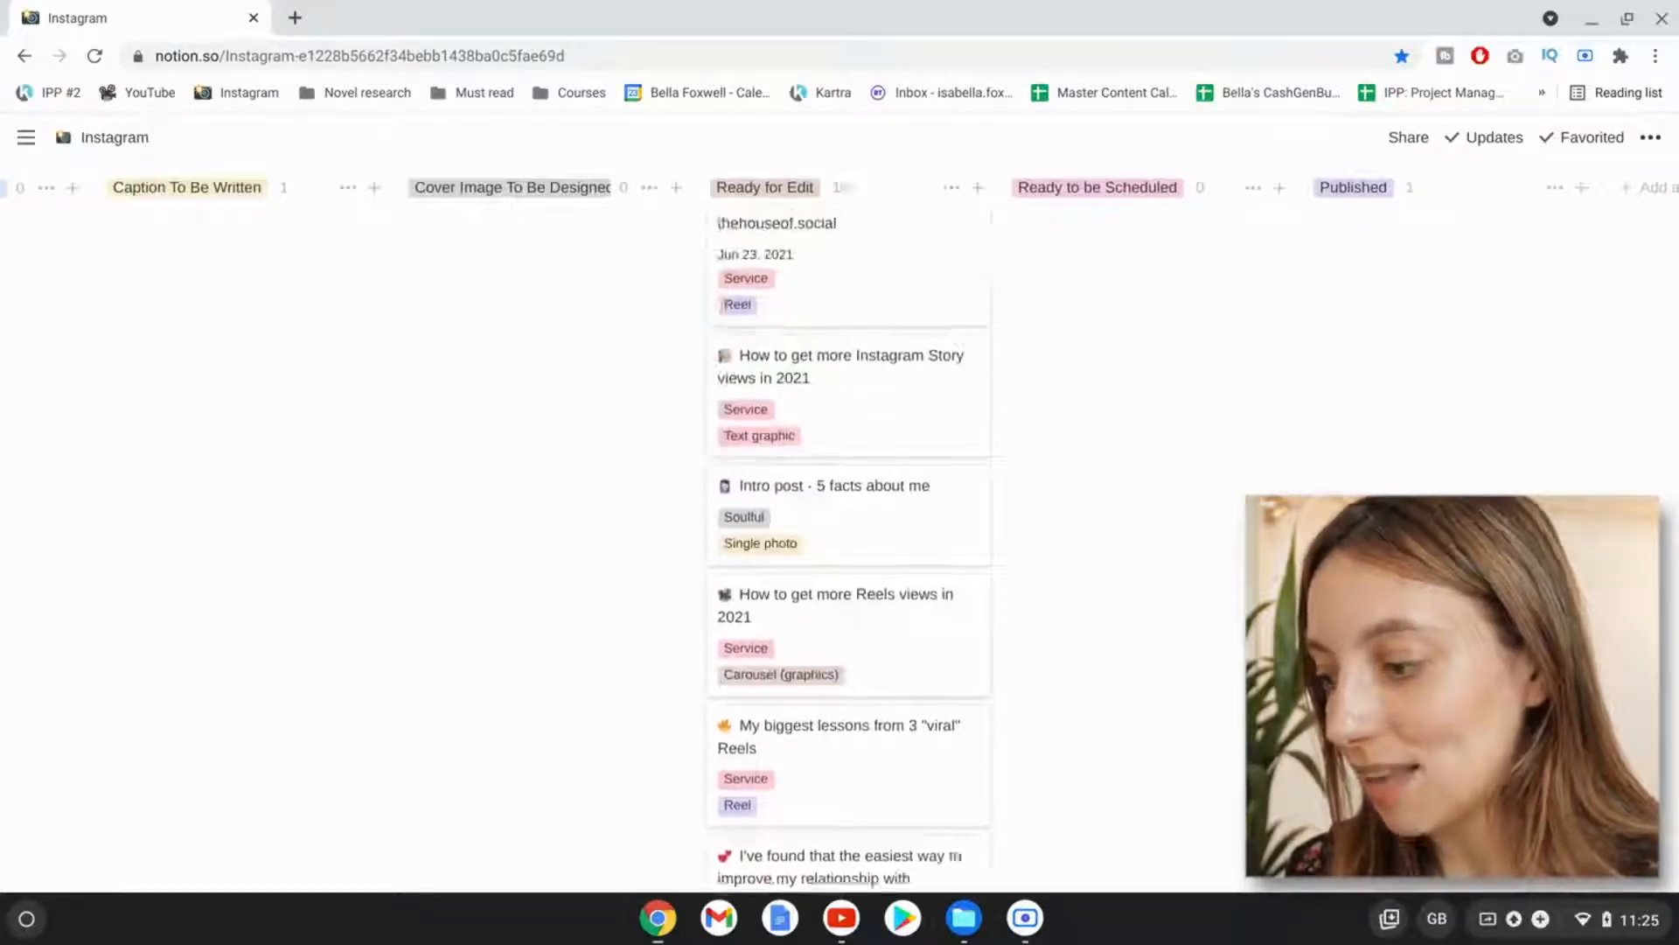
scroll(849, 551, up, 5)
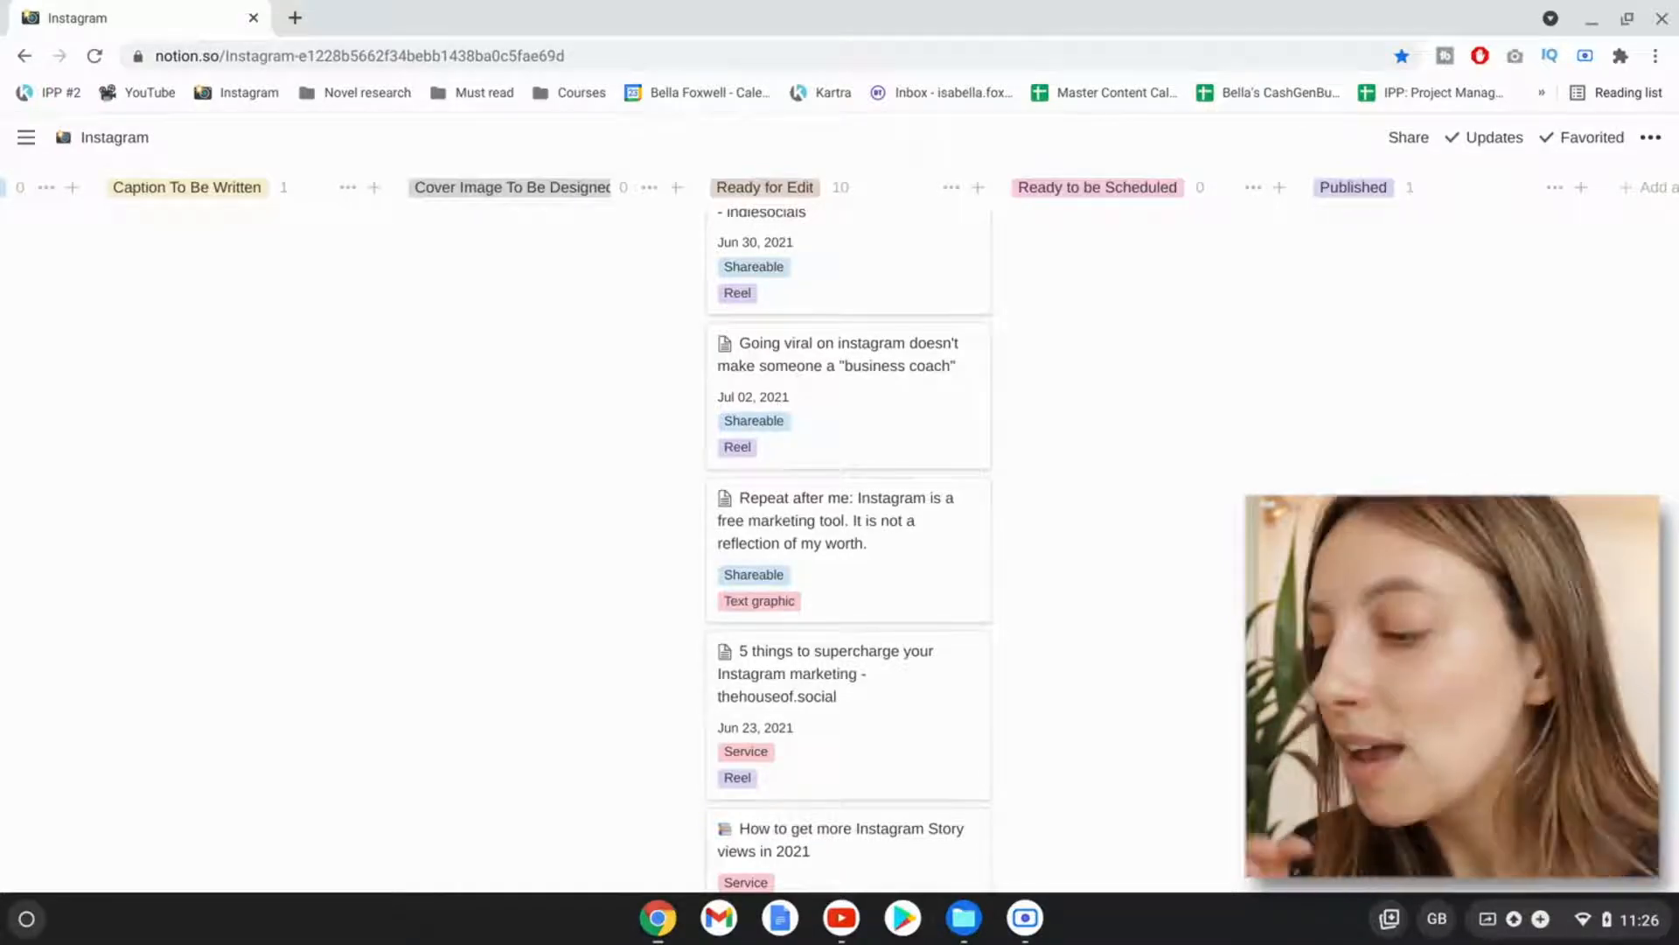
scroll(768, 350, up, 5)
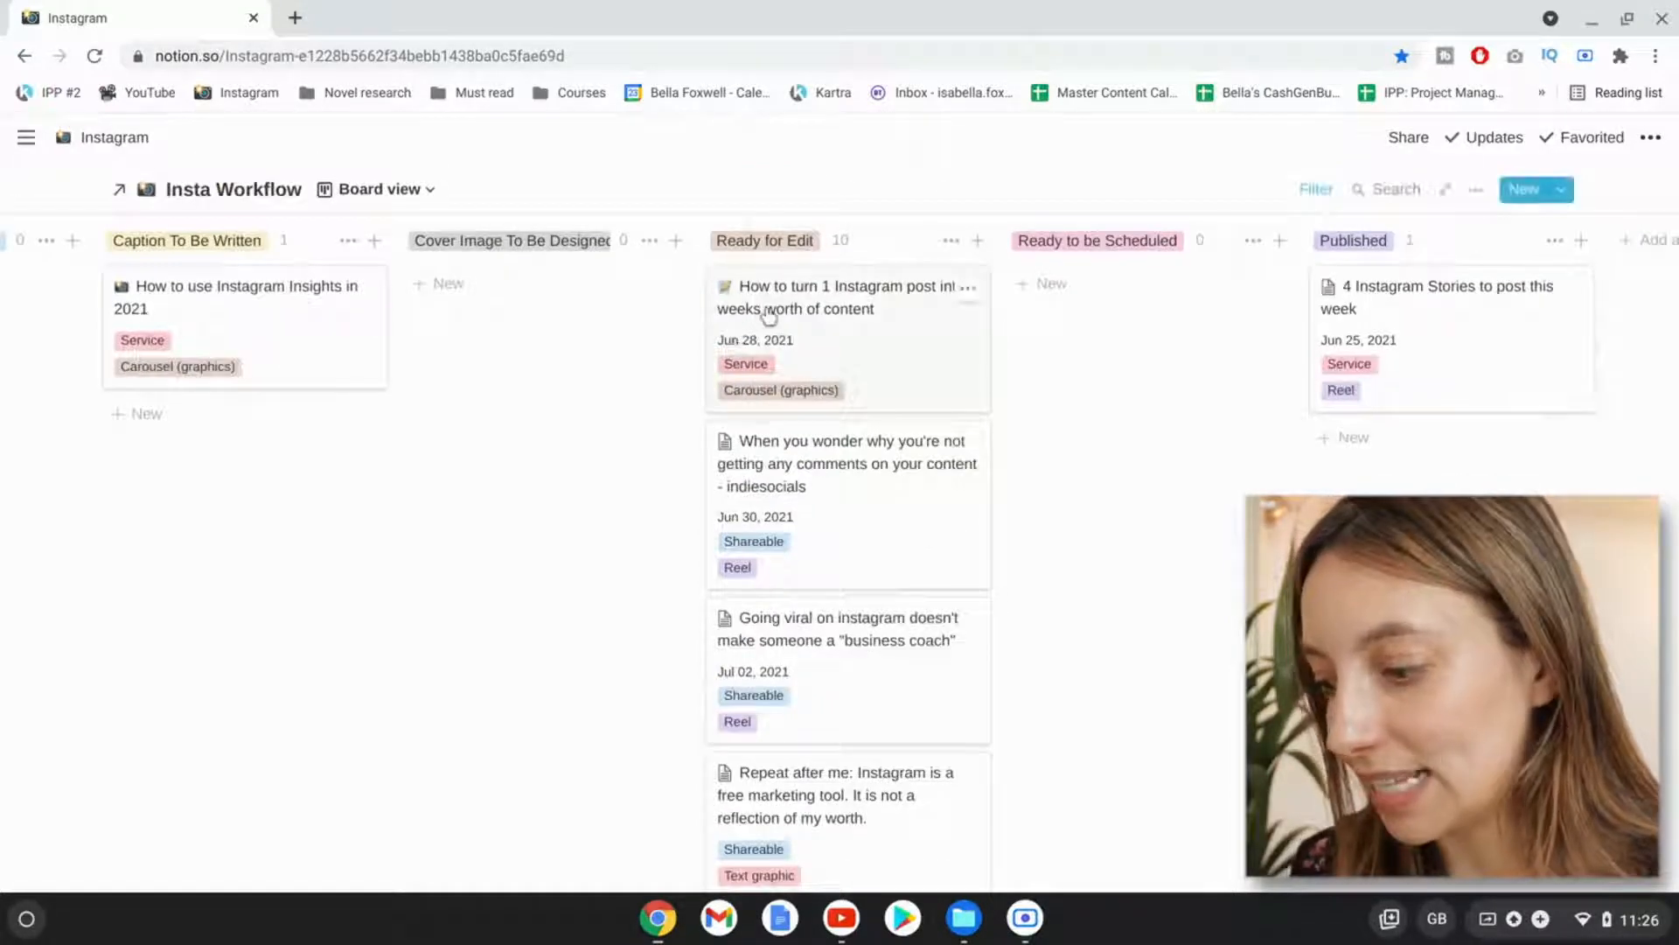
Open the "How to turn 1 Instagram post into weeks worth of content" card to check its publish date and close it.
click(769, 317)
scroll(769, 317, down, 2)
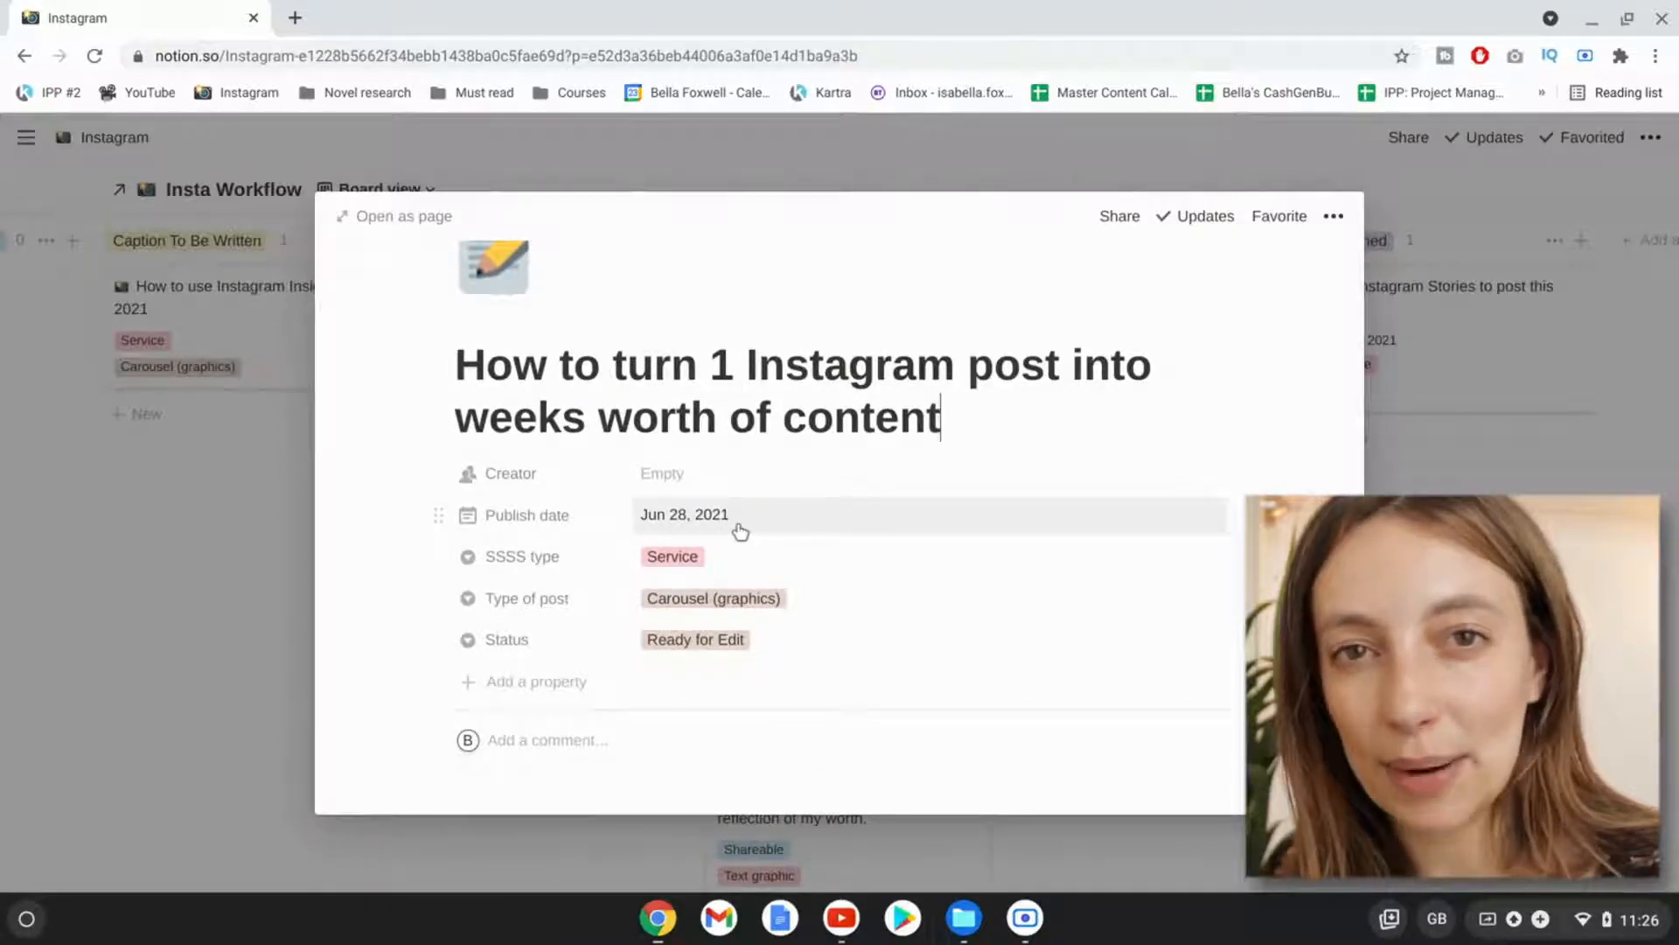
key(Escape)
Select the "5 things to supercharge" post on June 23 in the Insta Workflow calendar.
scroll(1206, 473, down, 10)
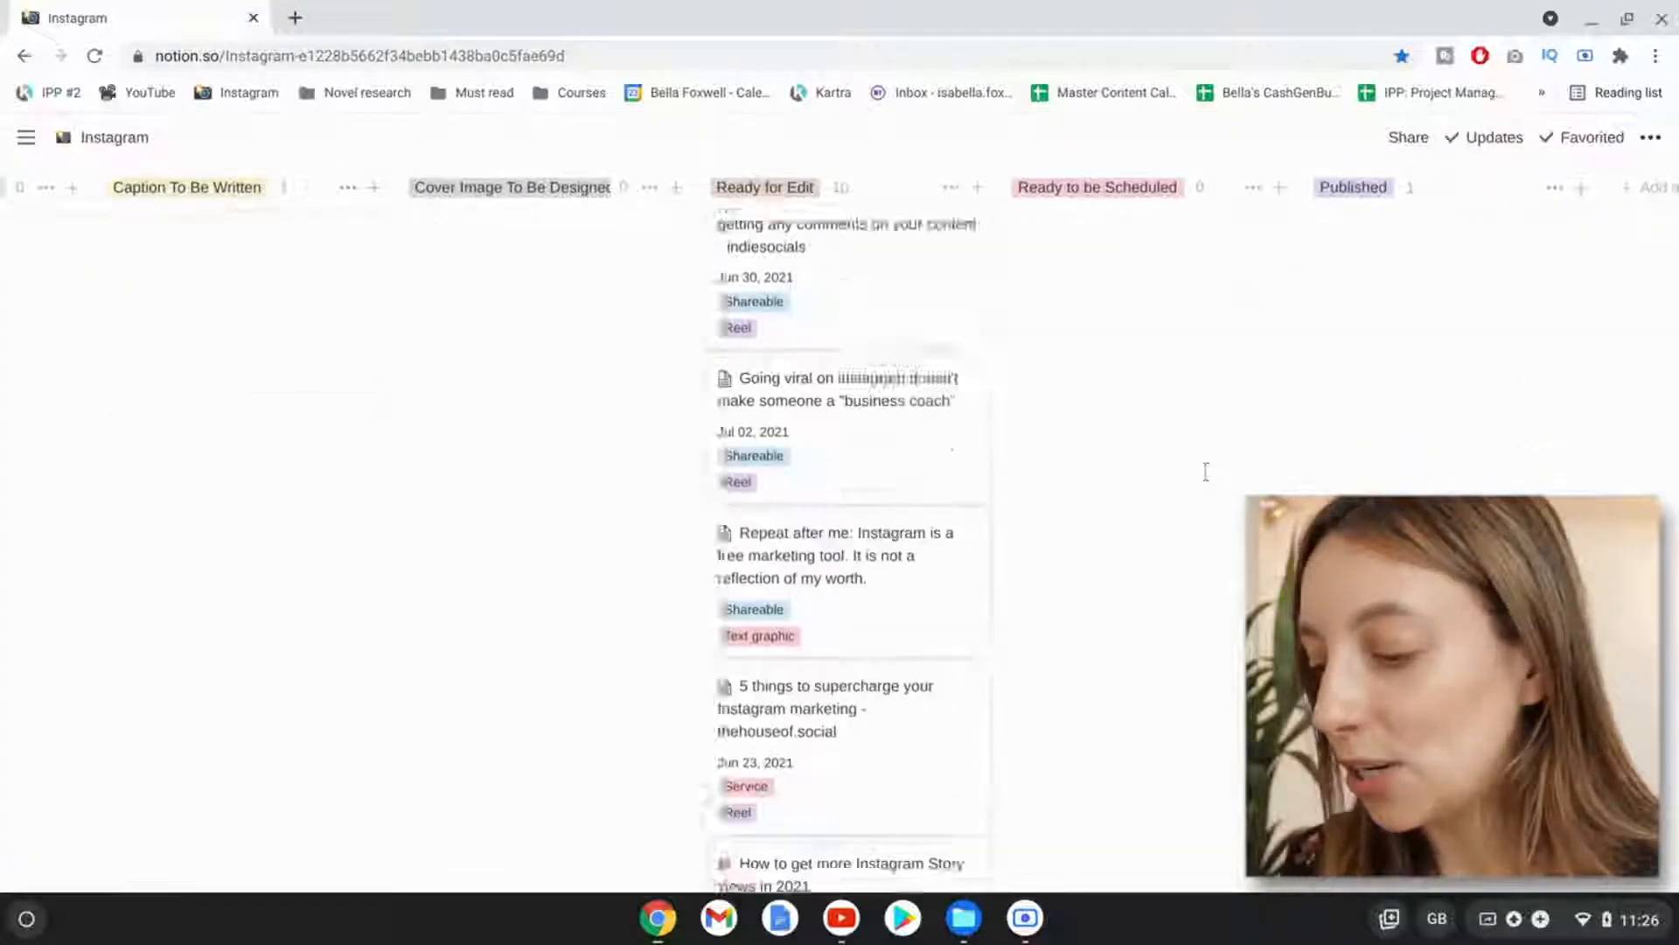
scroll(1206, 472, down, 10)
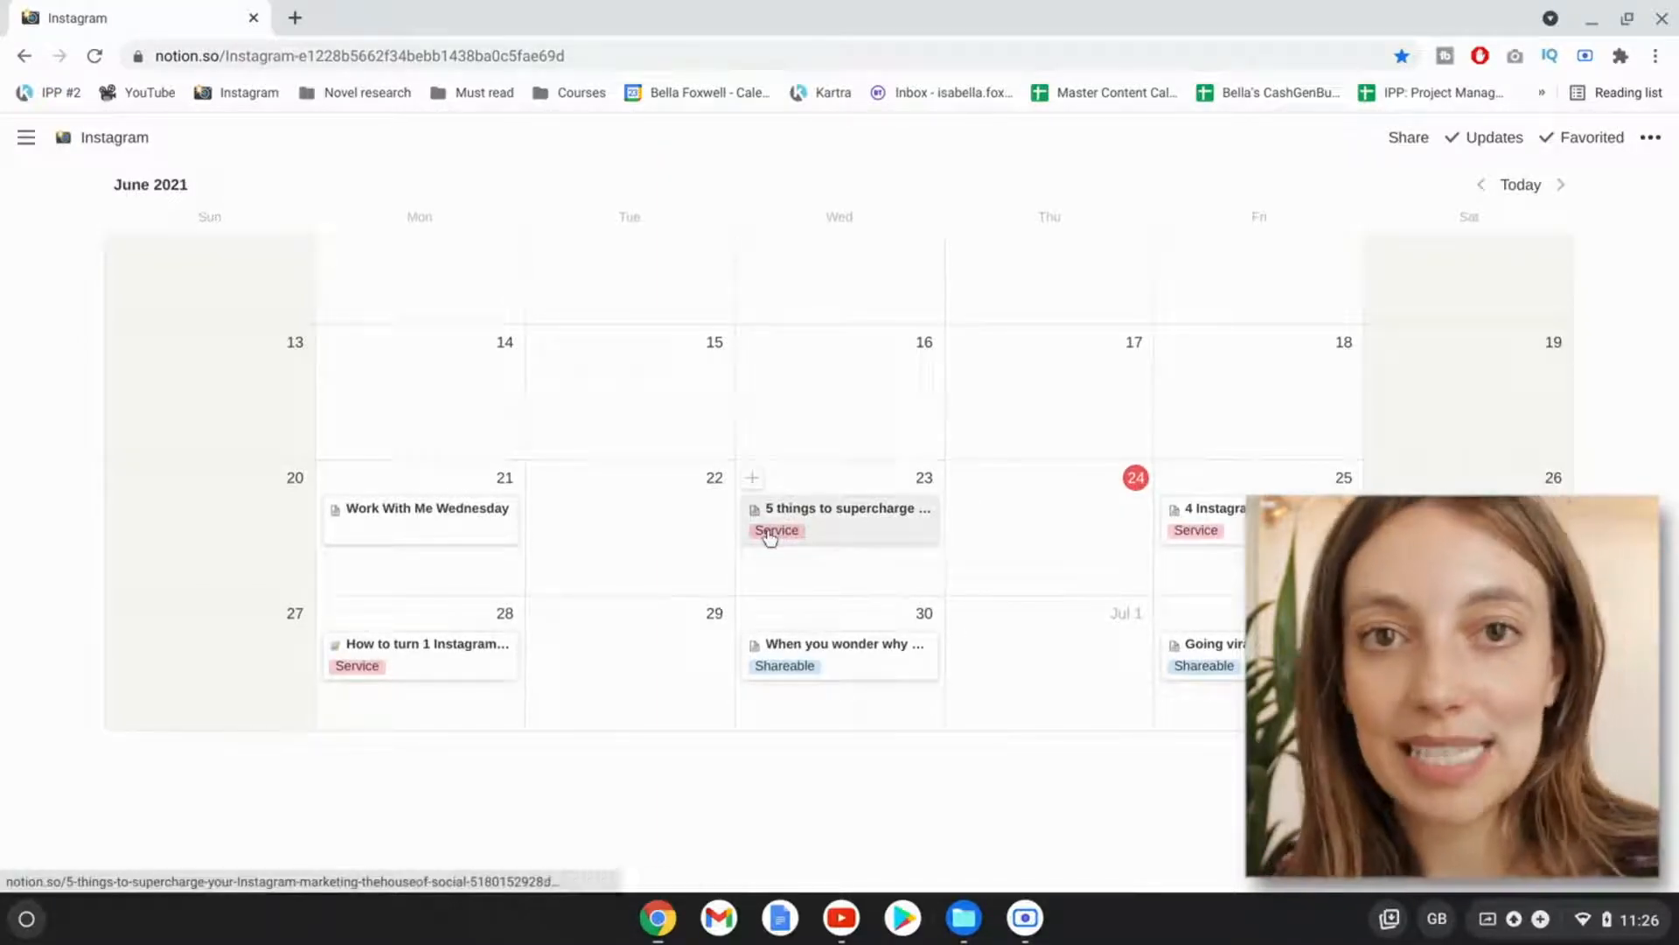
mouse_move(825, 529)
mouse_down()
mouse_move(1024, 528)
mouse_move(846, 532)
mouse_up()
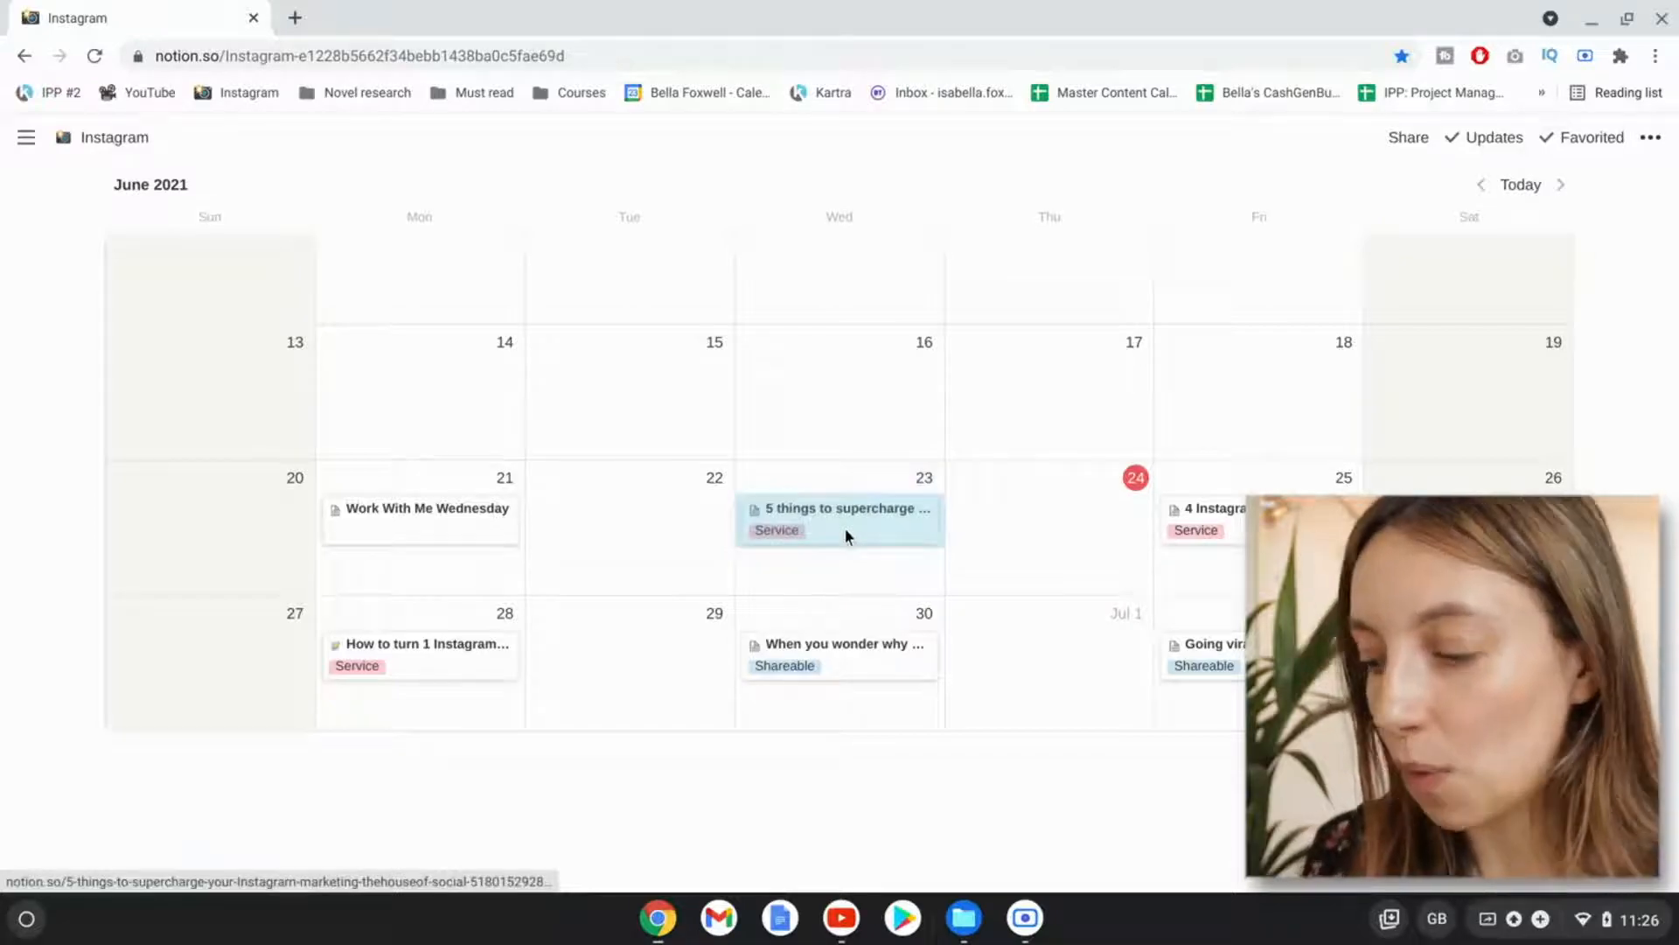